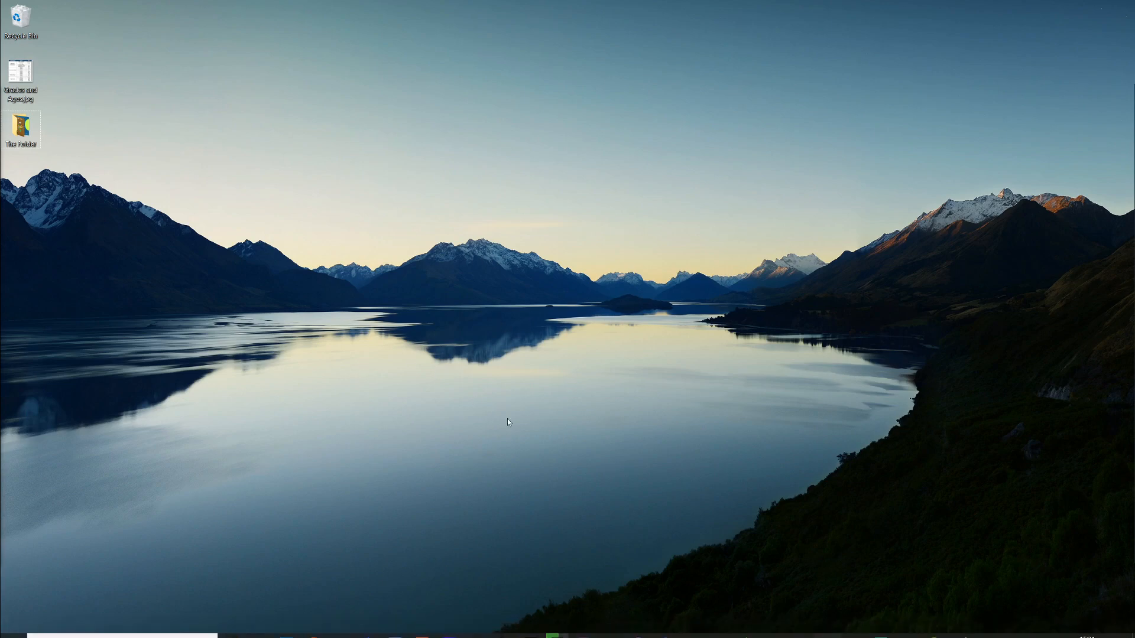
# Find Roblox Studio on the computer and launch it
pyautogui.press('super+s')
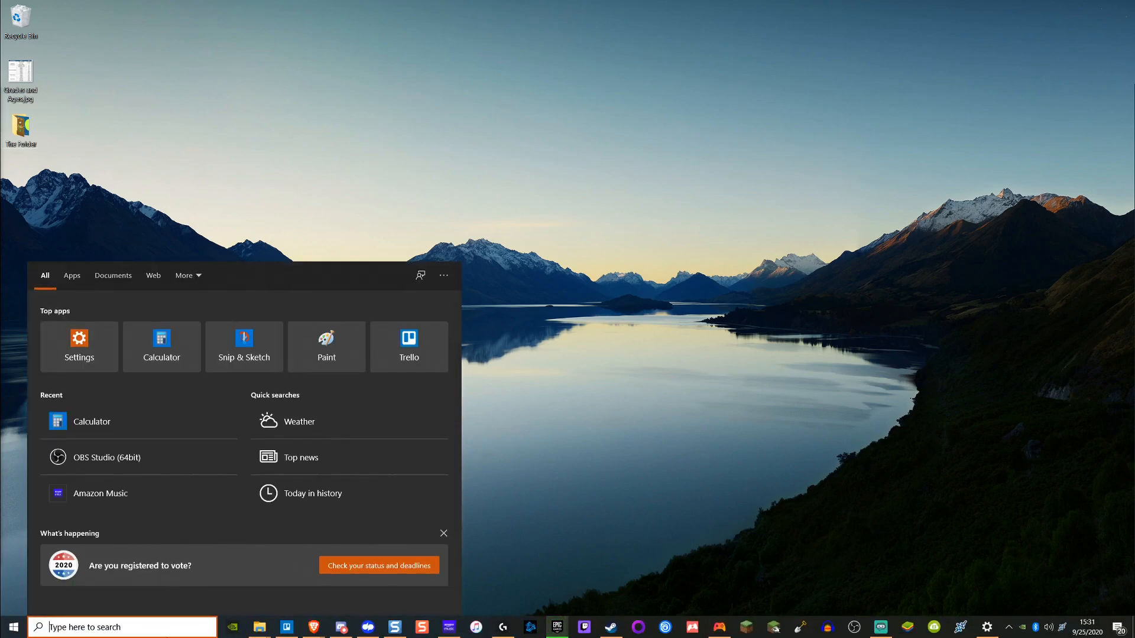
pyautogui.write('rolbox')
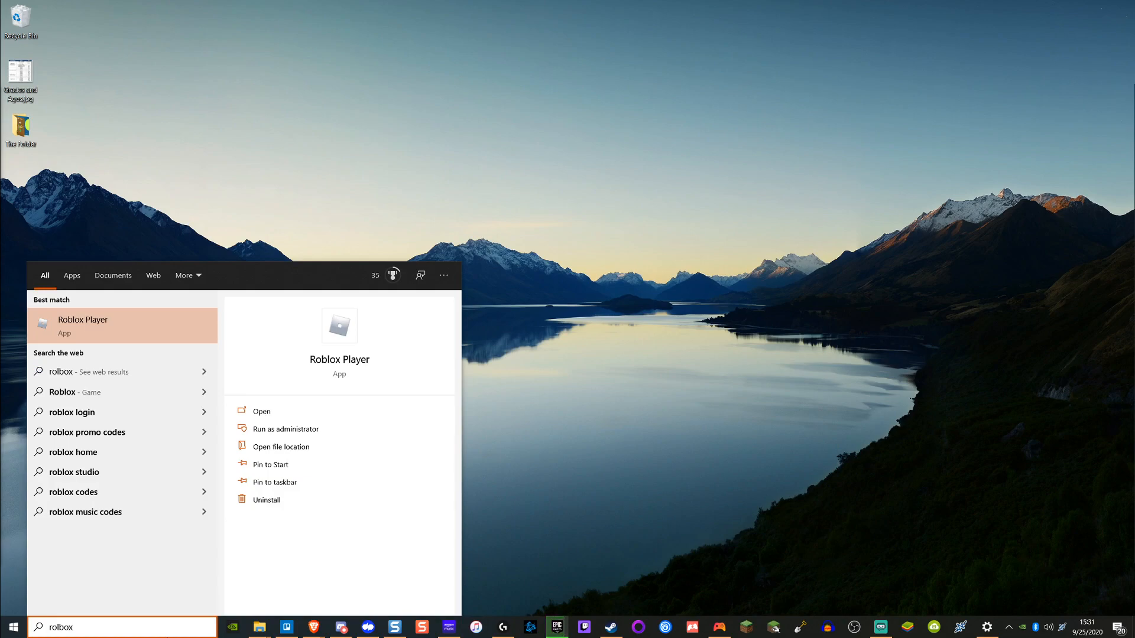
pyautogui.write(' s')
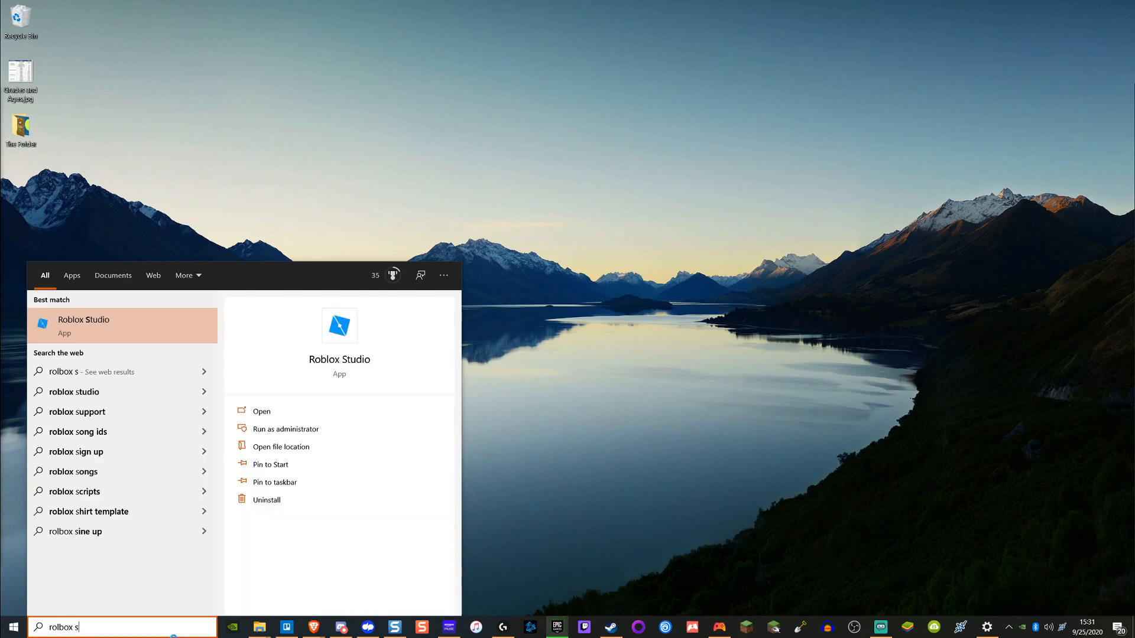
pyautogui.press('Return')
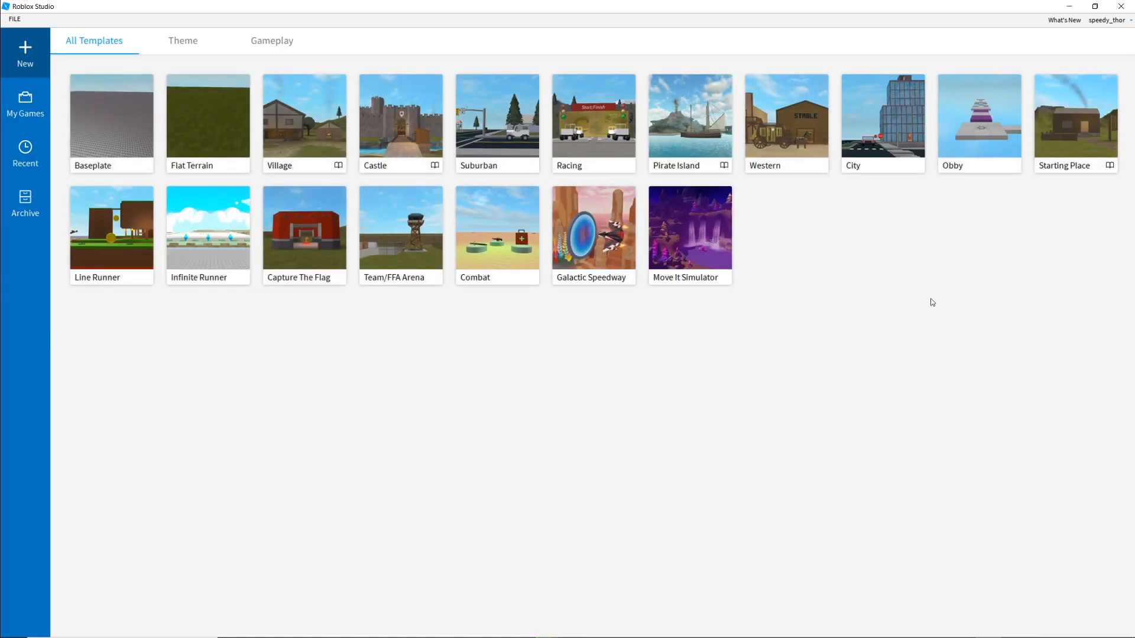
# Create a new place from the Baseplate template
pyautogui.click(122, 123)
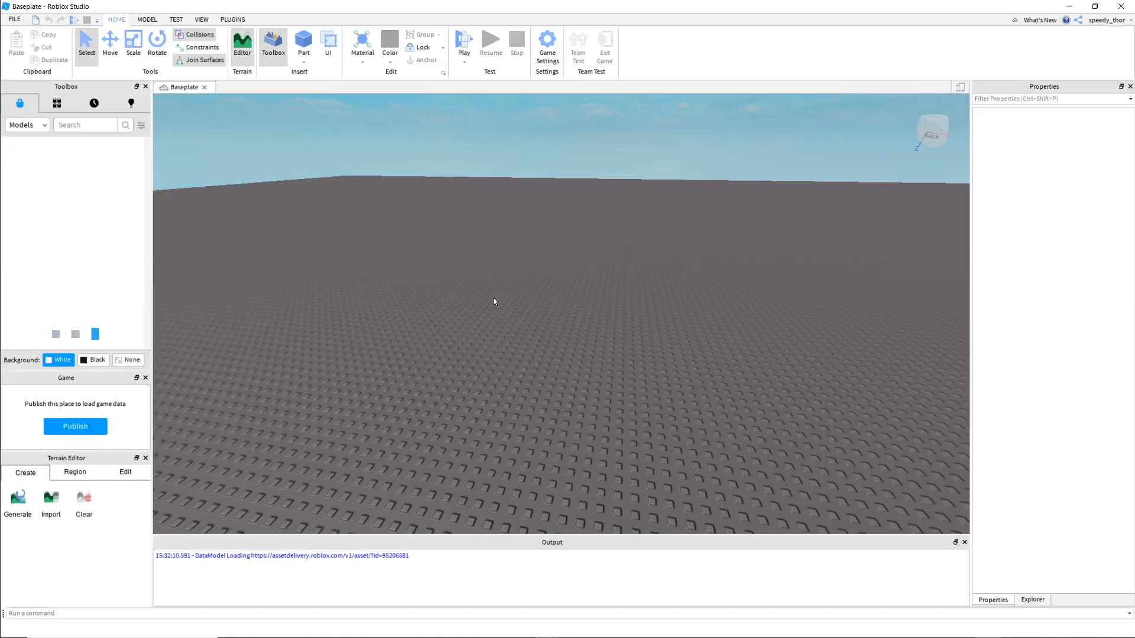
pyautogui.moveTo(410, 314); pyautogui.dragTo(561, 263)
pyautogui.moveTo(685, 322); pyautogui.dragTo(686, 321, button='right')
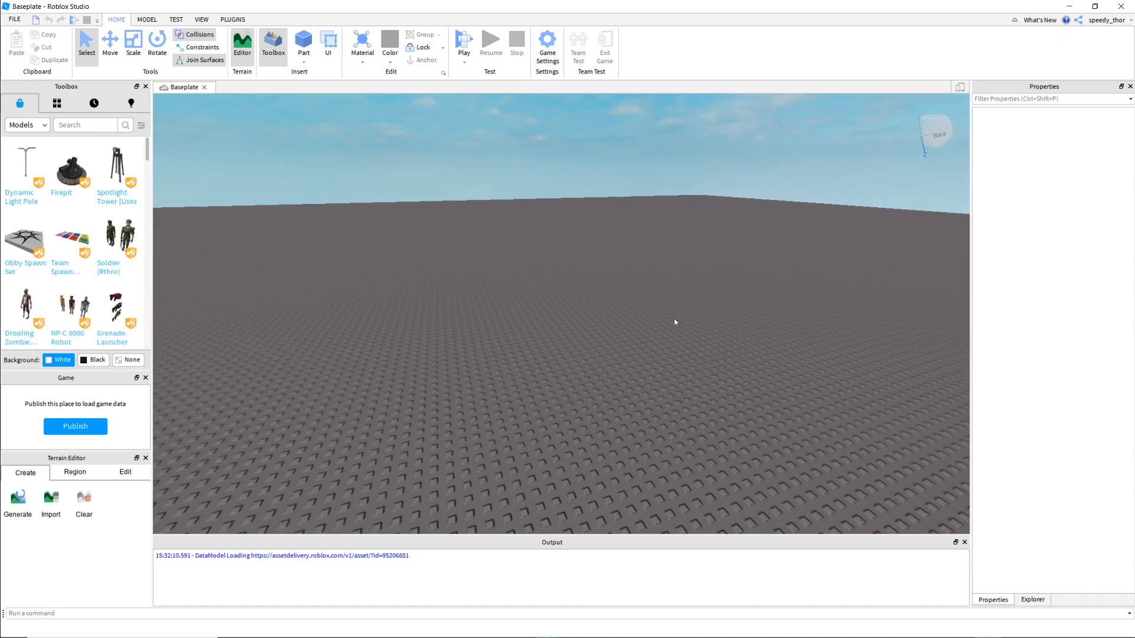
# Insert ten block parts and spread them out across the baseplate
pyautogui.click(303, 42)
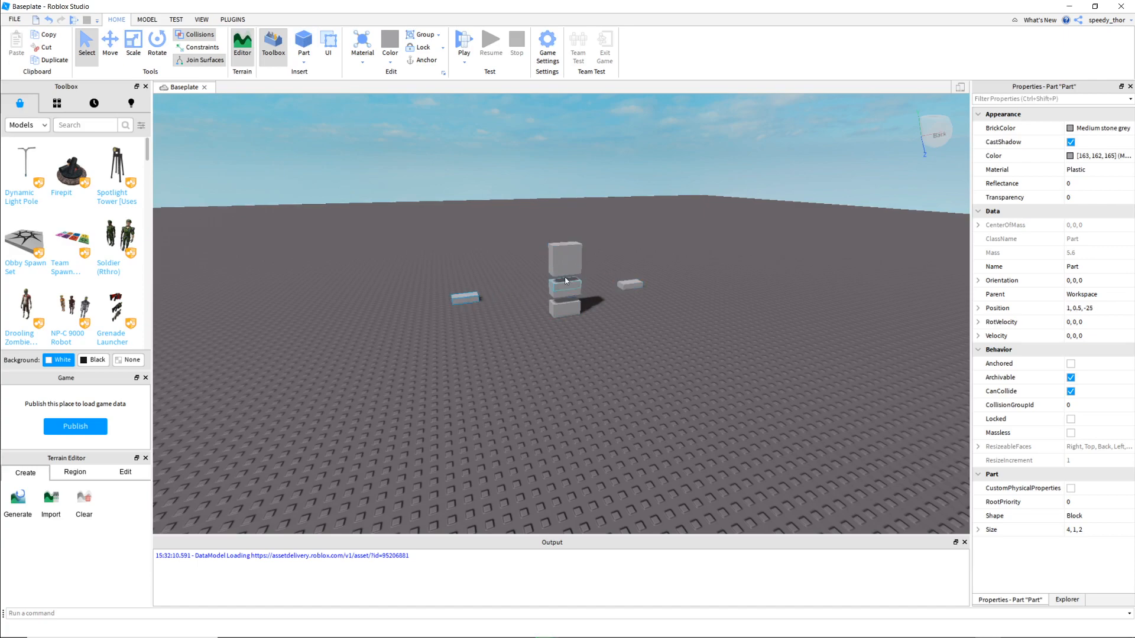
pyautogui.click(554, 245)
pyautogui.moveTo(568, 272); pyautogui.dragTo(503, 342)
pyautogui.moveTo(565, 294); pyautogui.dragTo(571, 354)
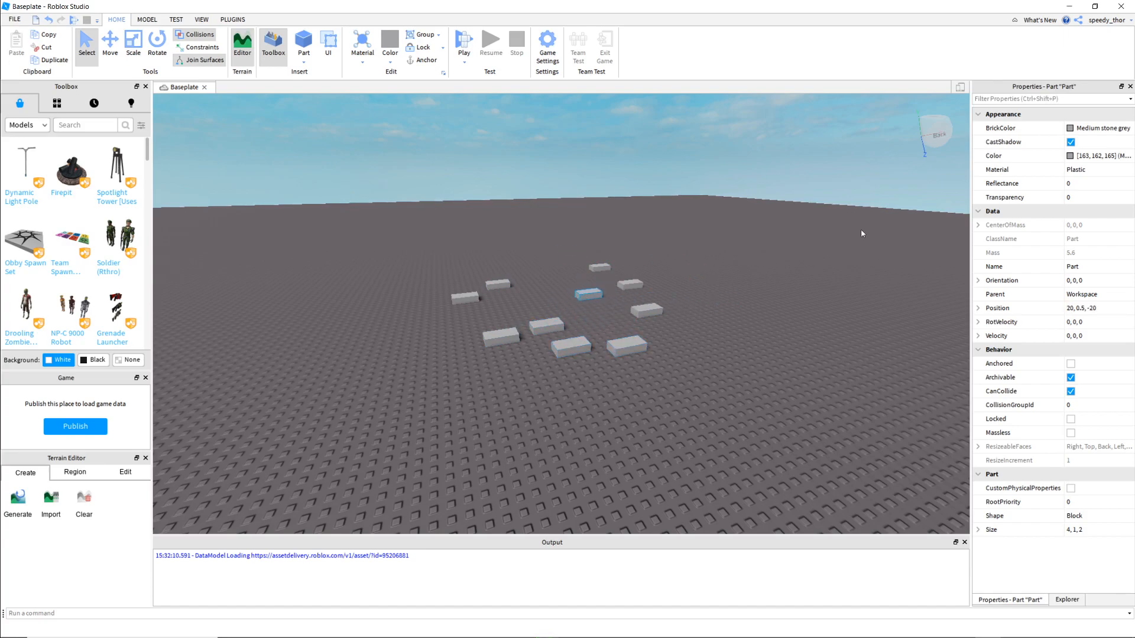
pyautogui.scroll(5, 646, 397)
pyautogui.moveTo(532, 426); pyautogui.dragTo(484, 441)
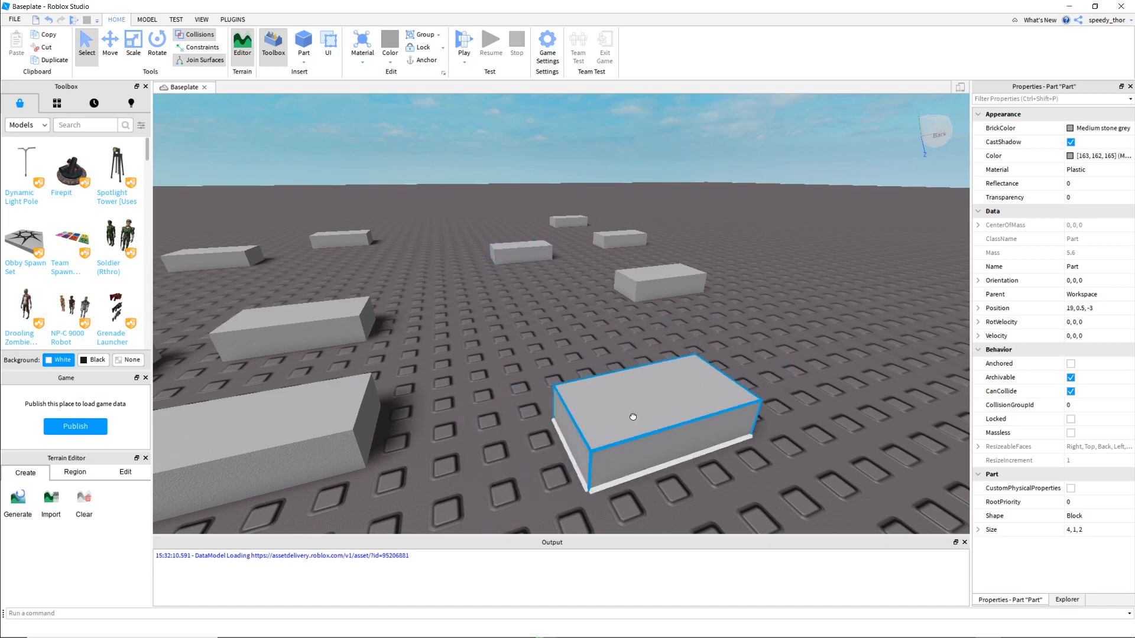
# Examine the scattered blocks by flying around them and looking from a lower viewpoint
pyautogui.press('a')
pyautogui.press('s')
pyautogui.press('d')
pyautogui.press('w')
pyautogui.press('s')
pyautogui.moveTo(663, 399); pyautogui.dragTo(615, 392, button='right')
pyautogui.press('a')
pyautogui.press('d')
pyautogui.press('s')
pyautogui.press('d')
pyautogui.press('s')
pyautogui.press('a')
pyautogui.press('w')
pyautogui.press('s')
pyautogui.press('a')
pyautogui.press('w')
pyautogui.press('s')
pyautogui.press('d')
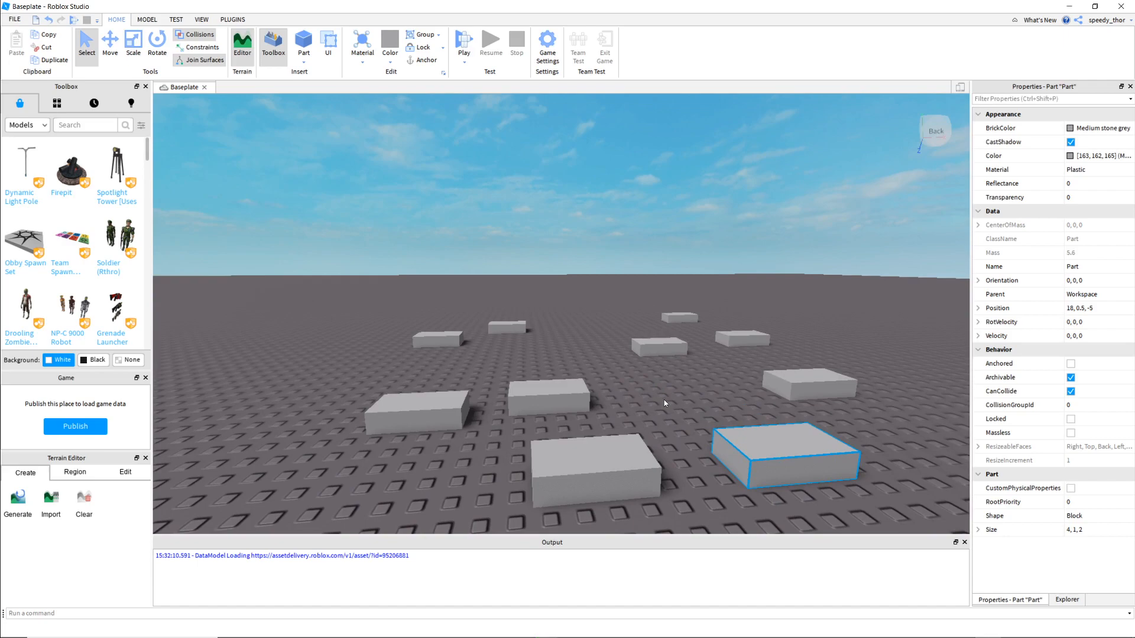
# Nudge the nearest block, and use the Move tool to bring the far block to about 9, 9.5, -12
pyautogui.moveTo(591, 461)
pyautogui.mouseDown()
pyautogui.moveTo(606, 427)
pyautogui.moveTo(593, 501)
pyautogui.moveTo(599, 481)
pyautogui.mouseUp()
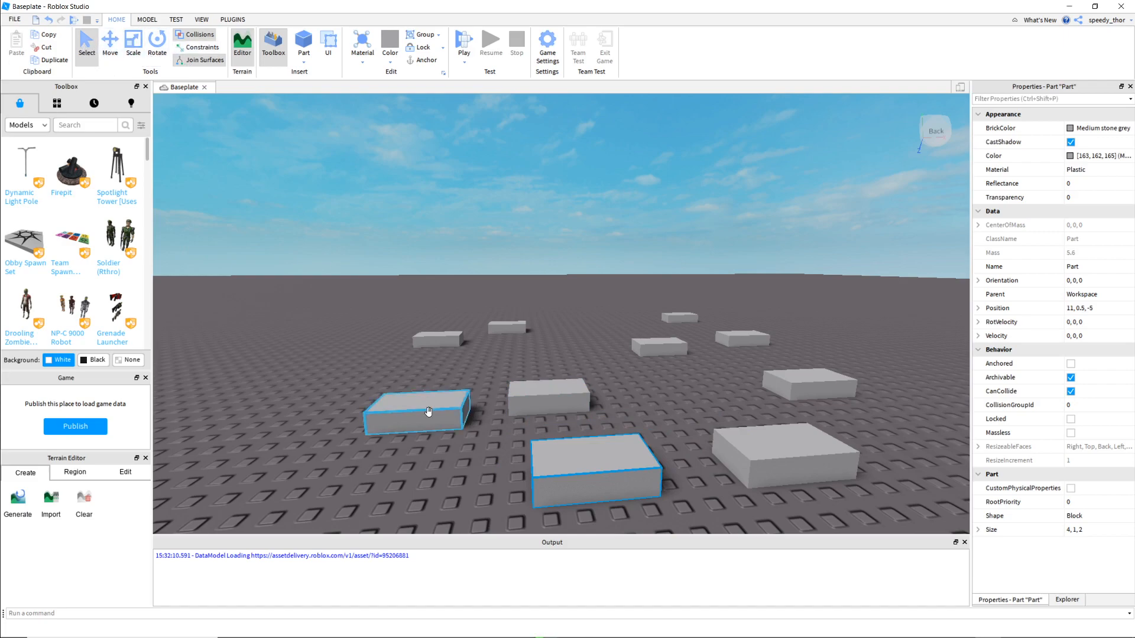
pyautogui.click(482, 337)
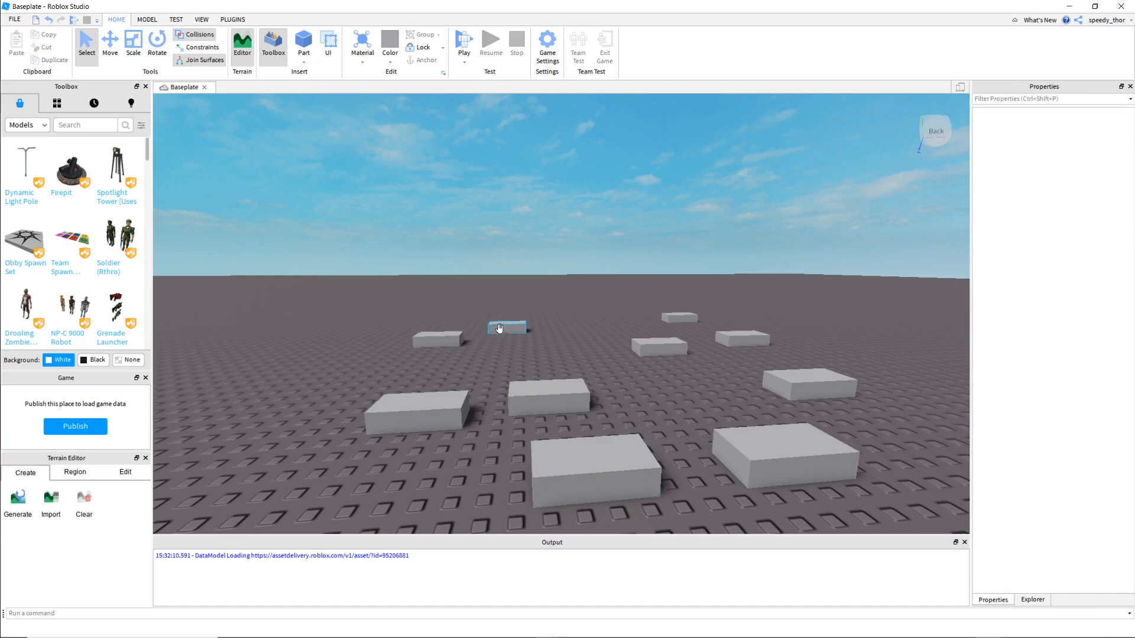
pyautogui.click(499, 327)
pyautogui.click(110, 42)
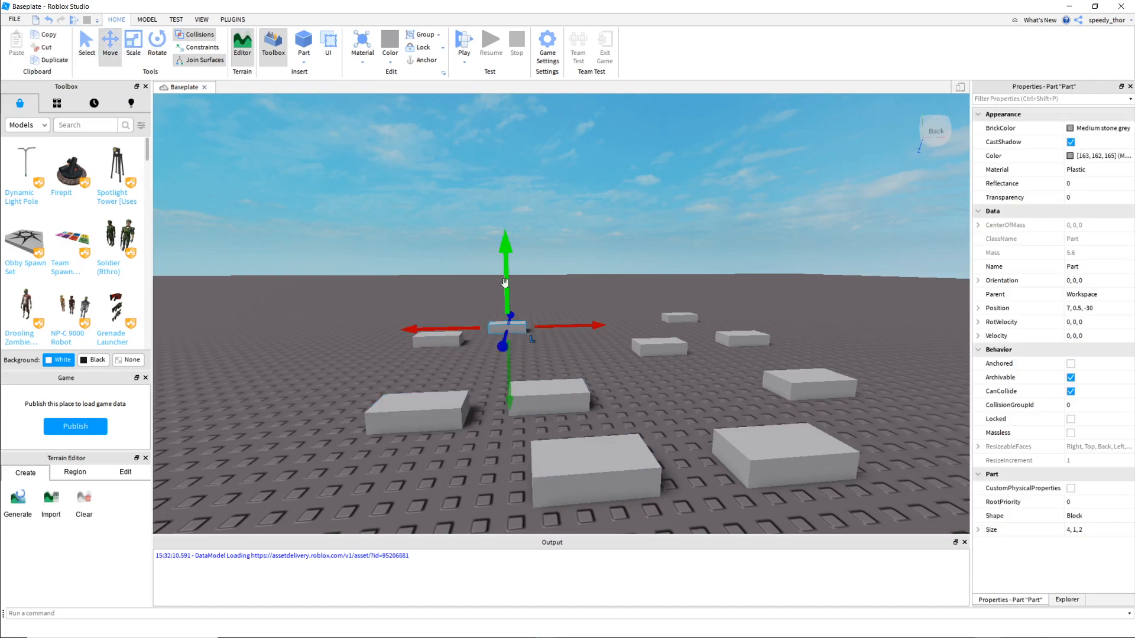
pyautogui.moveTo(509, 340); pyautogui.dragTo(429, 248)
pyautogui.moveTo(586, 260); pyautogui.dragTo(585, 261, button='right')
pyautogui.press('d')
pyautogui.moveTo(569, 246); pyautogui.dragTo(550, 301)
pyautogui.moveTo(601, 419); pyautogui.dragTo(601, 420, button='right')
pyautogui.press('s')
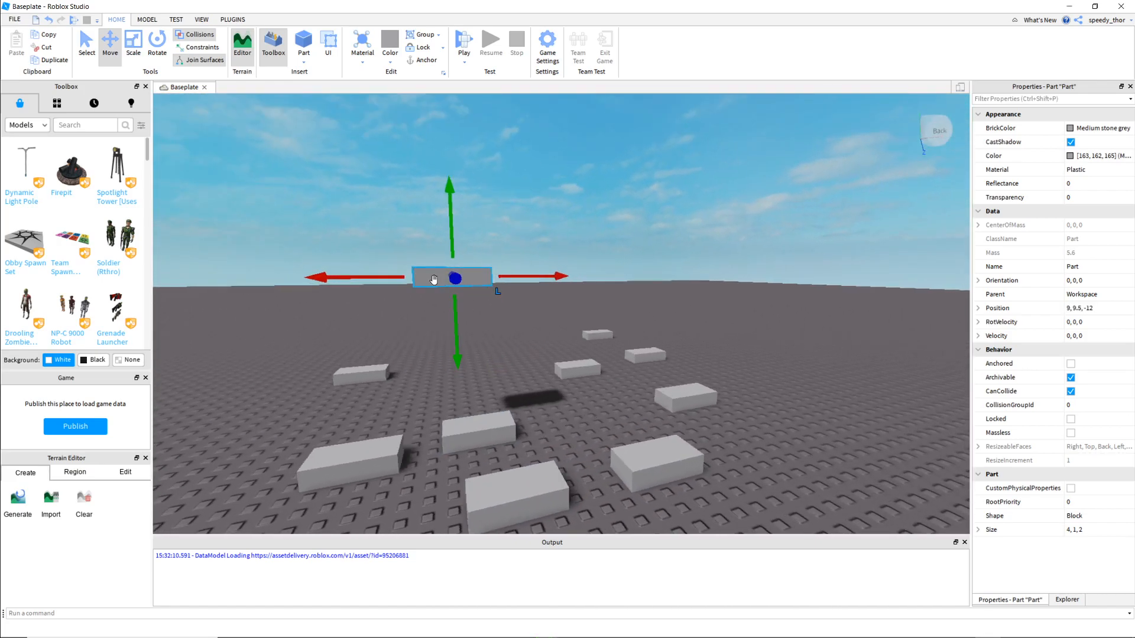
# Lower the floating block to a height of about 3.5
pyautogui.press('d')
pyautogui.moveTo(357, 228); pyautogui.dragTo(365, 337)
pyautogui.moveTo(512, 364); pyautogui.dragTo(512, 365, button='right')
# Use the Scale tool to stretch the floating block along the Z axis to a length of 36
pyautogui.click(140, 44)
pyautogui.moveTo(655, 382); pyautogui.dragTo(655, 382, button='right')
pyautogui.press('w')
pyautogui.scroll(-5, 655, 382)
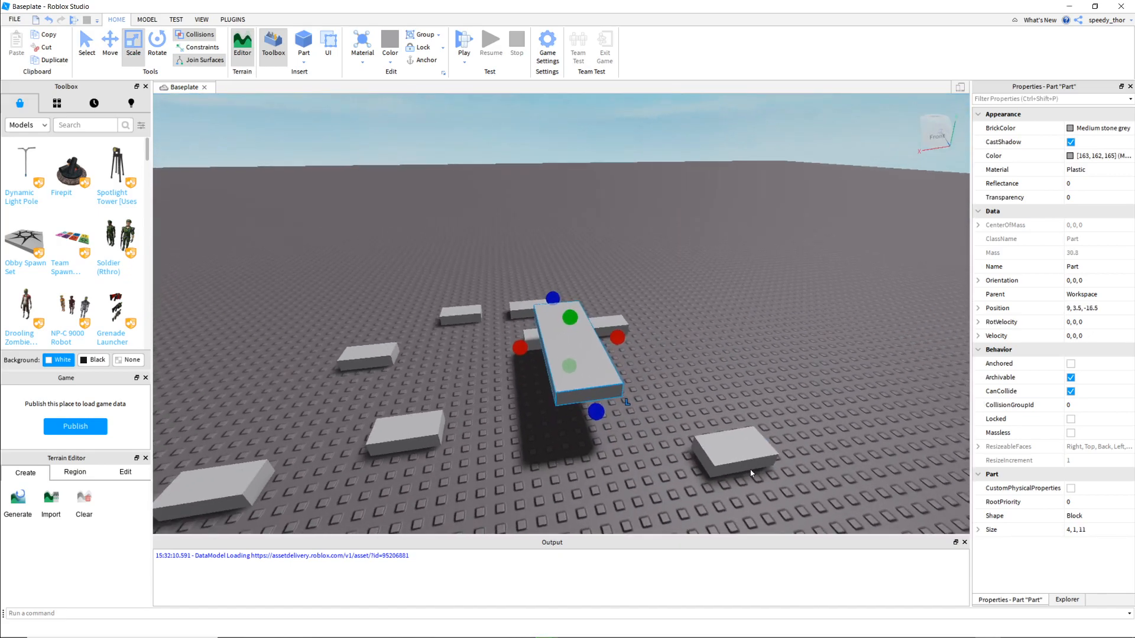
pyautogui.moveTo(605, 411); pyautogui.dragTo(661, 606)
pyautogui.moveTo(724, 412); pyautogui.dragTo(724, 415, button='right')
pyautogui.press('a')
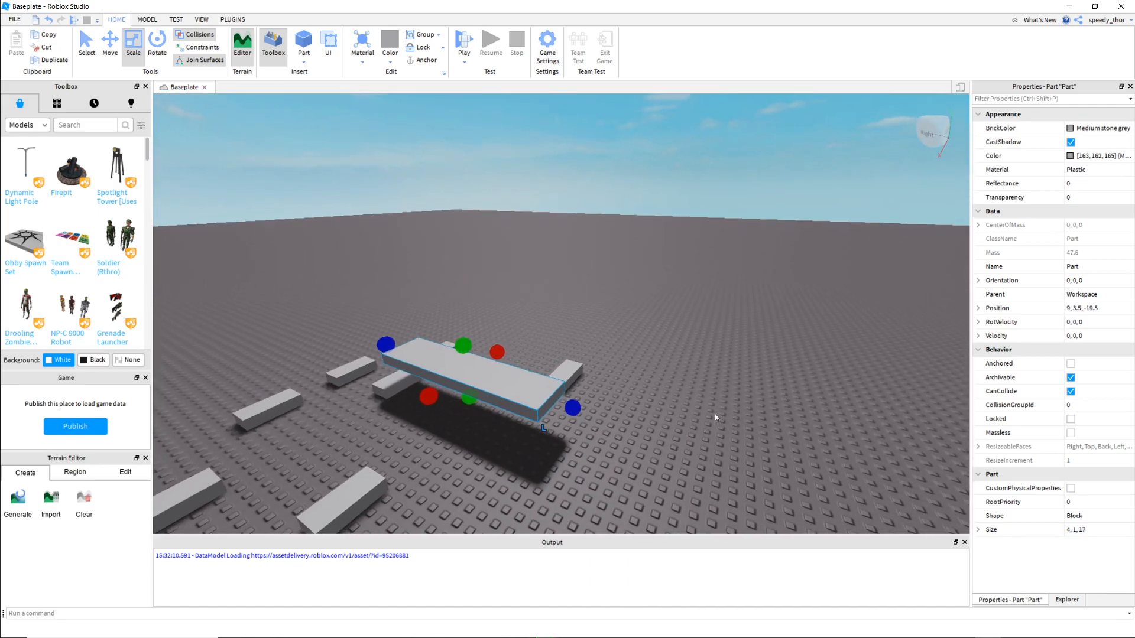
pyautogui.moveTo(577, 407); pyautogui.dragTo(623, 500)
pyautogui.scroll(-3, 623, 500)
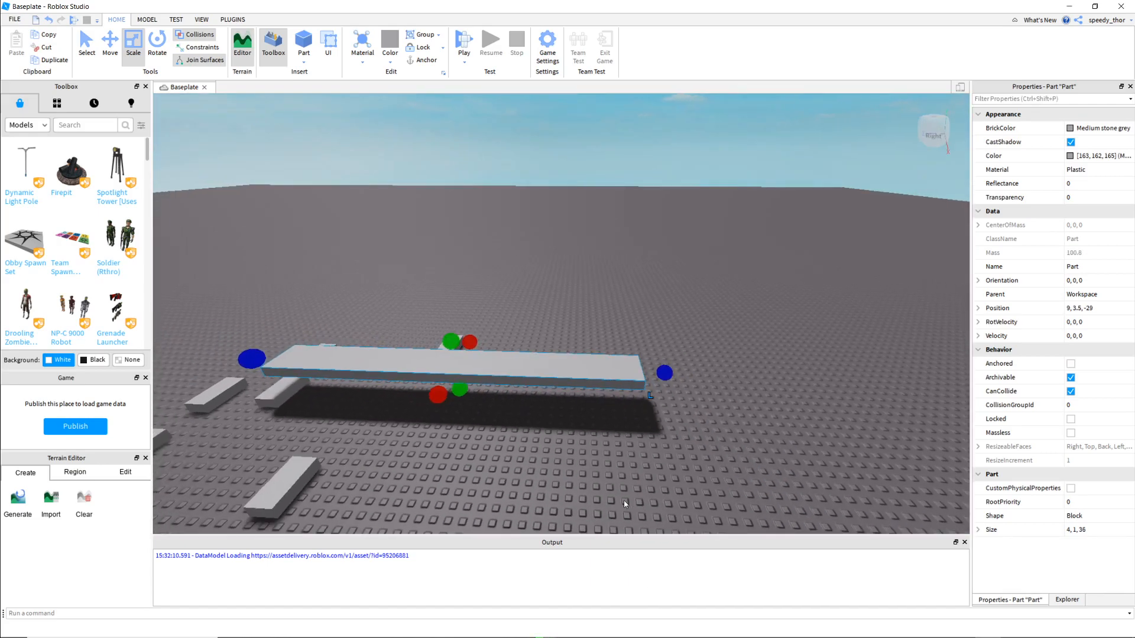
# Scale the long block's height upward to 21 to make it a wall
pyautogui.moveTo(457, 340); pyautogui.dragTo(474, 4)
pyautogui.press('d')
pyautogui.moveTo(700, 311); pyautogui.dragTo(700, 310, button='right')
pyautogui.press('s')
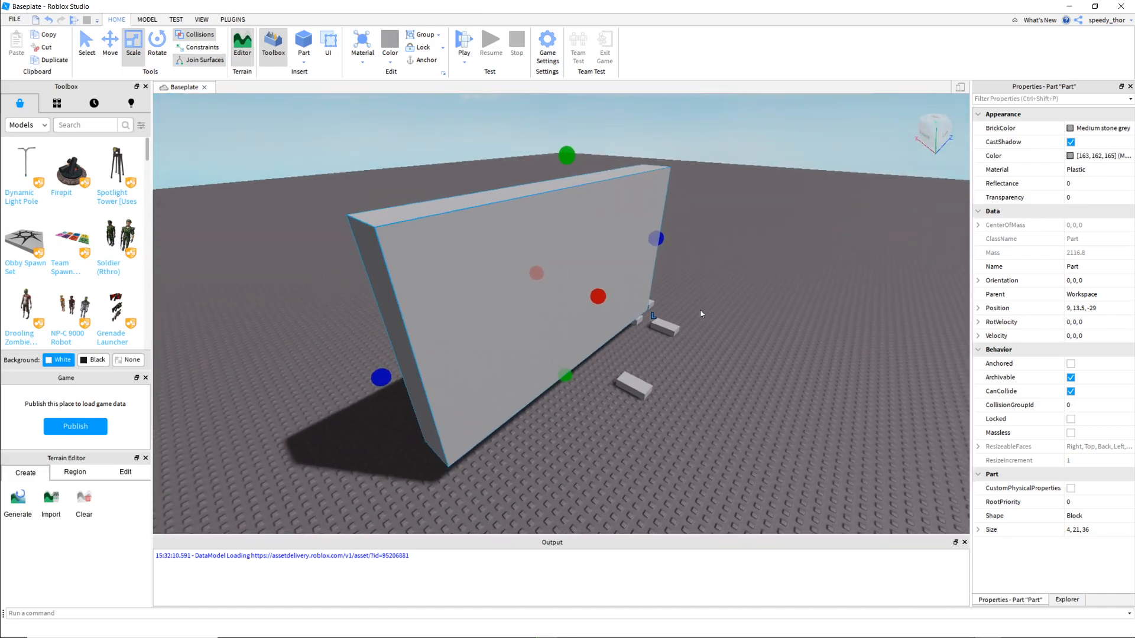
# Delete the enlarged wall block
pyautogui.press('a')
pyautogui.moveTo(751, 458); pyautogui.dragTo(707, 436, button='right')
pyautogui.press('a')
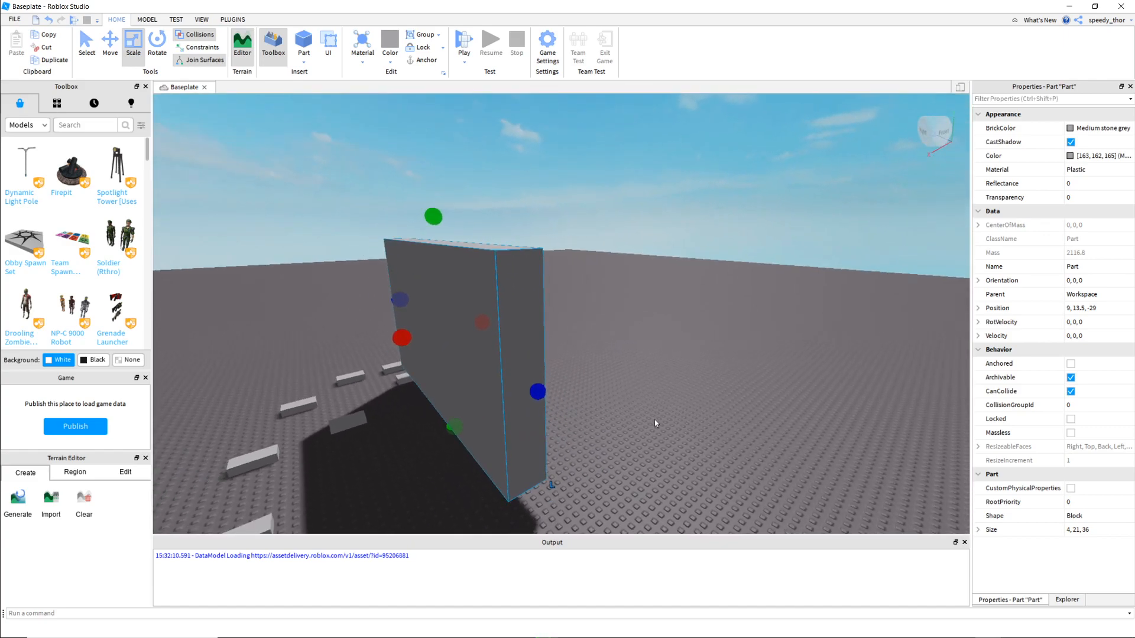
pyautogui.press('Delete')
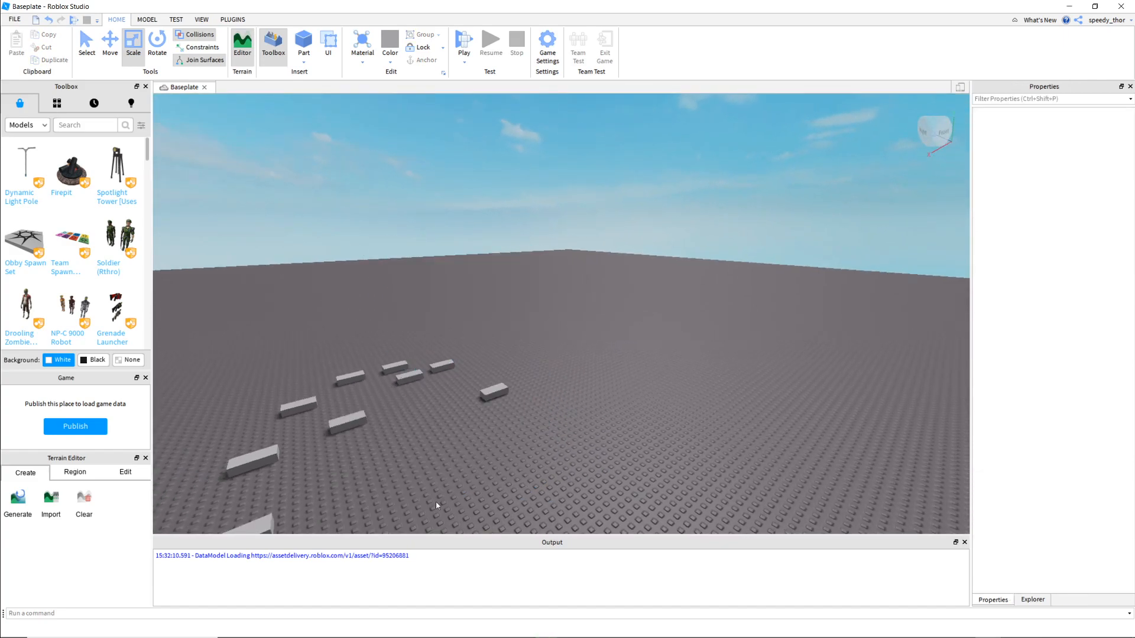
# Select the nine remaining blocks, shift them slightly and rotate them about the vertical axis to -135 degrees
pyautogui.press('s')
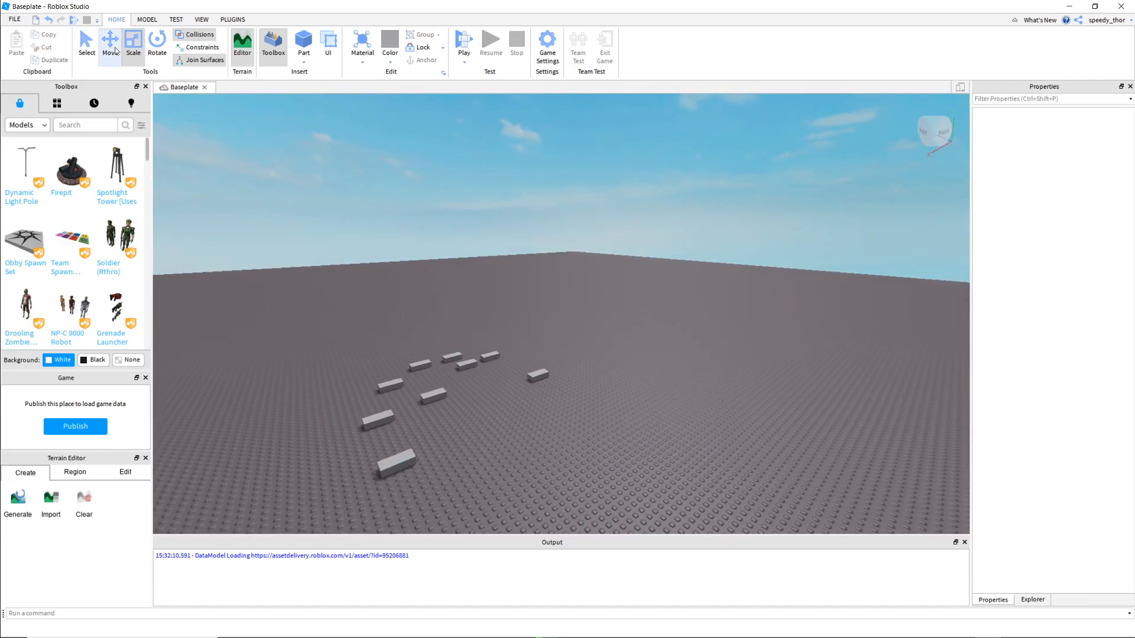
pyautogui.hotkey('ctrl', '1')
pyautogui.moveTo(301, 304); pyautogui.dragTo(587, 497)
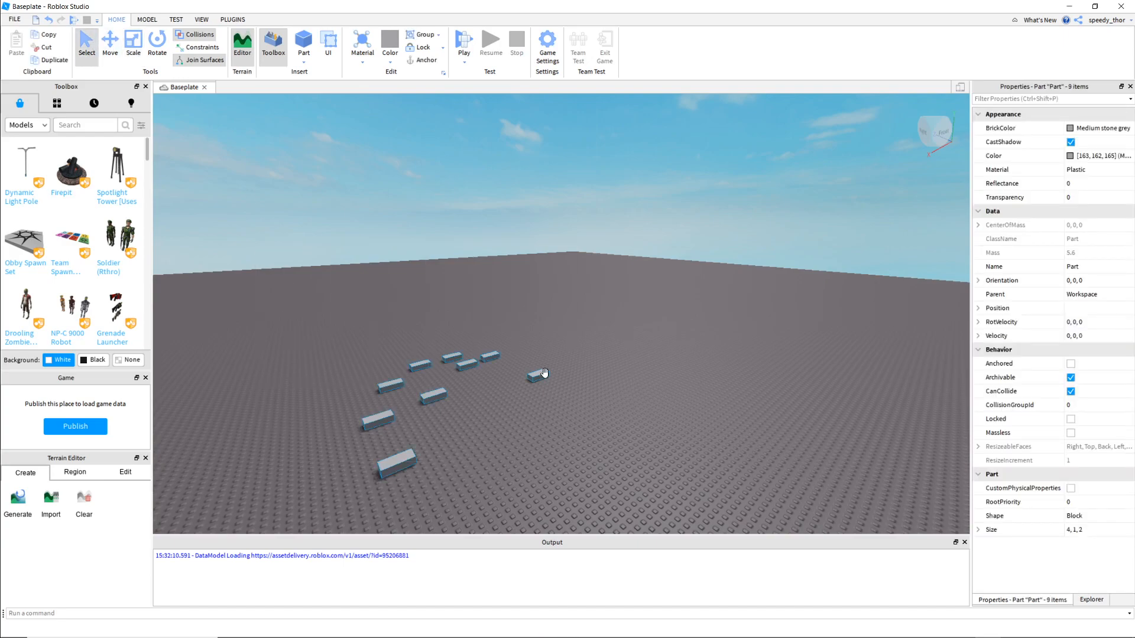
pyautogui.moveTo(538, 371)
pyautogui.mouseDown()
pyautogui.moveTo(586, 275)
pyautogui.moveTo(545, 372)
pyautogui.moveTo(469, 355)
pyautogui.moveTo(548, 374)
pyautogui.mouseUp()
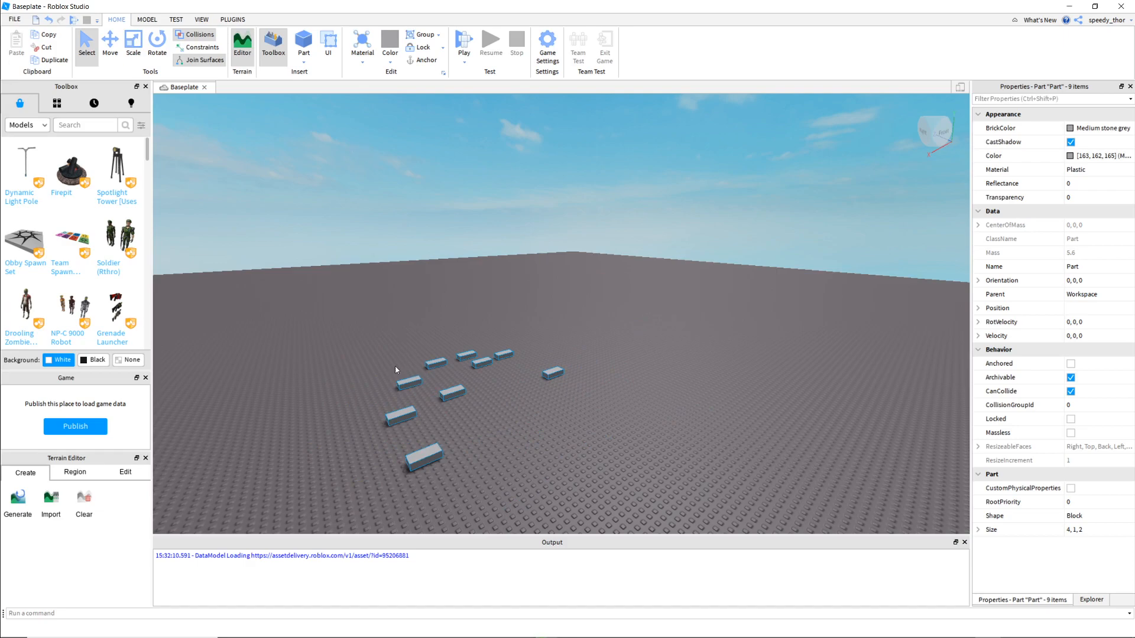
pyautogui.click(157, 42)
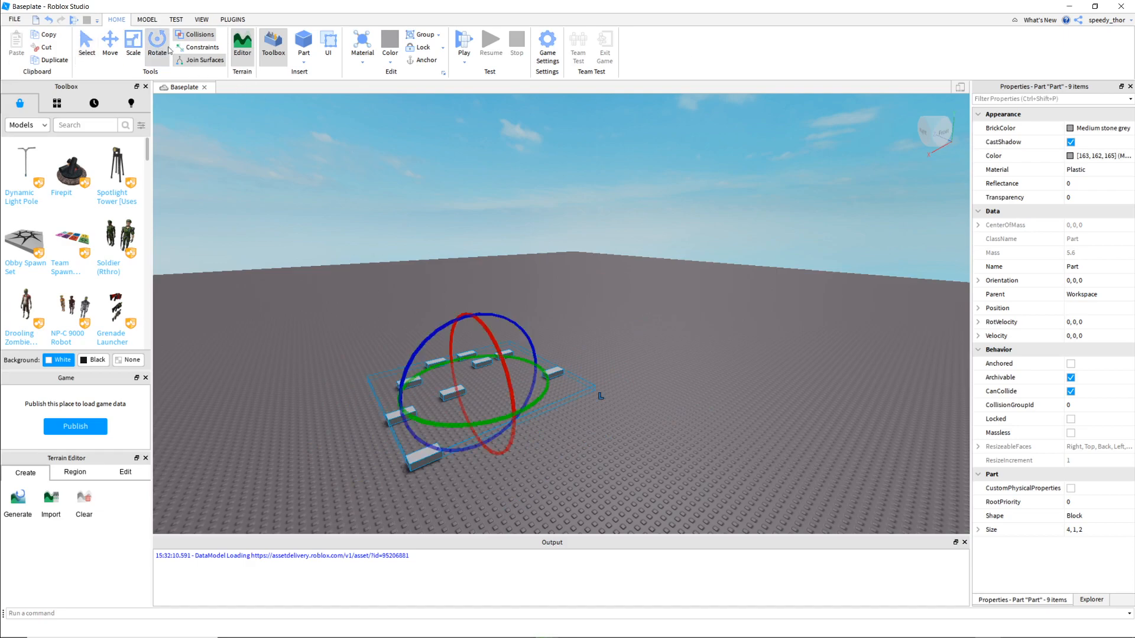
pyautogui.moveTo(437, 427); pyautogui.dragTo(453, 353)
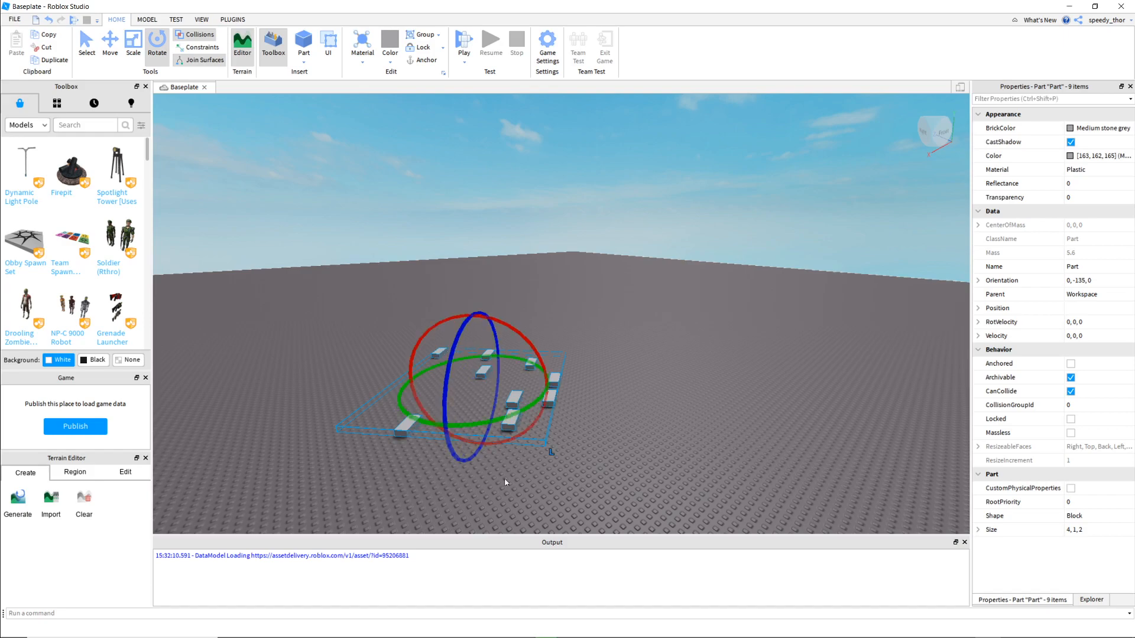
# Move and rotate the nine selected blocks once more, and delete them all
pyautogui.click(111, 45)
pyautogui.moveTo(477, 329); pyautogui.dragTo(459, 357)
pyautogui.click(155, 50)
pyautogui.moveTo(494, 395); pyautogui.dragTo(405, 456)
pyautogui.press('Delete')
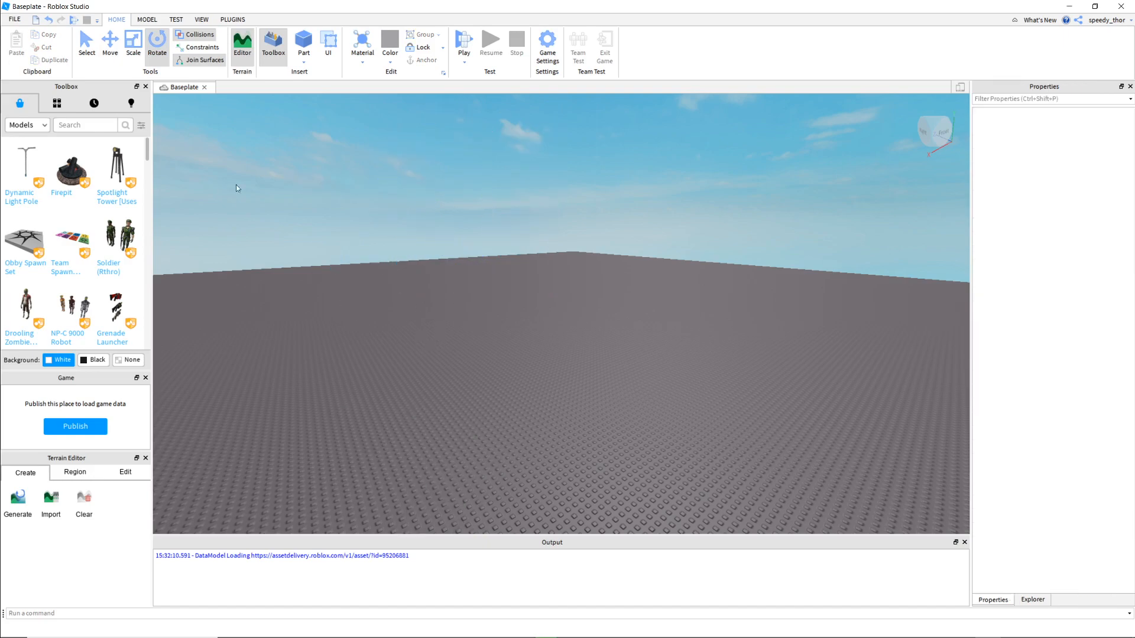
# Insert one part of each shape, a block, a sphere, a wedge and a cylinder, and clear the selection
pyautogui.click(305, 63)
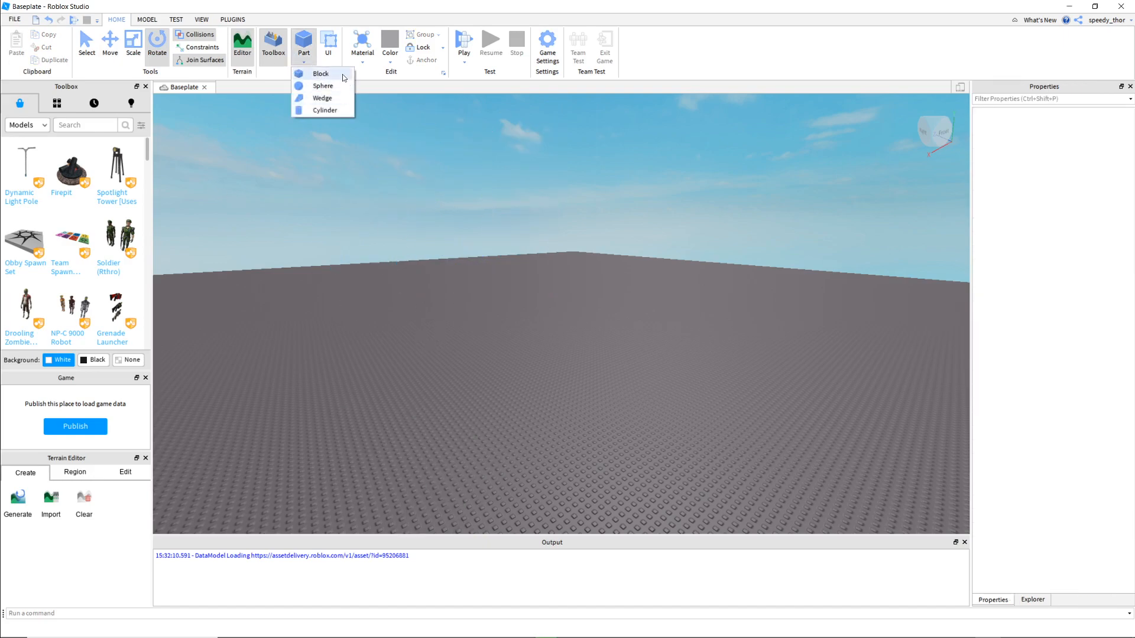
pyautogui.click(321, 73)
pyautogui.click(304, 62)
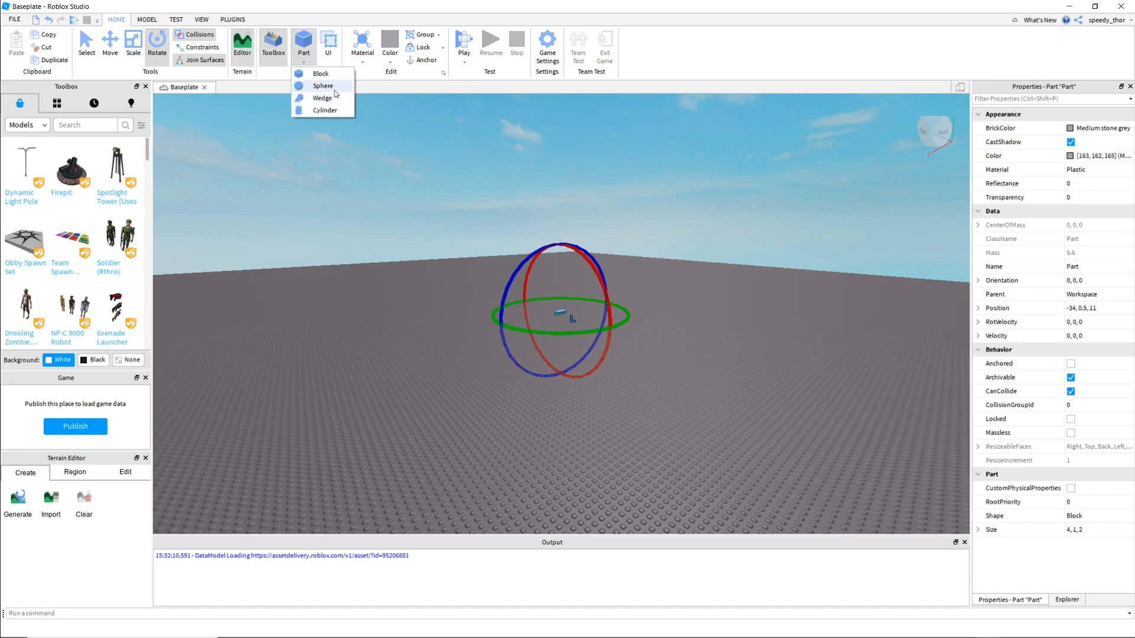
pyautogui.click(323, 86)
pyautogui.click(304, 62)
pyautogui.click(322, 98)
pyautogui.click(303, 62)
pyautogui.click(323, 110)
pyautogui.click(628, 372)
# Move the wedge out of the stack along the Z axis to about -34, 5.5, 32
pyautogui.moveTo(628, 371); pyautogui.dragTo(628, 371, button='right')
pyautogui.press('w')
pyautogui.press('w')
pyautogui.press('d')
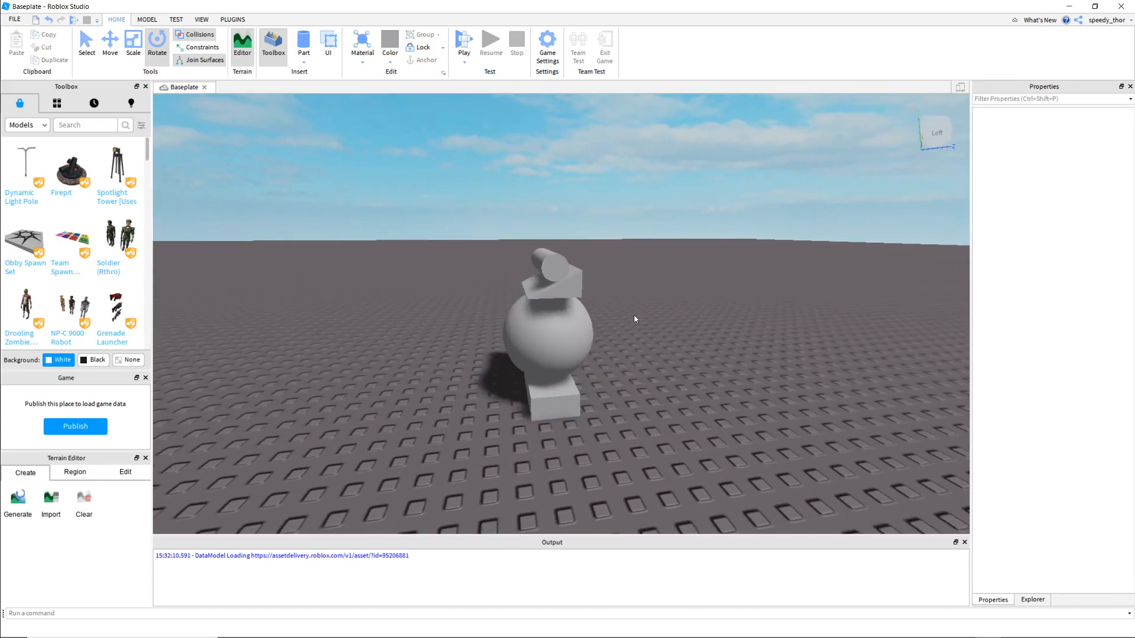
pyautogui.click(574, 285)
pyautogui.hotkey('ctrl', '2')
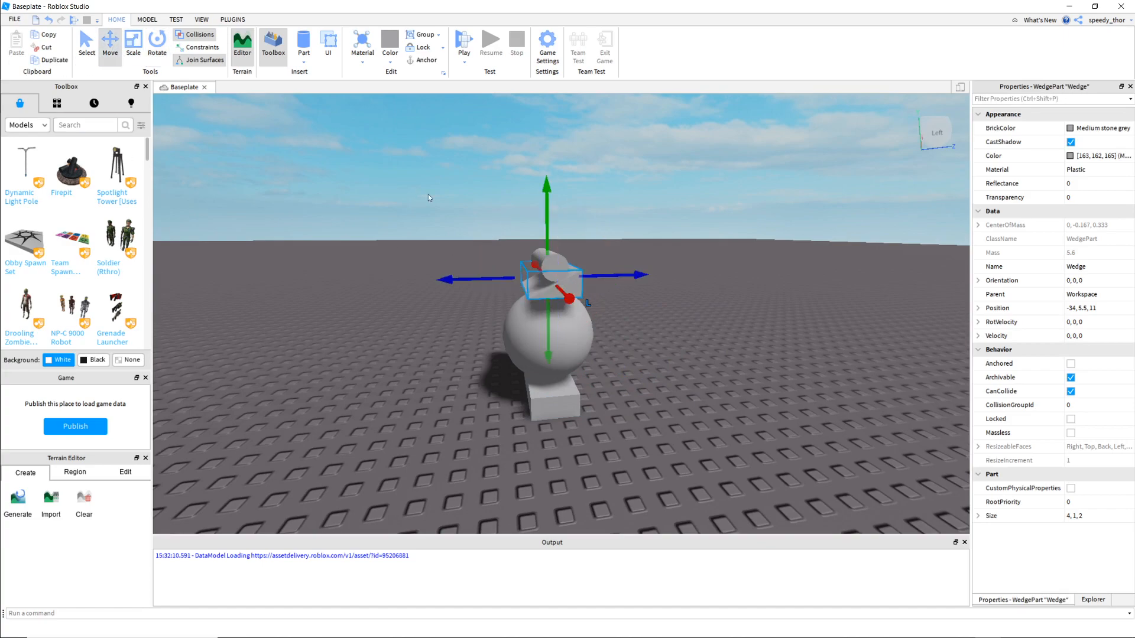
pyautogui.moveTo(591, 279); pyautogui.dragTo(910, 280)
pyautogui.press('d')
pyautogui.moveTo(818, 421); pyautogui.dragTo(818, 421, button='right')
pyautogui.press('s')
pyautogui.moveTo(603, 363); pyautogui.dragTo(731, 386)
pyautogui.moveTo(810, 466); pyautogui.dragTo(810, 466, button='right')
pyautogui.press('a')
pyautogui.press('a')
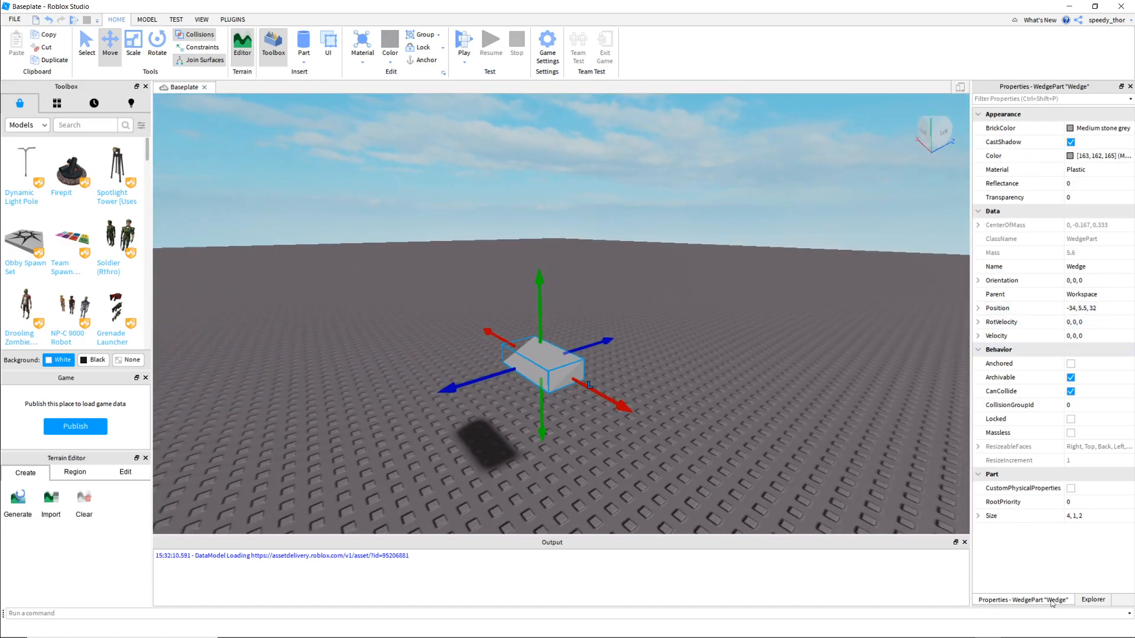
# Review the workspace objects in the Explorer, and return to the Properties view
pyautogui.click(1093, 600)
pyautogui.rightClick(988, 193)
pyautogui.click(1068, 166)
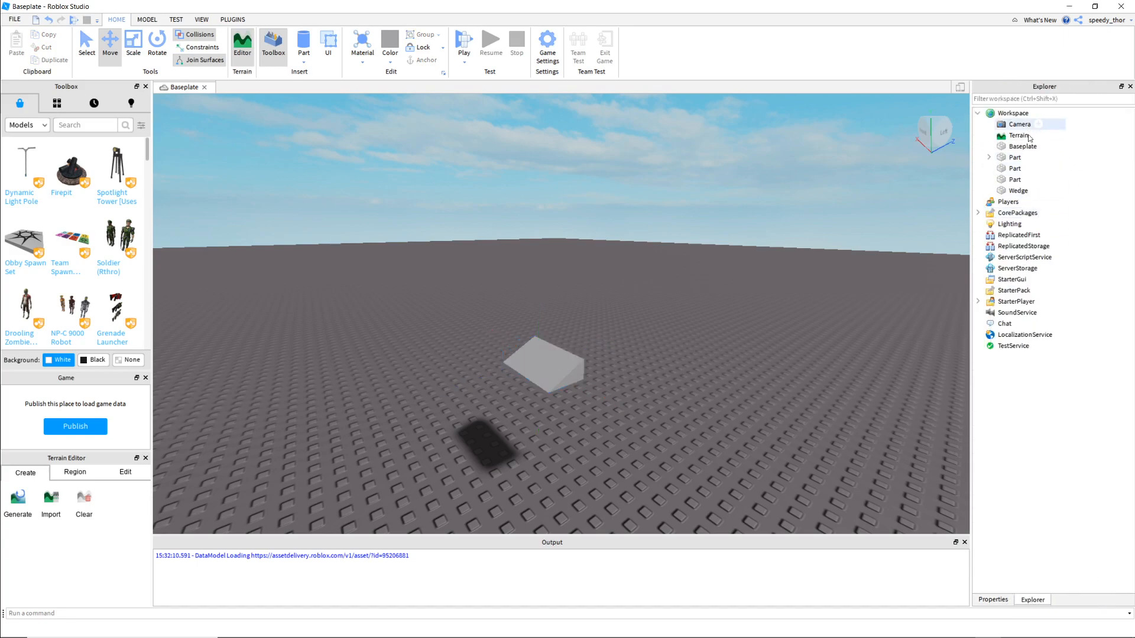
pyautogui.click(1002, 600)
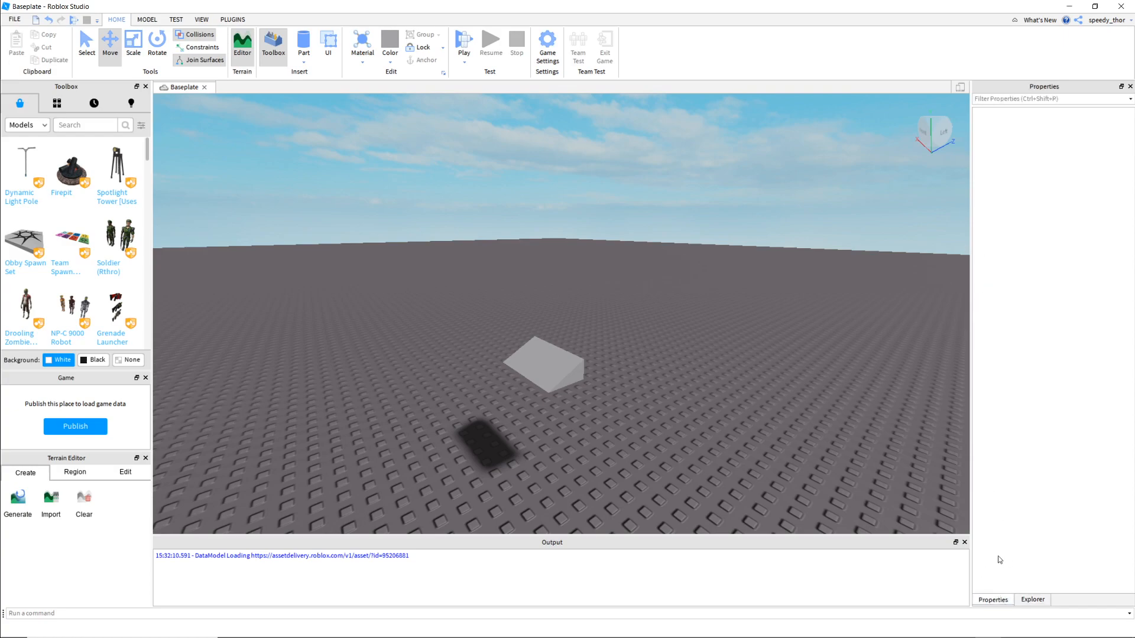
# Set the wedge's BrickColor to Magenta
pyautogui.click(565, 373)
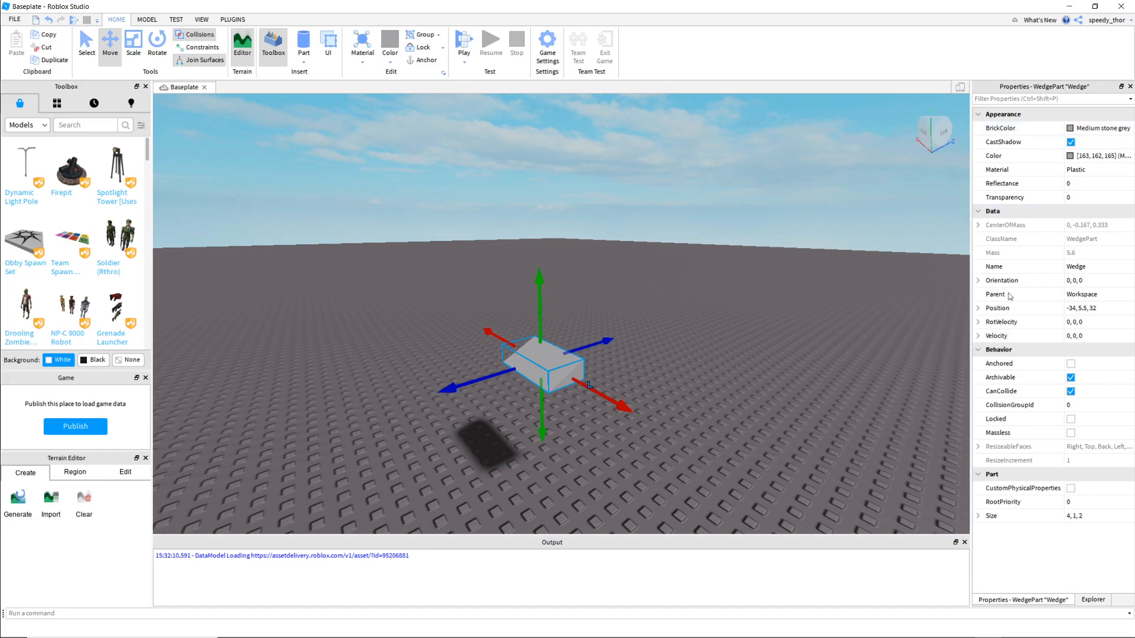
pyautogui.click(1093, 127)
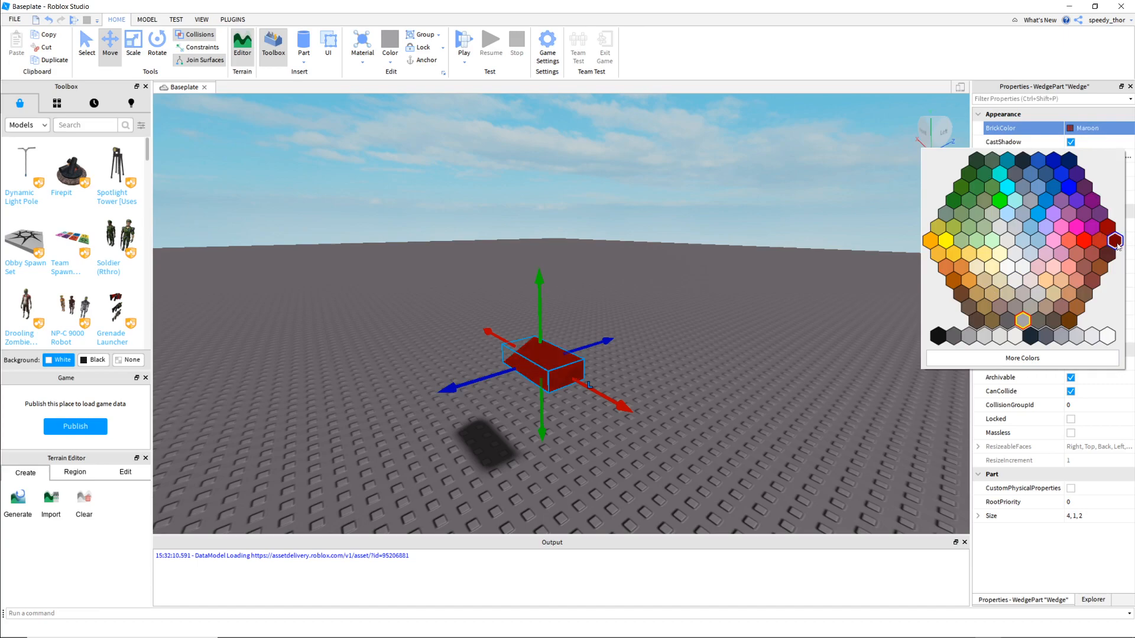
pyautogui.click(946, 240)
pyautogui.click(1086, 131)
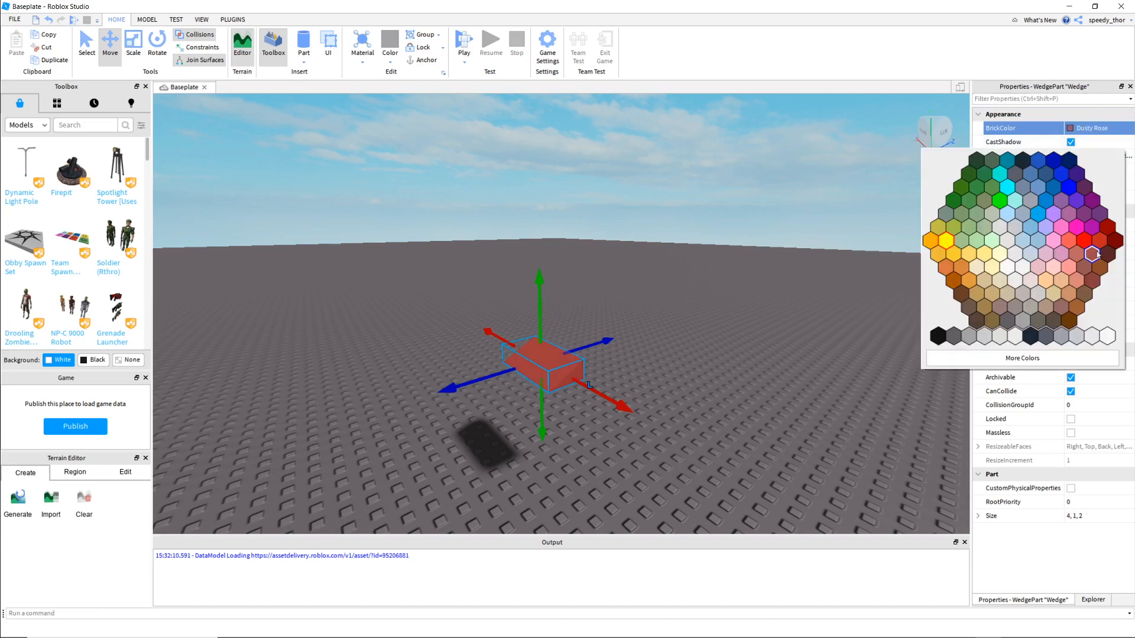
pyautogui.click(1097, 233)
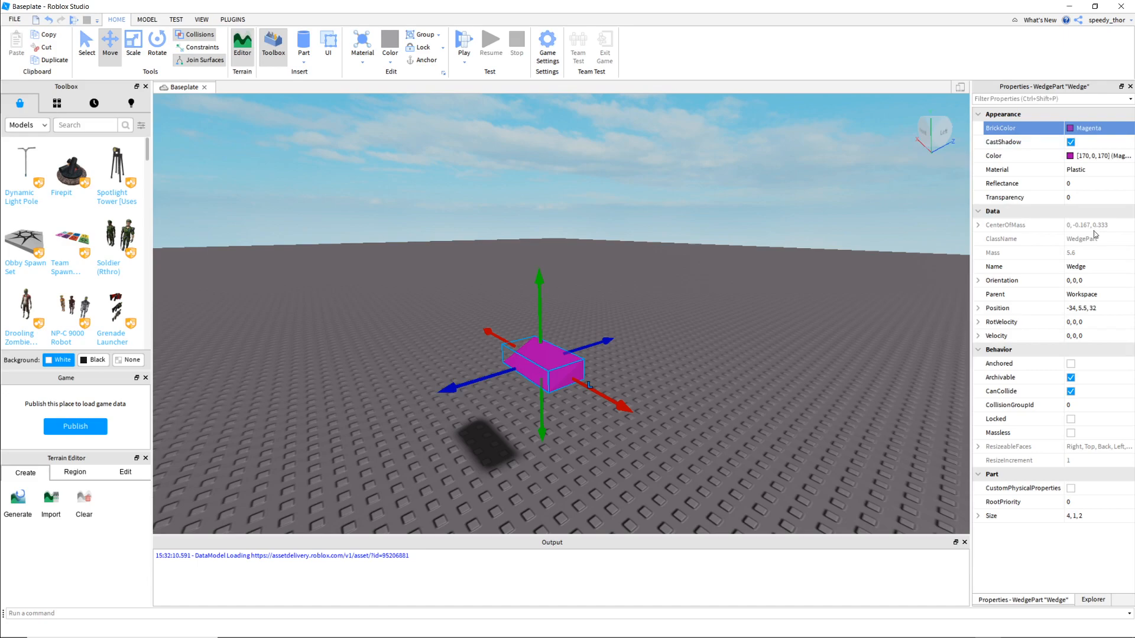
# Set the magenta wedge's material to Wood and inspect its surface up close
pyautogui.click(1100, 169)
pyautogui.click(1129, 171)
pyautogui.scroll(-2, 1083, 230)
pyautogui.click(1082, 247)
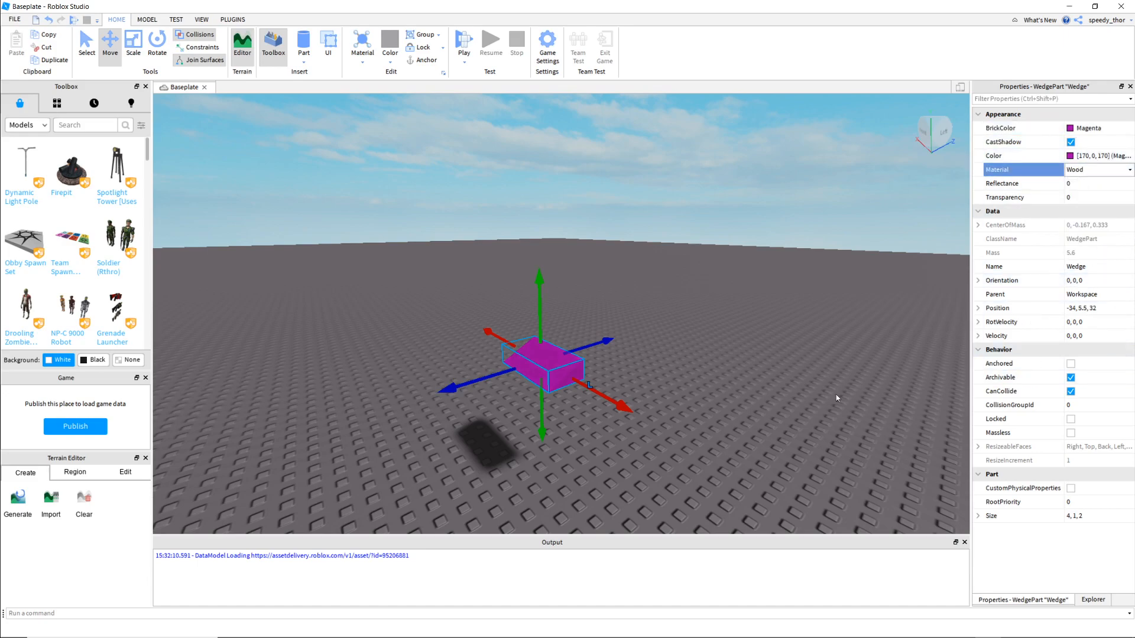
pyautogui.press('w')
pyautogui.moveTo(722, 426); pyautogui.dragTo(707, 398, button='right')
pyautogui.press('s')
pyautogui.press('w')
pyautogui.press('s')
pyautogui.press('s')
pyautogui.press('w')
pyautogui.moveTo(706, 399); pyautogui.dragTo(707, 399, button='right')
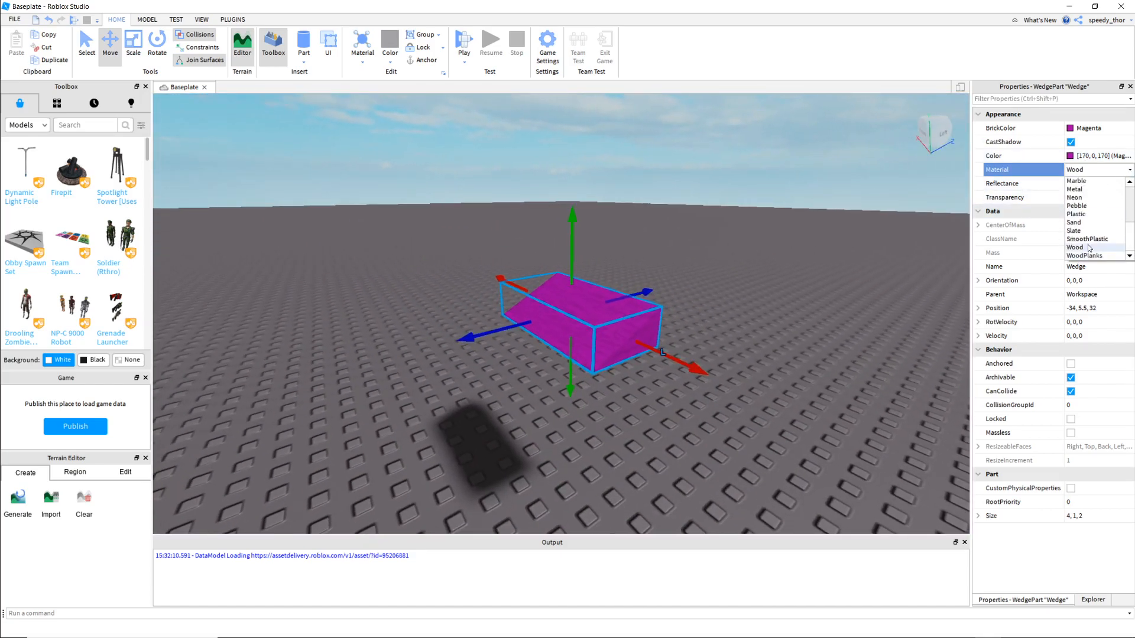
# Change the wedge's material to Sand
pyautogui.moveTo(776, 330); pyautogui.dragTo(777, 330, button='right')
pyautogui.press('a')
pyautogui.press('w')
pyautogui.press('s')
pyautogui.moveTo(658, 416); pyautogui.dragTo(658, 417, button='right')
pyautogui.press('s')
# Scale the wedge up along all three axes to a size of 12, 3, 12
pyautogui.click(156, 45)
pyautogui.click(133, 45)
pyautogui.moveTo(701, 324); pyautogui.dragTo(719, 409)
pyautogui.moveTo(641, 321); pyautogui.dragTo(143, 338)
pyautogui.moveTo(487, 477); pyautogui.dragTo(486, 478, button='right')
pyautogui.press('s')
pyautogui.moveTo(525, 338); pyautogui.dragTo(765, 421)
# Examine the enlarged wedge and the stacked block, sphere and cylinder from the side
pyautogui.moveTo(811, 471); pyautogui.dragTo(804, 463, button='right')
pyautogui.press('s')
pyautogui.press('w')
pyautogui.press('s')
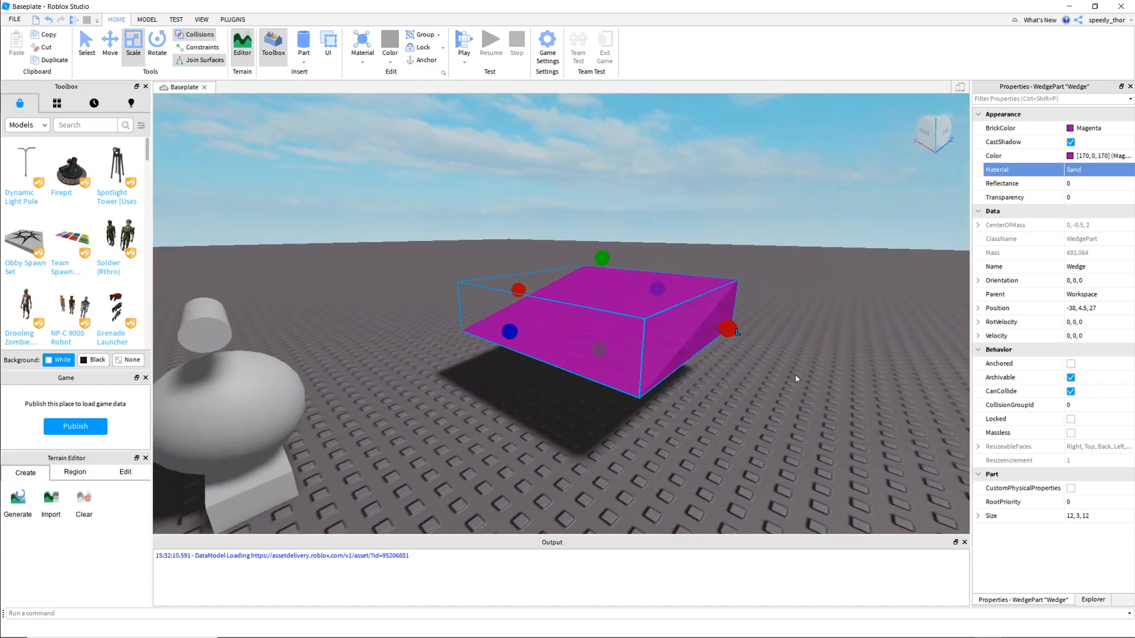
pyautogui.press('s')
pyautogui.press('d')
pyautogui.moveTo(745, 459); pyautogui.dragTo(745, 459, button='right')
pyautogui.press('w')
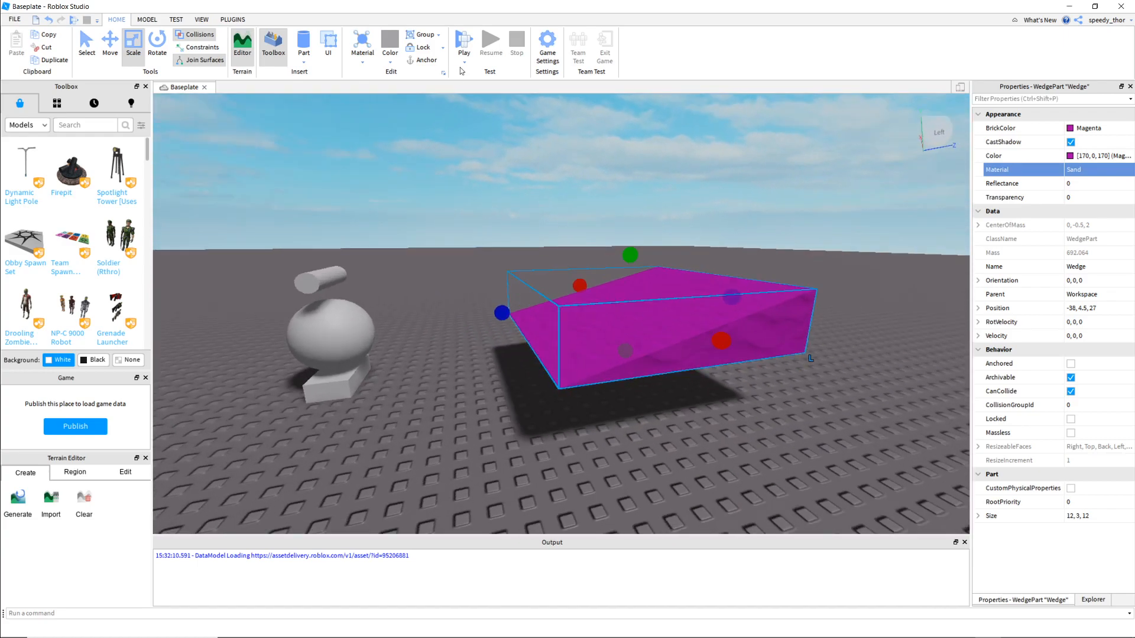
# Play-test the place, walk and jump the character around the wedge and the stacked parts, and stop the test
pyautogui.click(462, 42)
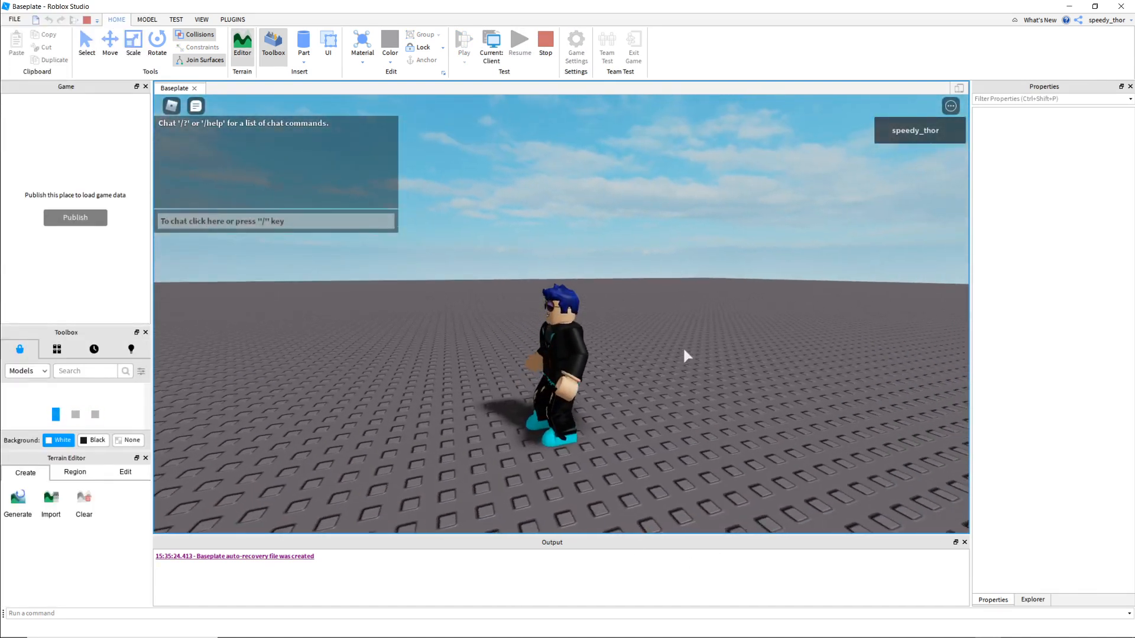
pyautogui.moveTo(684, 350); pyautogui.dragTo(684, 350, button='right')
pyautogui.press('d')
pyautogui.press('space')
pyautogui.press('w')
pyautogui.press('d')
pyautogui.press('w')
pyautogui.press('w')
pyautogui.press('d')
pyautogui.press('w')
pyautogui.press('space')
pyautogui.press('a')
pyautogui.press('w')
pyautogui.press('a')
pyautogui.press('s')
pyautogui.press('d')
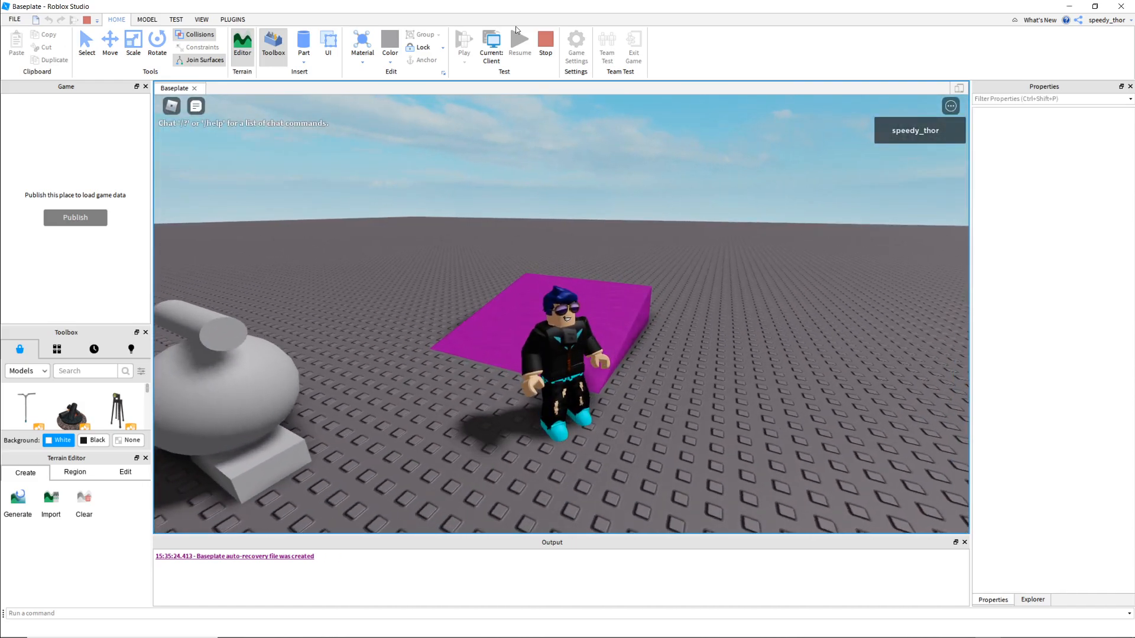
pyautogui.click(548, 37)
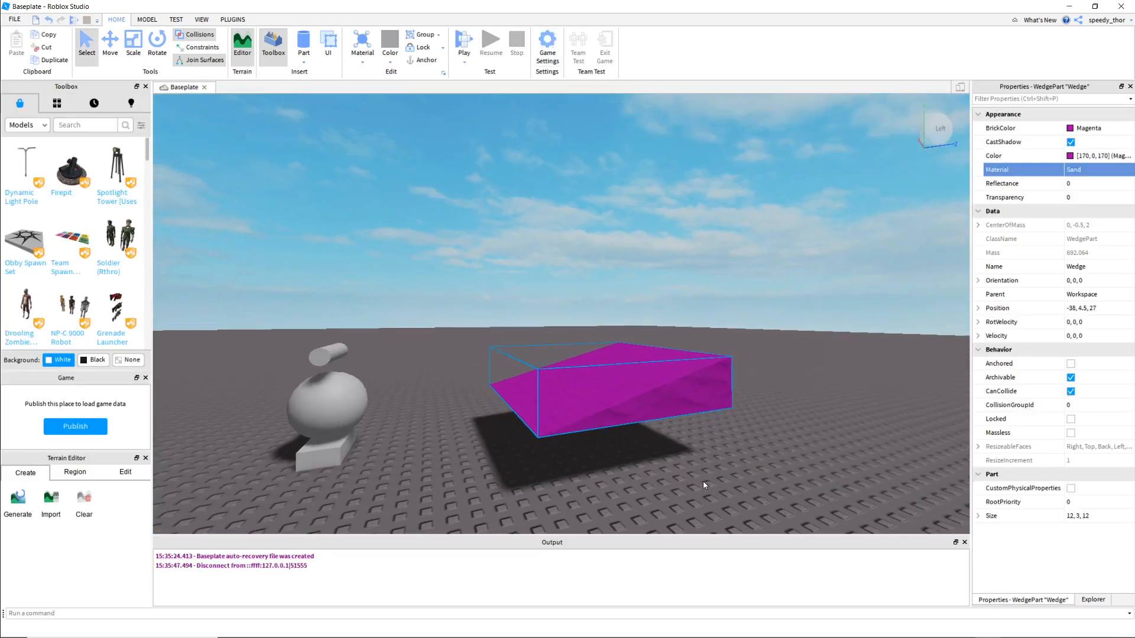
# Examine the floating wedge and the gap beneath it from a low side angle
pyautogui.moveTo(703, 486); pyautogui.dragTo(691, 422, button='right')
pyautogui.press('w')
pyautogui.press('a')
pyautogui.press('s')
pyautogui.press('w')
pyautogui.press('w')
pyautogui.press('s')
pyautogui.press('w')
pyautogui.press('s')
pyautogui.press('s')
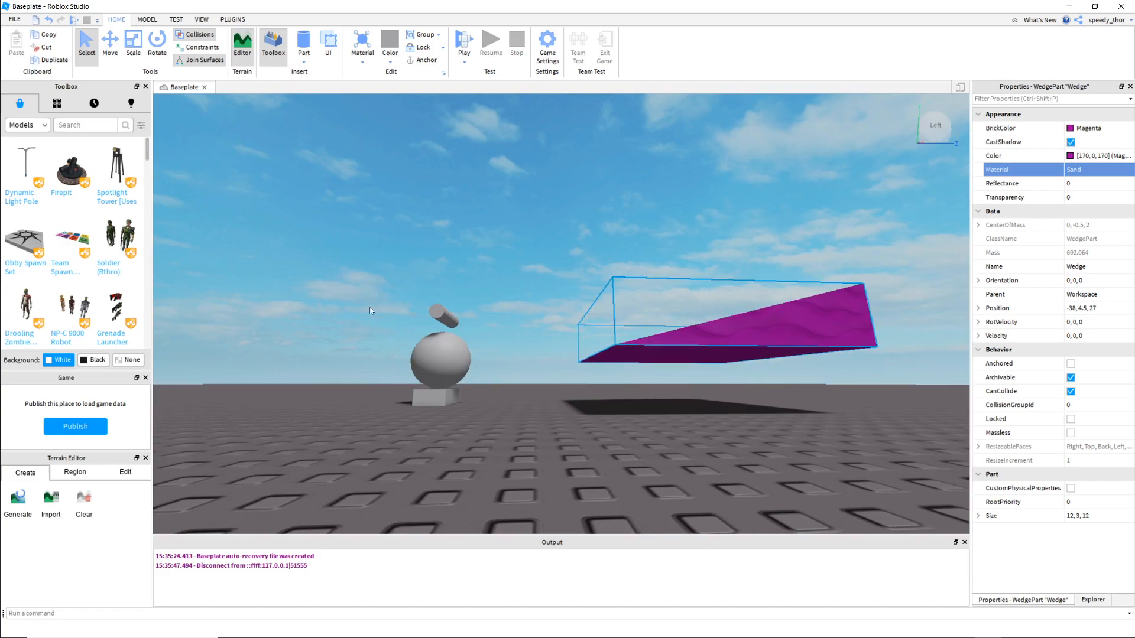
# Anchor the magenta wedge so that it stays floating during play
pyautogui.moveTo(682, 430); pyautogui.dragTo(682, 430, button='right')
pyautogui.press('d')
pyautogui.moveTo(747, 463); pyautogui.dragTo(747, 463, button='right')
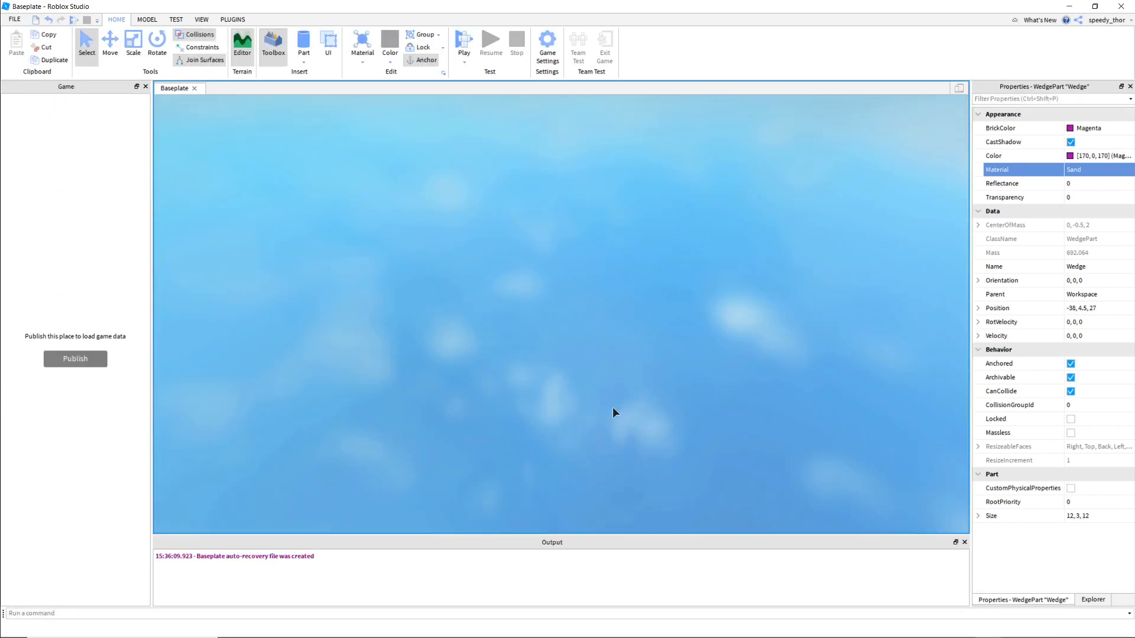
# Play-test the place again and jump the character over the stacked parts and onto the anchored wedge
pyautogui.press('F5')
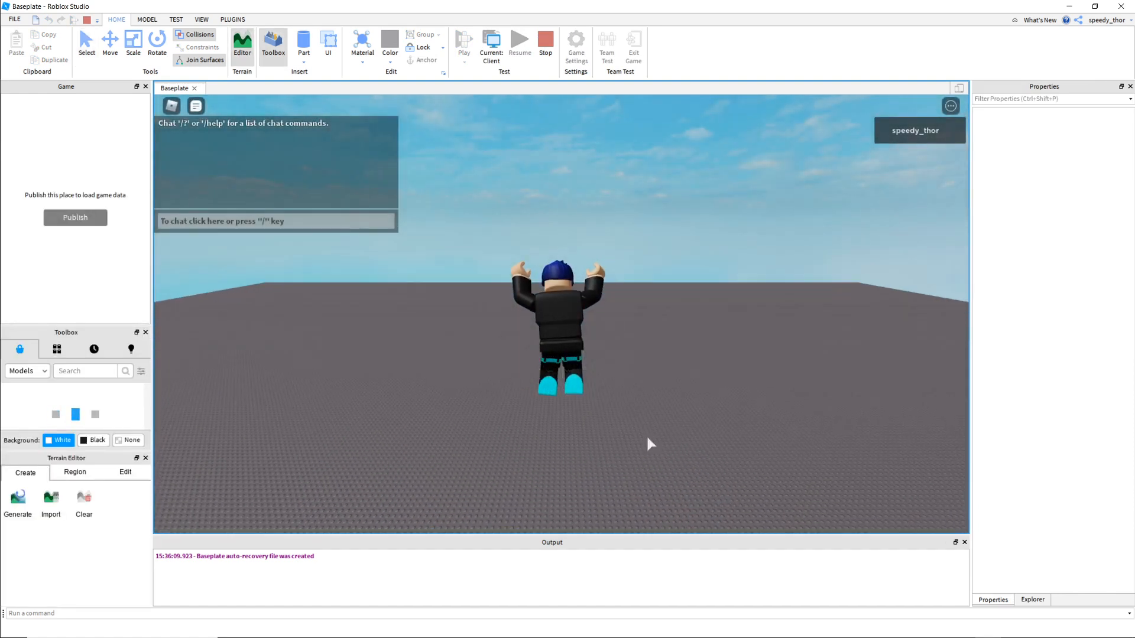
pyautogui.press('w')
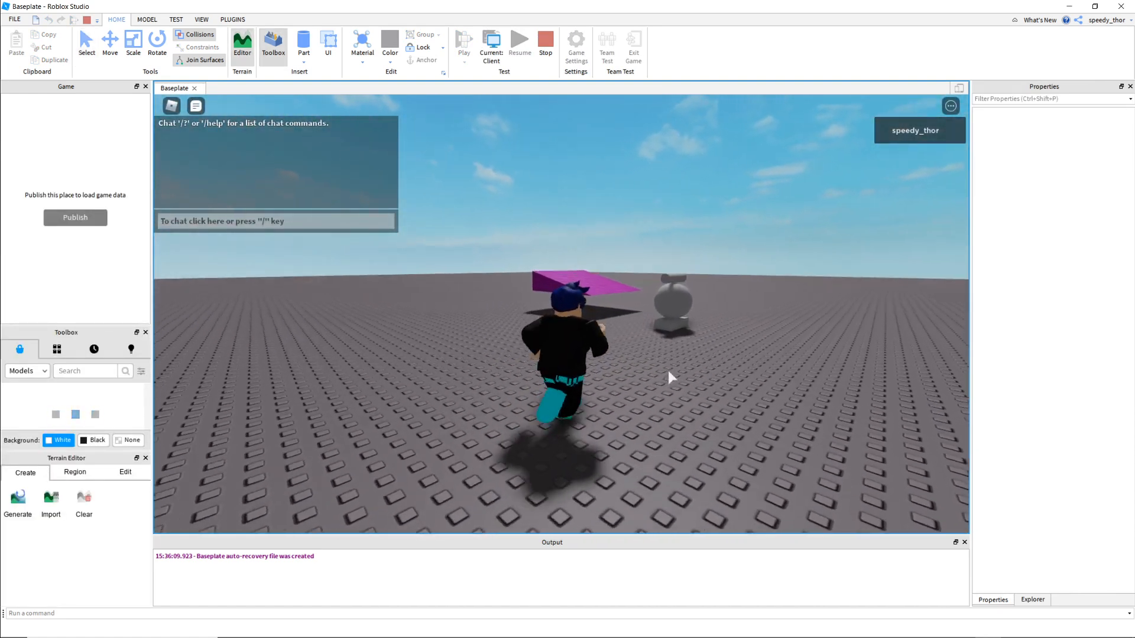
pyautogui.press('w')
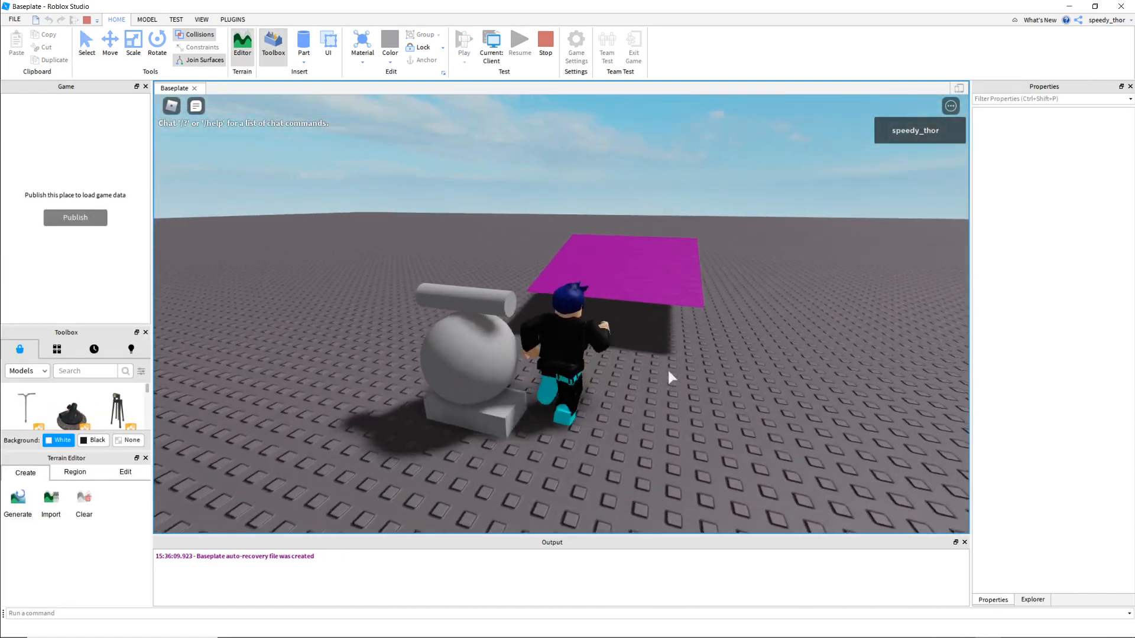
pyautogui.press('space')
pyautogui.press('s')
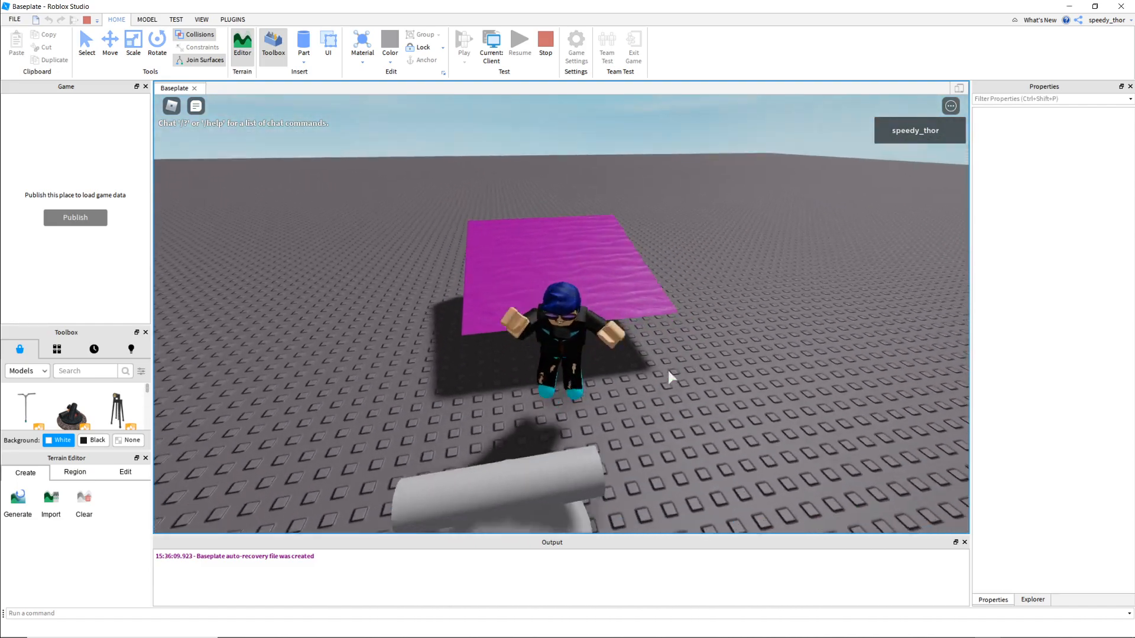
pyautogui.moveTo(669, 372); pyautogui.dragTo(668, 371, button='right')
pyautogui.press('w')
pyautogui.press('space')
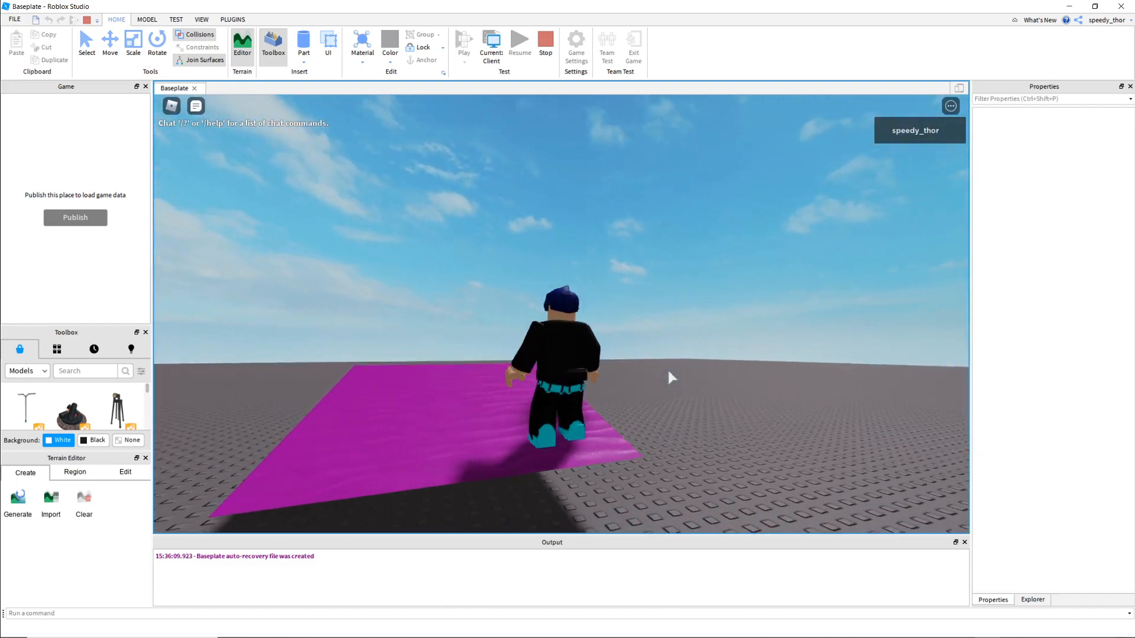
pyautogui.press('s')
pyautogui.press('w')
pyautogui.press('space')
pyautogui.press('w')
pyautogui.moveTo(668, 371); pyautogui.dragTo(669, 372, button='right')
pyautogui.press('space')
pyautogui.press('a')
pyautogui.press('d')
pyautogui.press('s')
pyautogui.press('space')
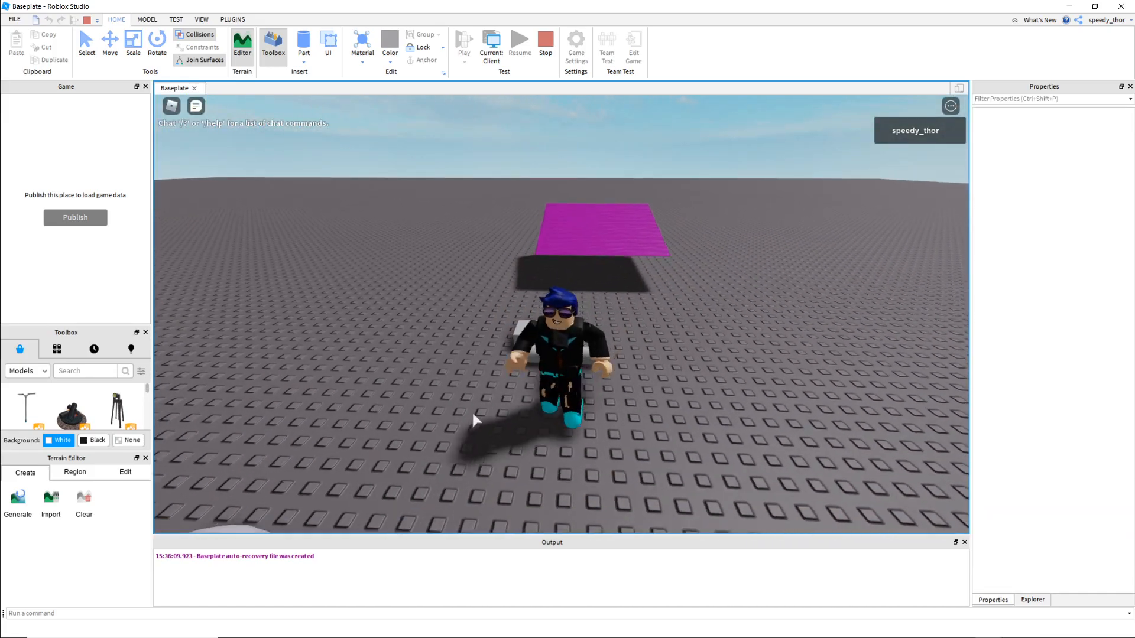
# Walk the character around the unanchored parts in front of the wedge, and stop the play test
pyautogui.press('a')
pyautogui.moveTo(593, 408); pyautogui.dragTo(592, 407, button='right')
pyautogui.press('w')
pyautogui.press('d')
pyautogui.press('a')
pyautogui.press('s')
pyautogui.press('d')
pyautogui.press('w')
pyautogui.press('d')
pyautogui.press('w')
pyautogui.press('d')
pyautogui.press('w')
pyautogui.press('w')
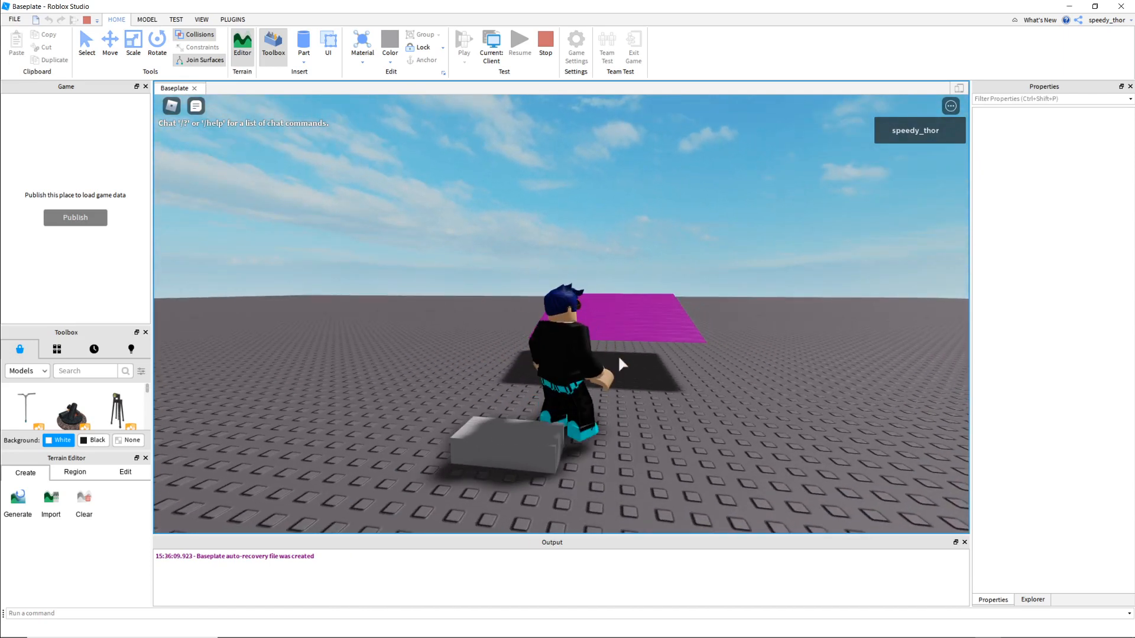
pyautogui.click(546, 41)
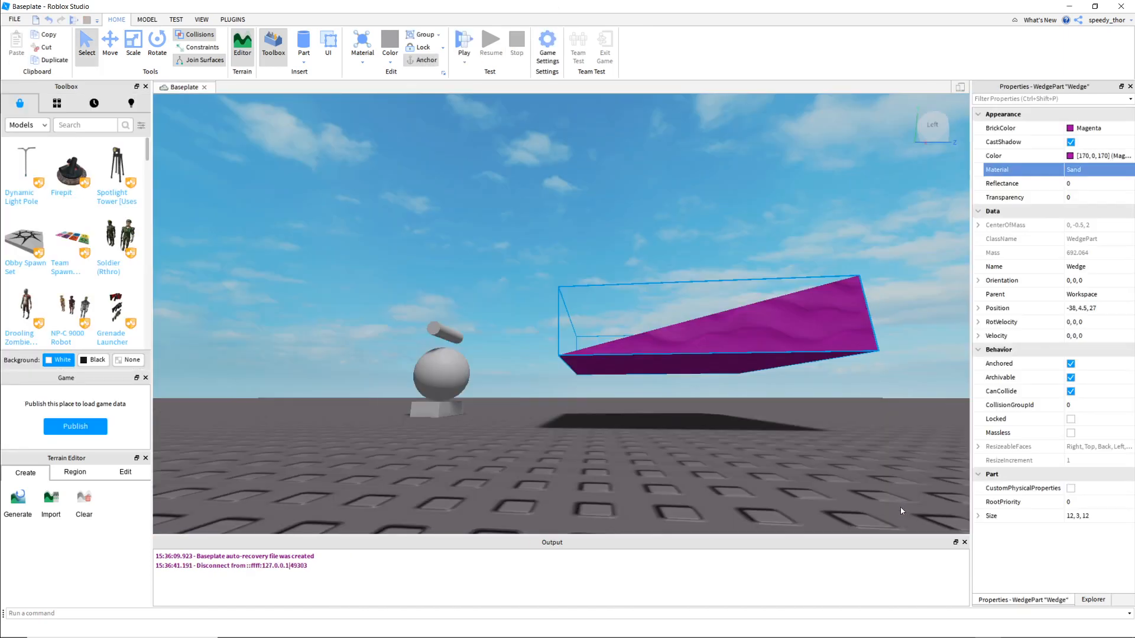
# Show the Explorer and Properties windows and switch between them, ending on the wedge's properties
pyautogui.moveTo(563, 473); pyautogui.dragTo(563, 474, button='right')
pyautogui.press('s')
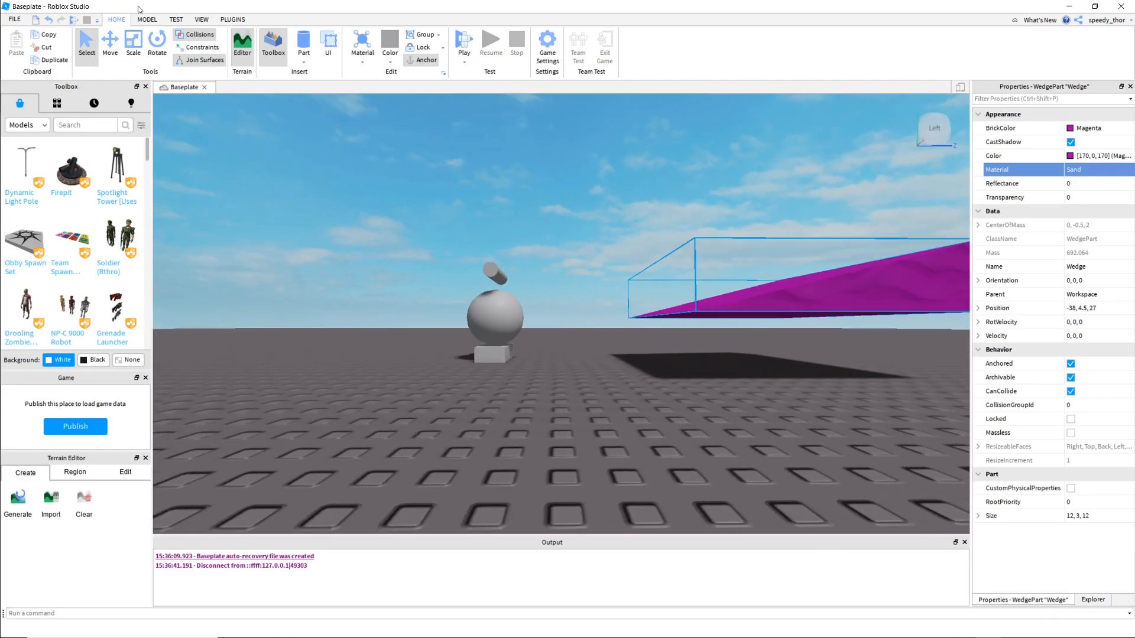
pyautogui.click(201, 20)
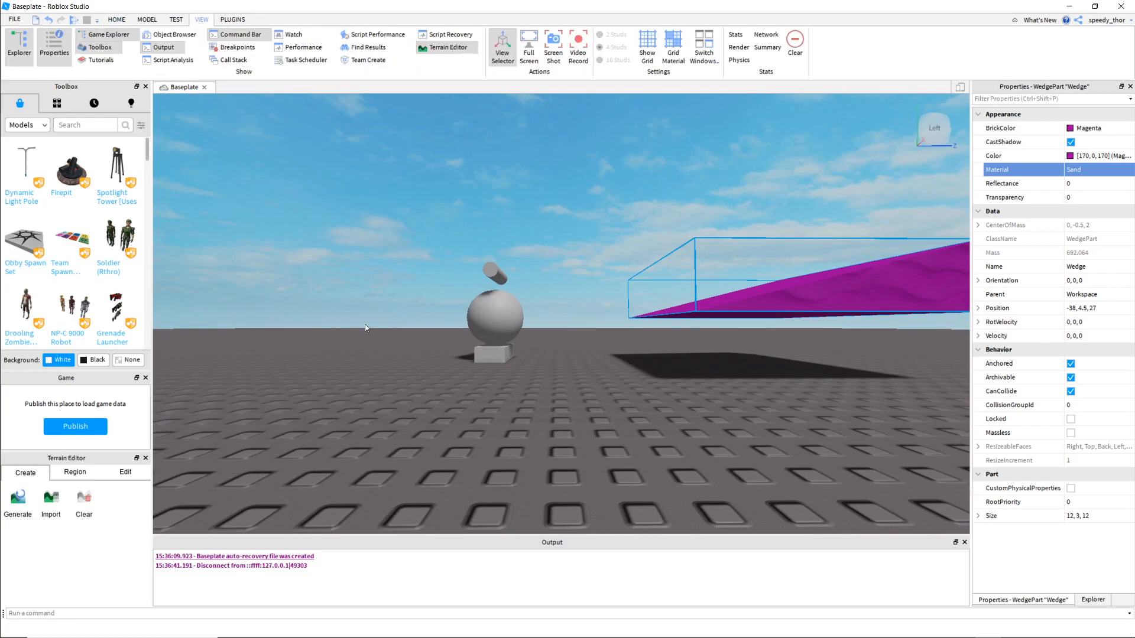
pyautogui.click(32, 55)
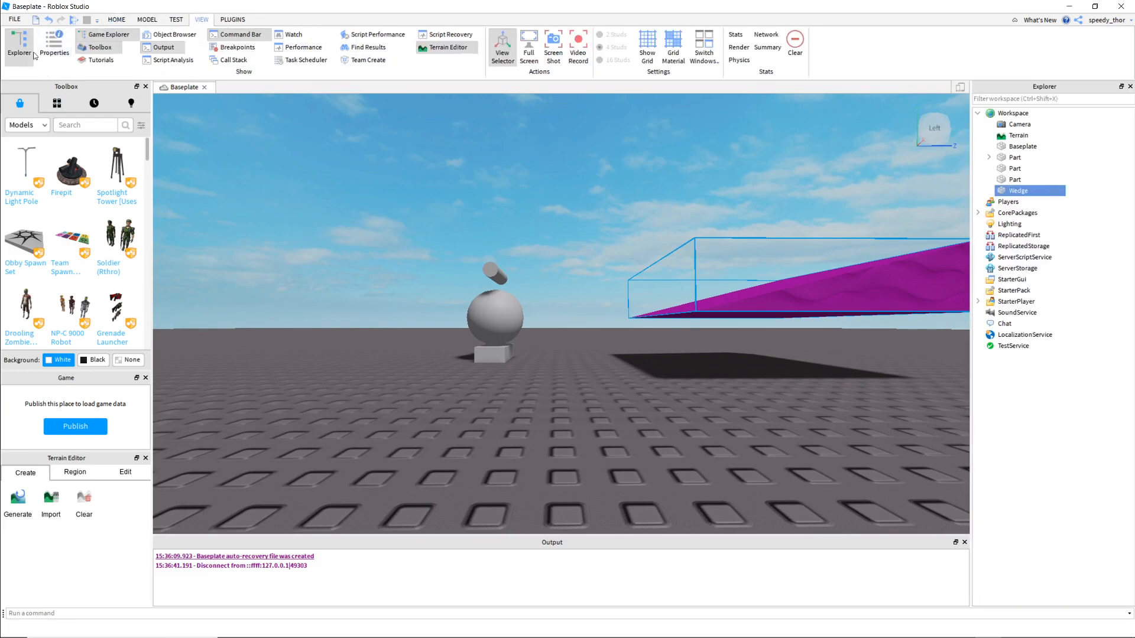
pyautogui.click(55, 47)
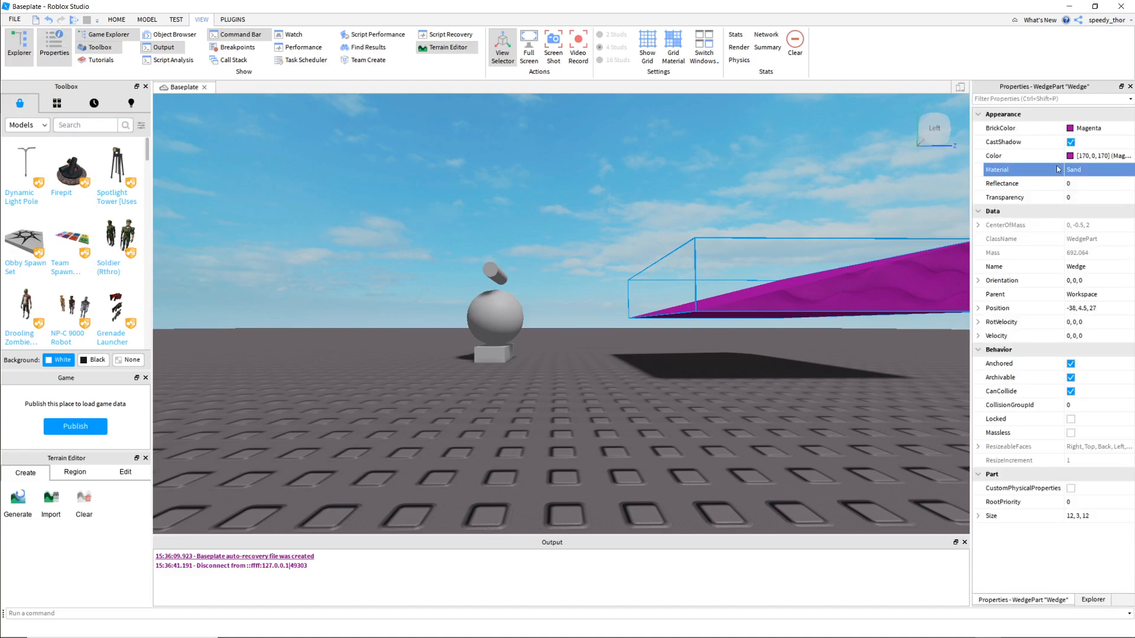
pyautogui.click(1102, 601)
pyautogui.click(1050, 602)
pyautogui.click(1096, 601)
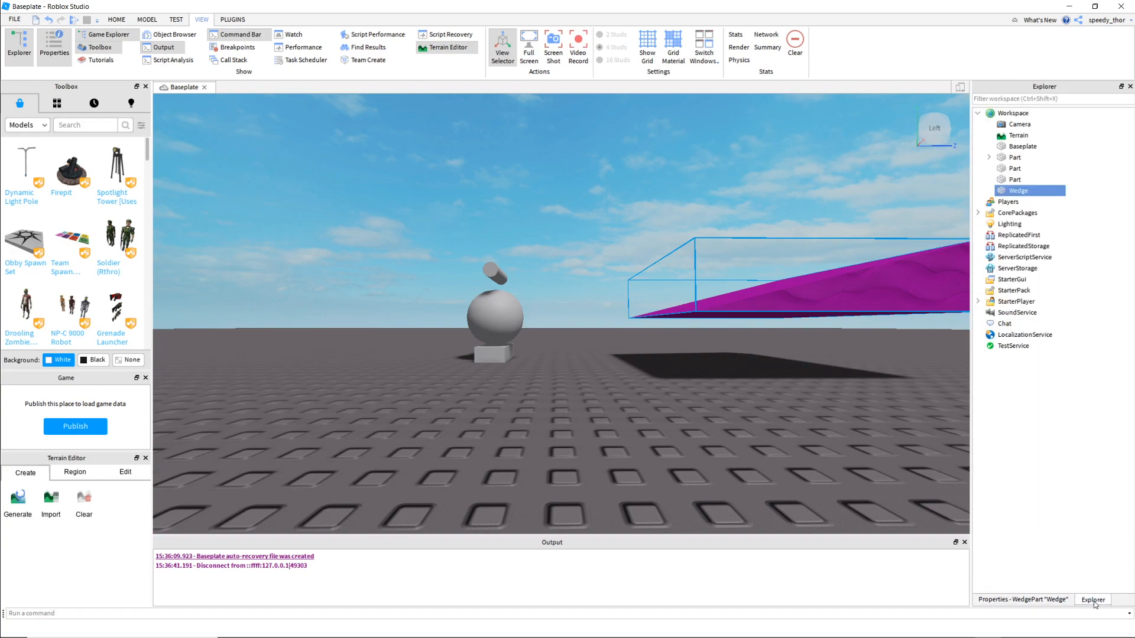
pyautogui.click(994, 603)
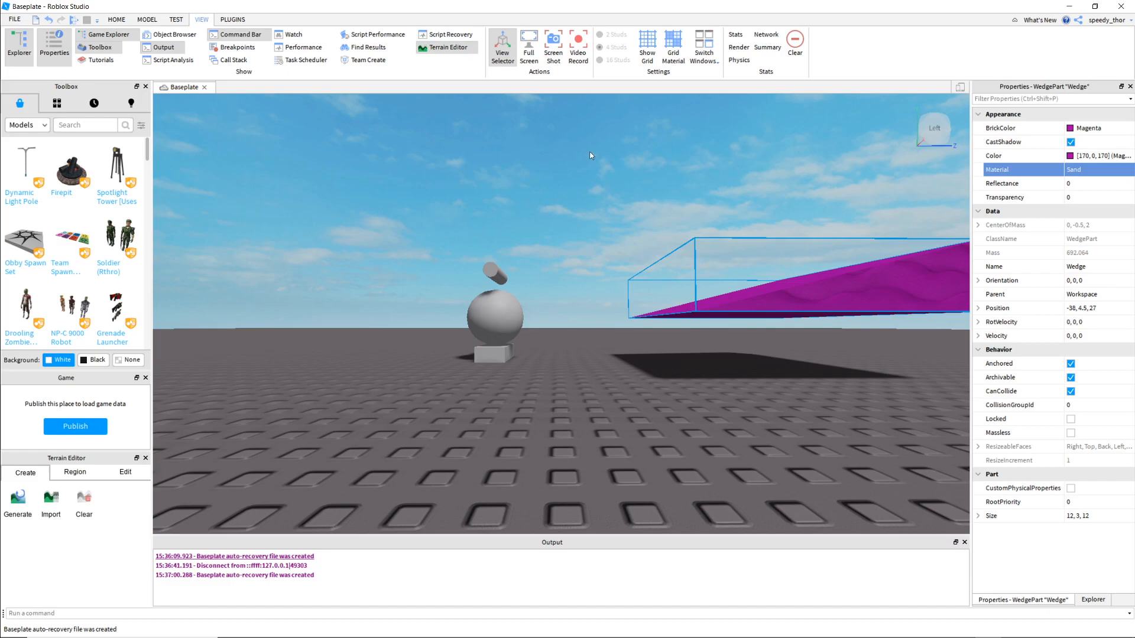
# Delete the wedge, block, sphere and cylinder so that only the baseplate remains
pyautogui.moveTo(623, 374); pyautogui.dragTo(626, 366, button='right')
pyautogui.press('a')
pyautogui.press('s')
pyautogui.press('d')
pyautogui.press('a')
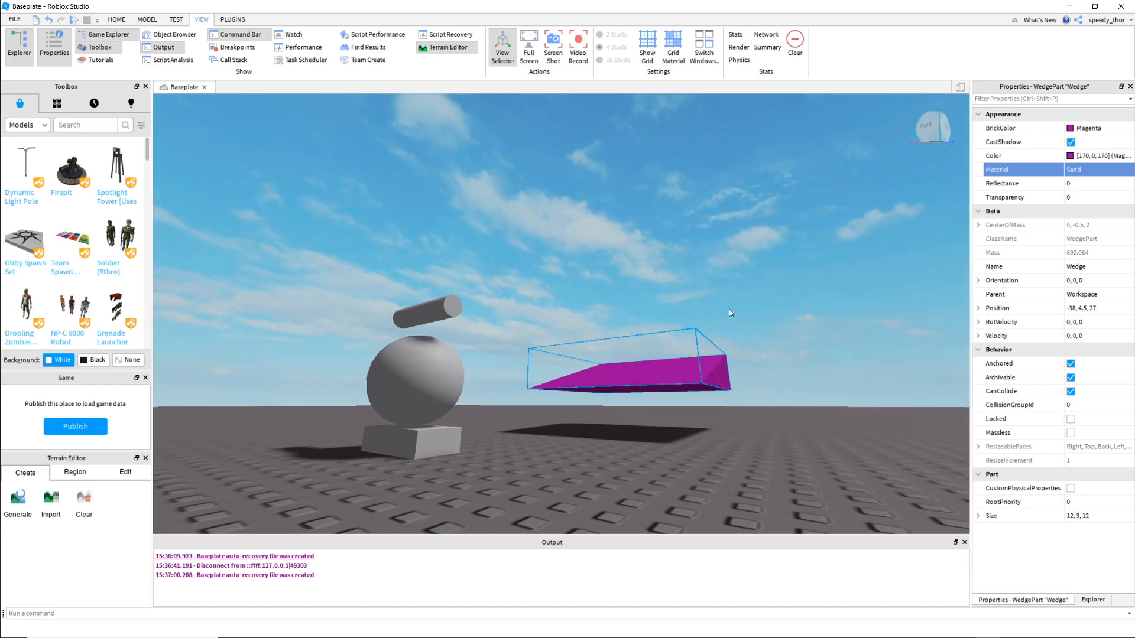
pyautogui.press('Delete')
pyautogui.click(418, 375)
pyautogui.click(428, 441)
pyautogui.press('Delete')
pyautogui.click(435, 395)
pyautogui.press('Delete')
pyautogui.click(443, 315)
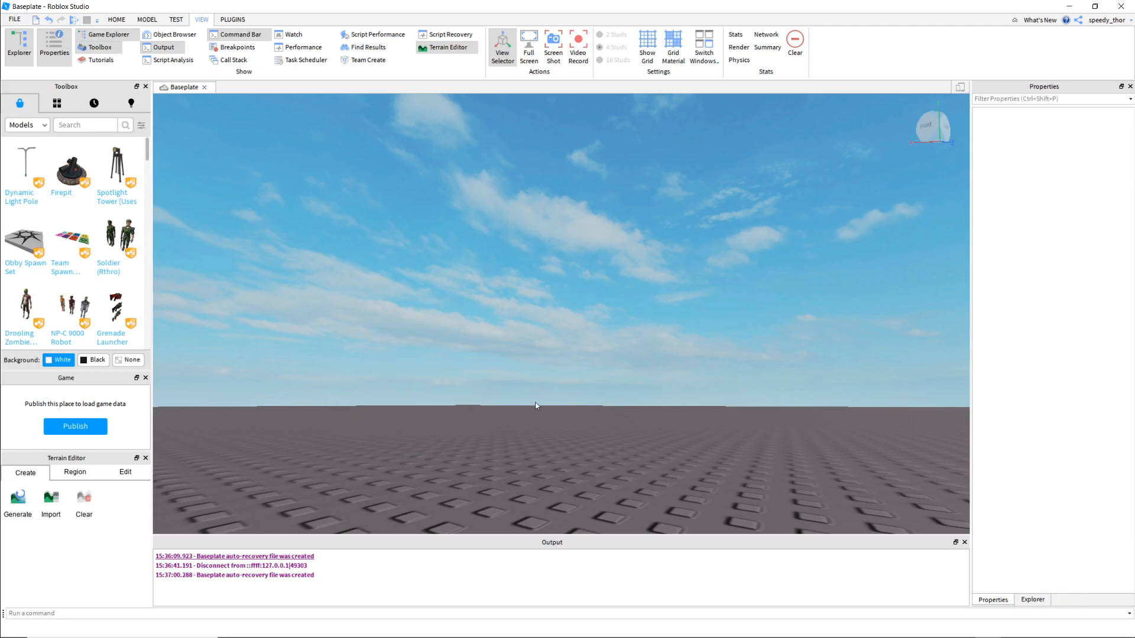
# Search the Toolbox models for "car" and place the white jeep model named "car" on the baseplate
pyautogui.moveTo(526, 283); pyautogui.dragTo(529, 278, button='right')
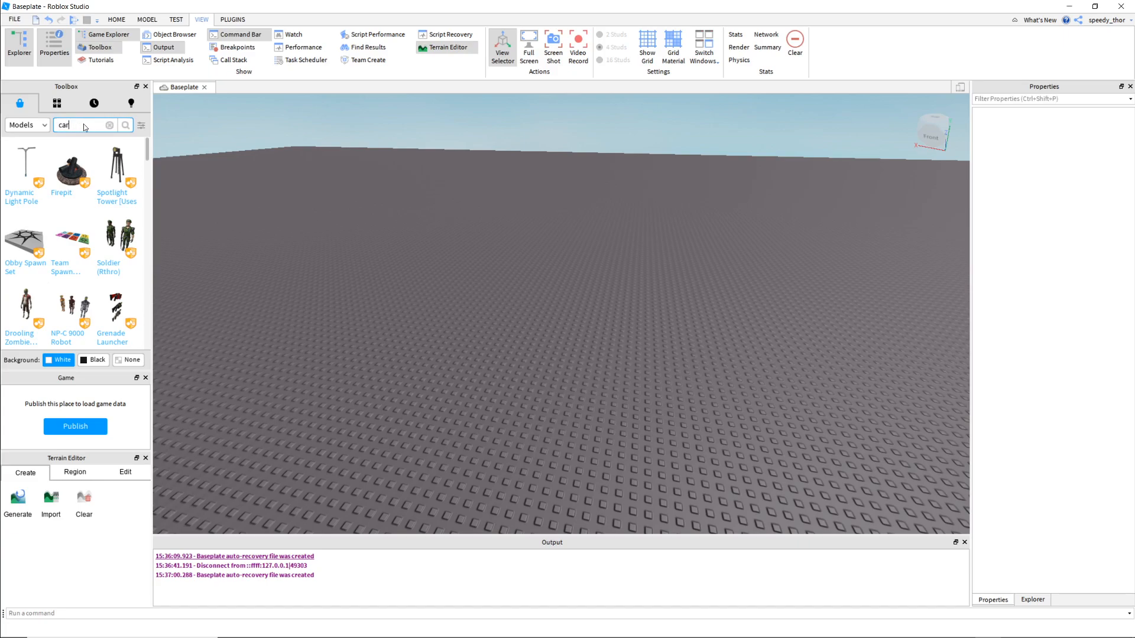
pyautogui.press('Return')
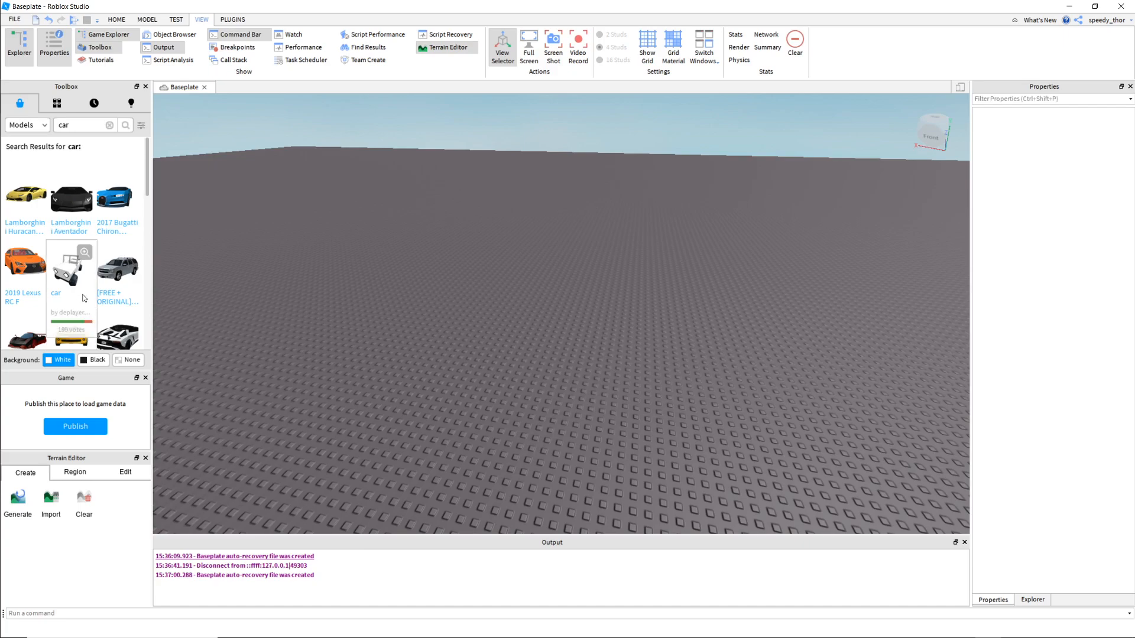
pyautogui.moveTo(96, 271); pyautogui.dragTo(284, 230)
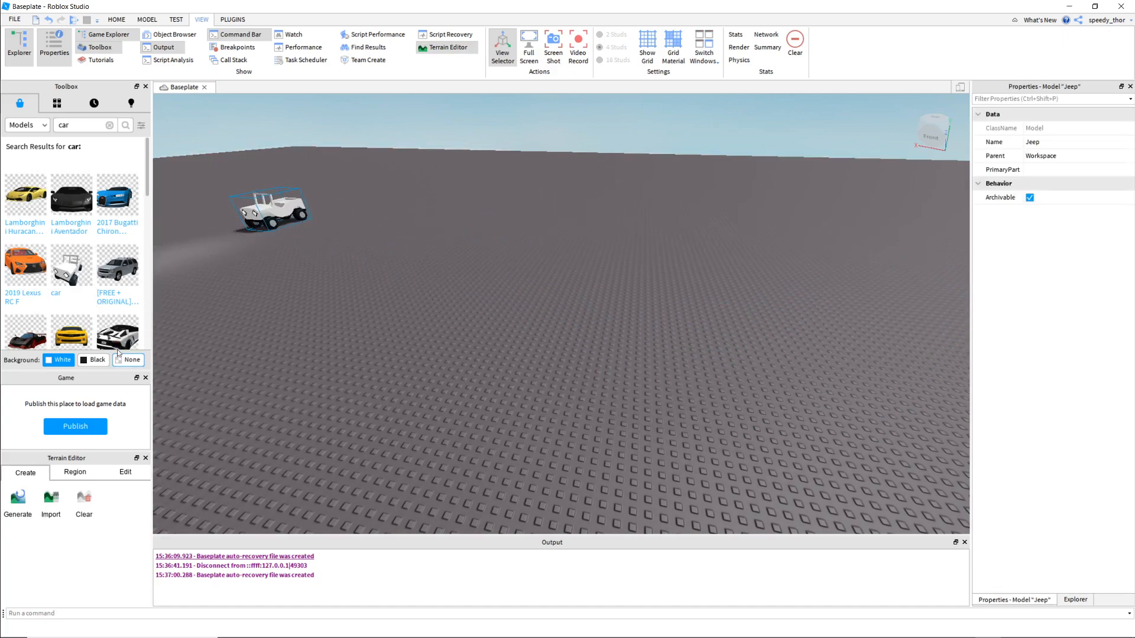
# Insert the 2019 Lexus RC F model on the baseplate and view it from above
pyautogui.click(28, 269)
pyautogui.moveTo(520, 355); pyautogui.dragTo(329, 389)
pyautogui.press('a')
pyautogui.press('d')
pyautogui.moveTo(577, 341); pyautogui.dragTo(579, 341, button='right')
pyautogui.press('w')
pyautogui.moveTo(390, 396); pyautogui.dragTo(390, 398, button='right')
pyautogui.press('d')
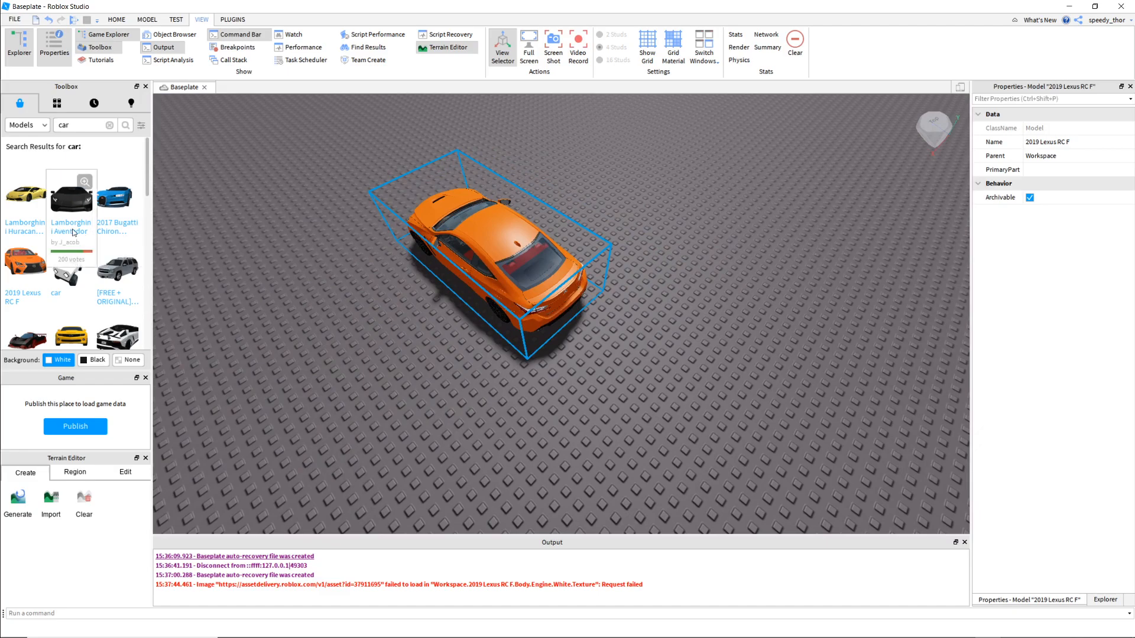
# Add the BMW i8, SV Roadster and MONSTER SUPER CAR models from the Toolbox results, spaced apart on the baseplate
pyautogui.scroll(-3, 73, 233)
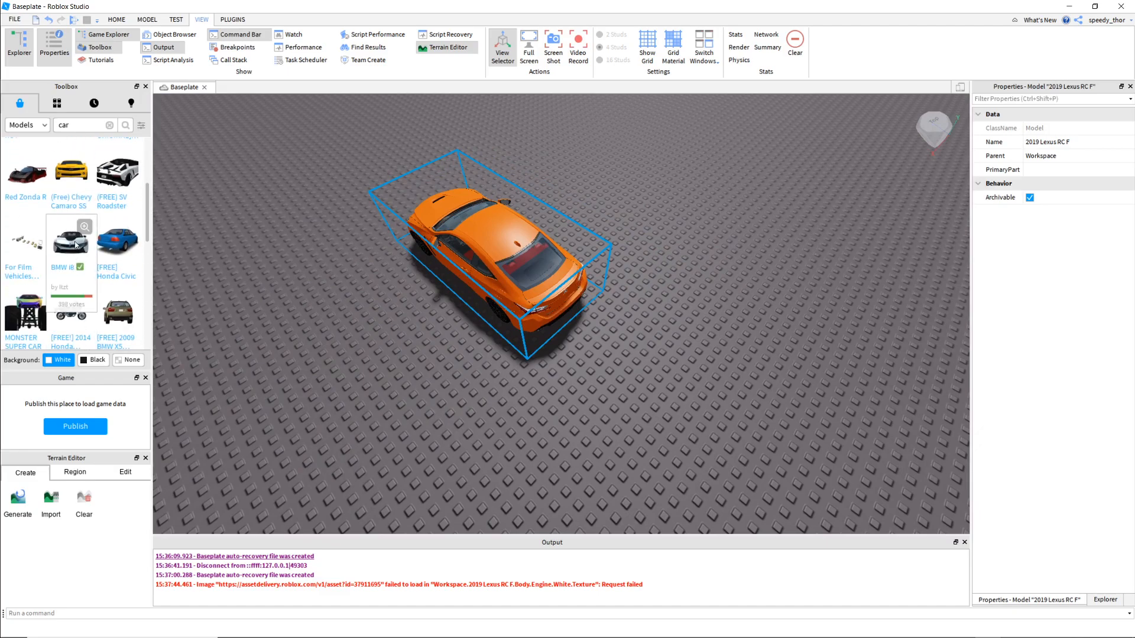
pyautogui.moveTo(228, 270); pyautogui.dragTo(329, 261)
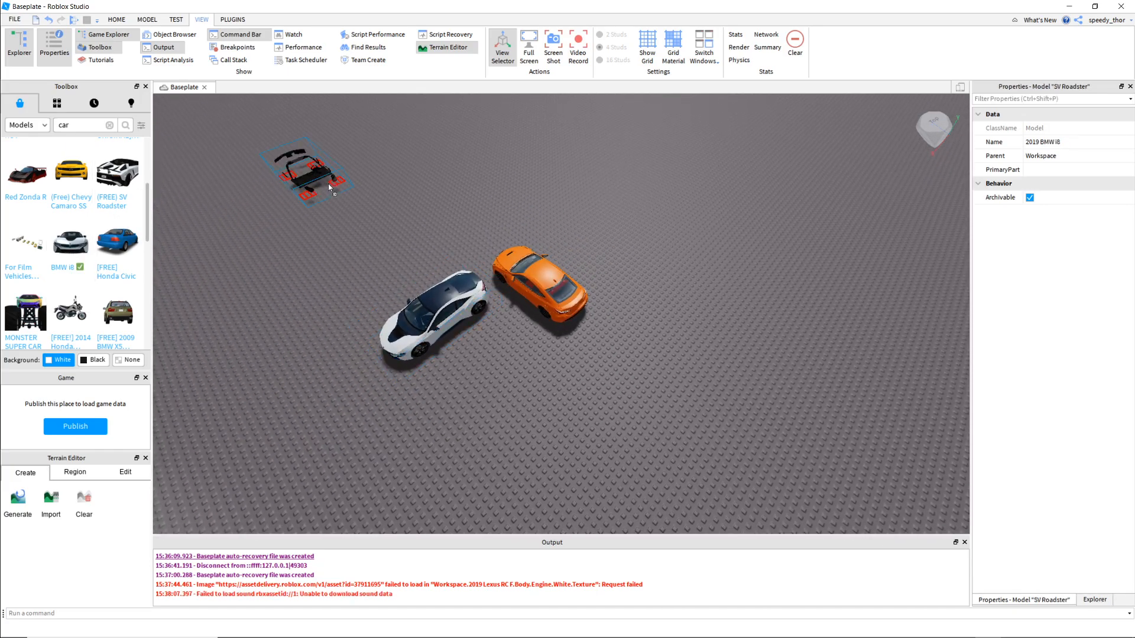
pyautogui.press('s')
pyautogui.moveTo(35, 294); pyautogui.dragTo(697, 321)
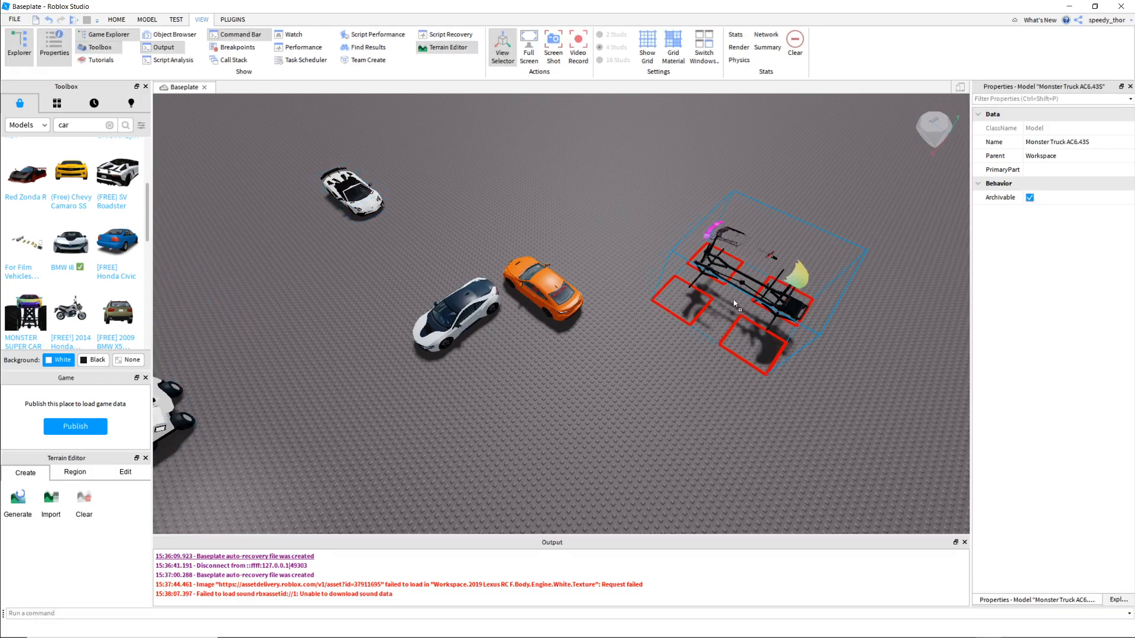
# Insert the free 2014 Honda motorcycle model on the open baseplate area in front of the cars
pyautogui.moveTo(554, 453); pyautogui.dragTo(554, 454, button='right')
pyautogui.press('s')
pyautogui.press('d')
pyautogui.press('w')
pyautogui.press('d')
pyautogui.press('s')
pyautogui.press('w')
pyautogui.press('a')
pyautogui.scroll(-4, 77, 176)
pyautogui.moveTo(163, 235); pyautogui.dragTo(793, 266)
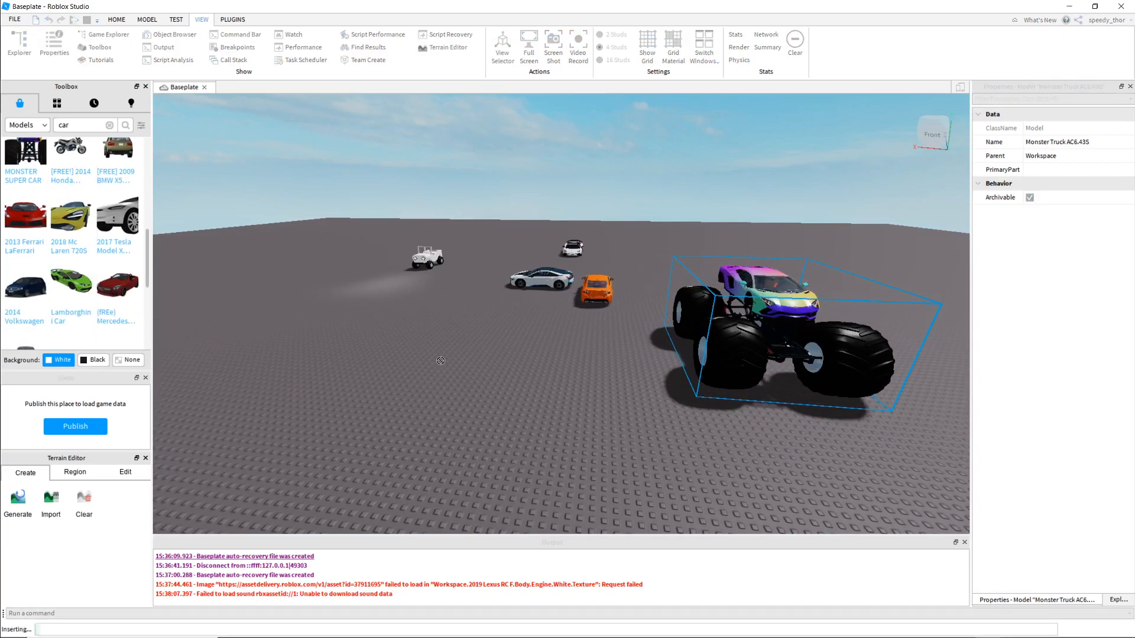
pyautogui.moveTo(527, 425); pyautogui.dragTo(456, 407)
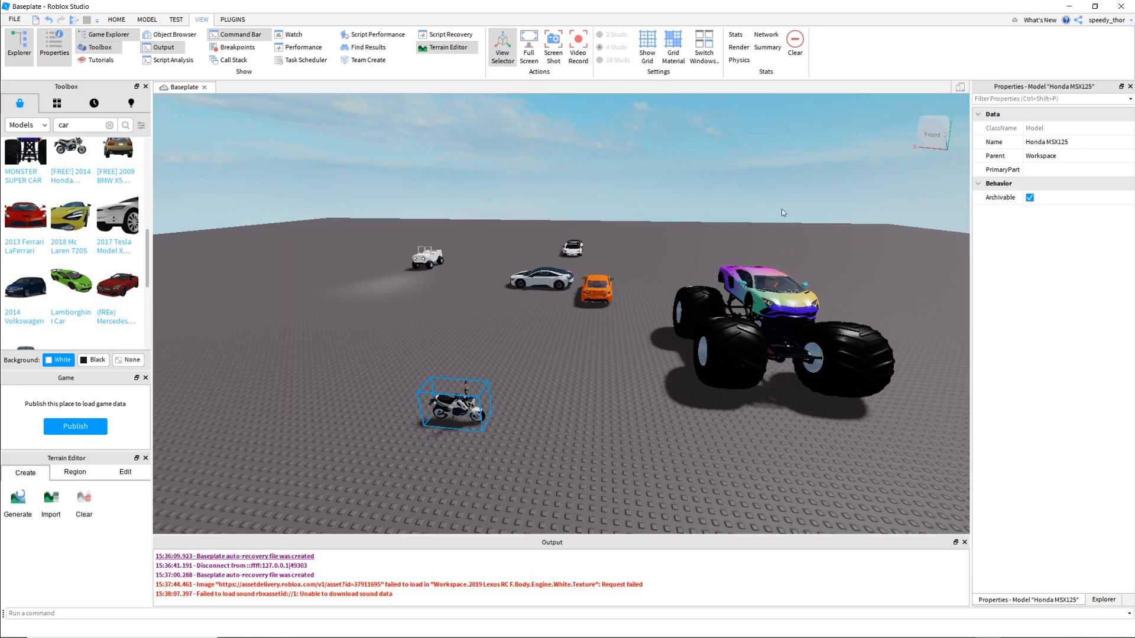
# Start a play test and walk the character onto the Honda motorcycle to mount it
pyautogui.press('F5')
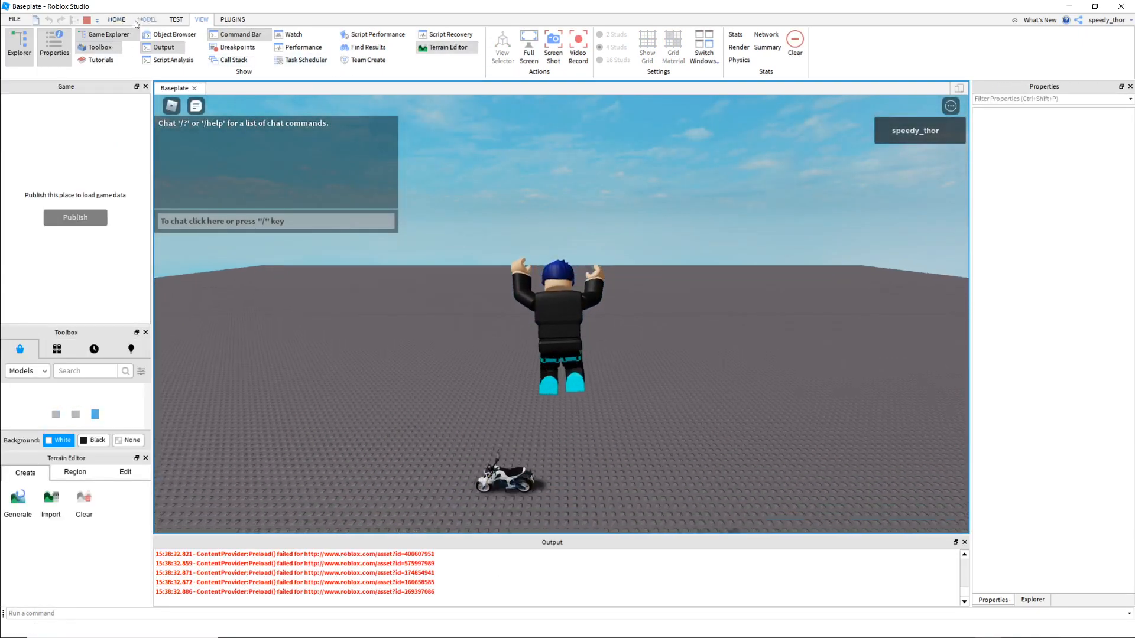
pyautogui.click(146, 20)
pyautogui.click(116, 20)
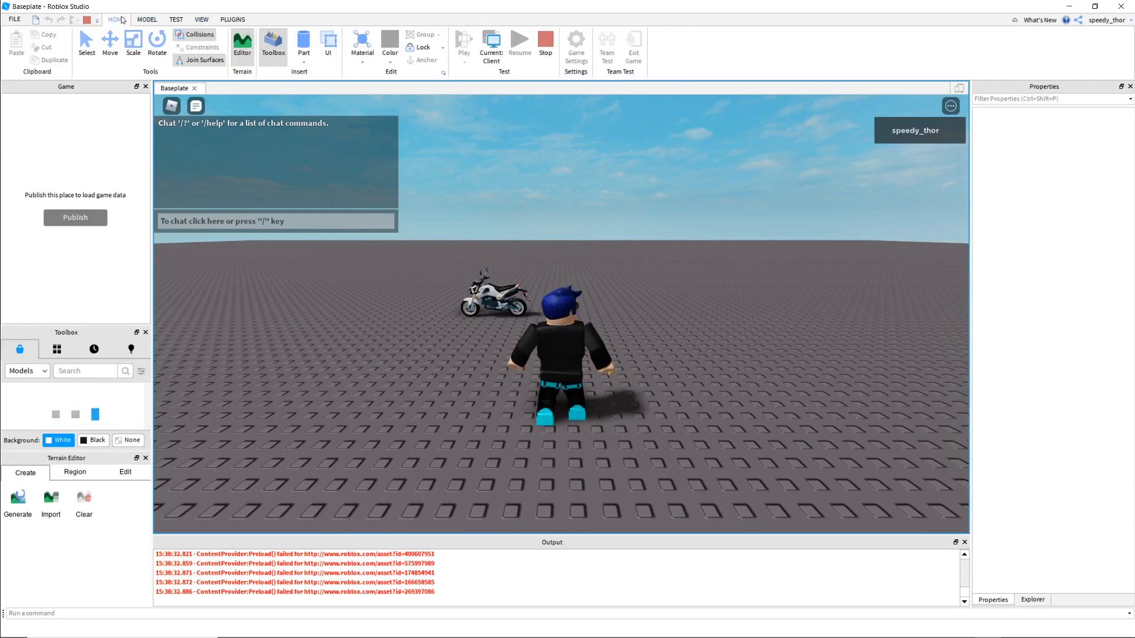
pyautogui.press('w')
pyautogui.moveTo(418, 384); pyautogui.dragTo(417, 384, button='right')
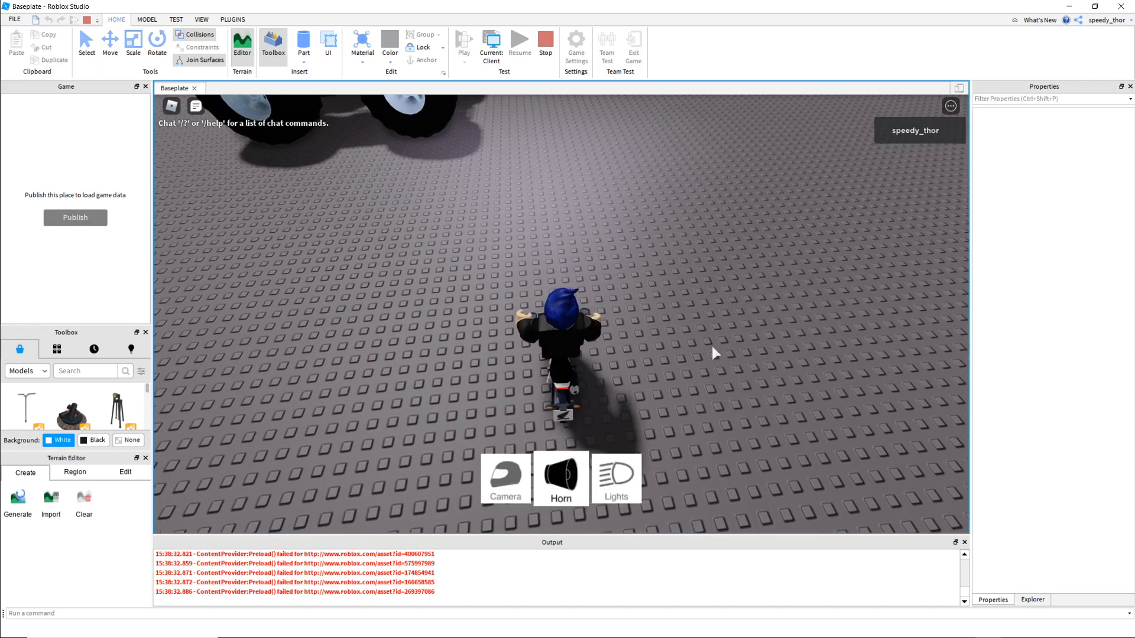
# Try out the motorcycle's horn, lights and camera functions while seated on it
pyautogui.click(587, 465)
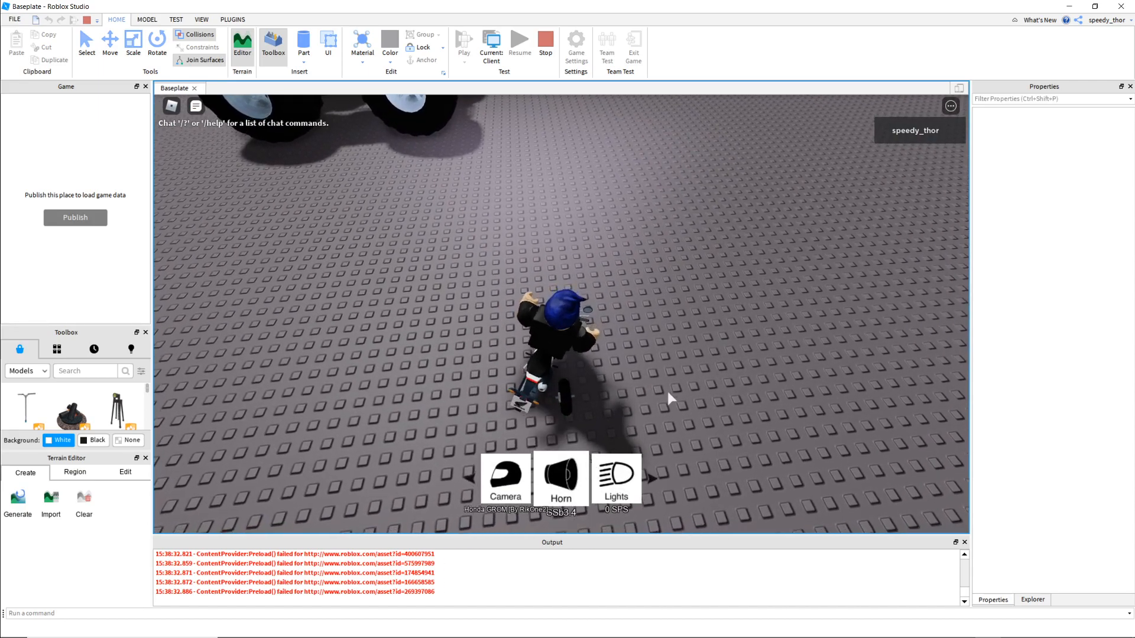
pyautogui.moveTo(705, 375); pyautogui.dragTo(707, 378, button='right')
pyautogui.moveTo(725, 427); pyautogui.dragTo(726, 426, button='right')
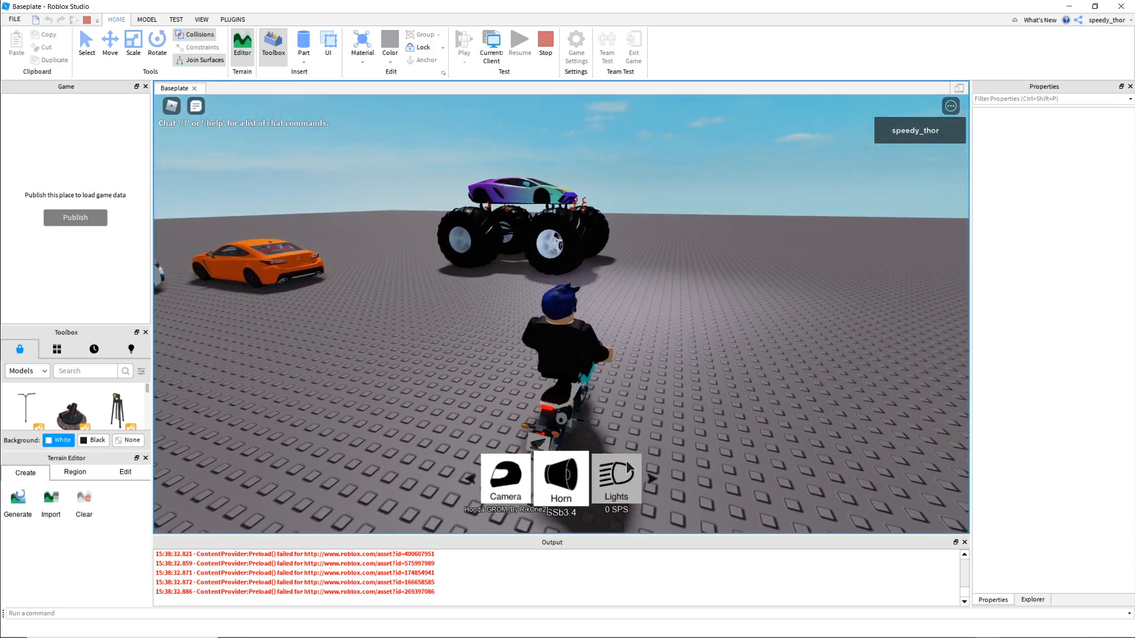
pyautogui.click(510, 489)
pyautogui.click(562, 486)
pyautogui.click(616, 482)
pyautogui.click(614, 483)
pyautogui.click(615, 483)
pyautogui.click(493, 493)
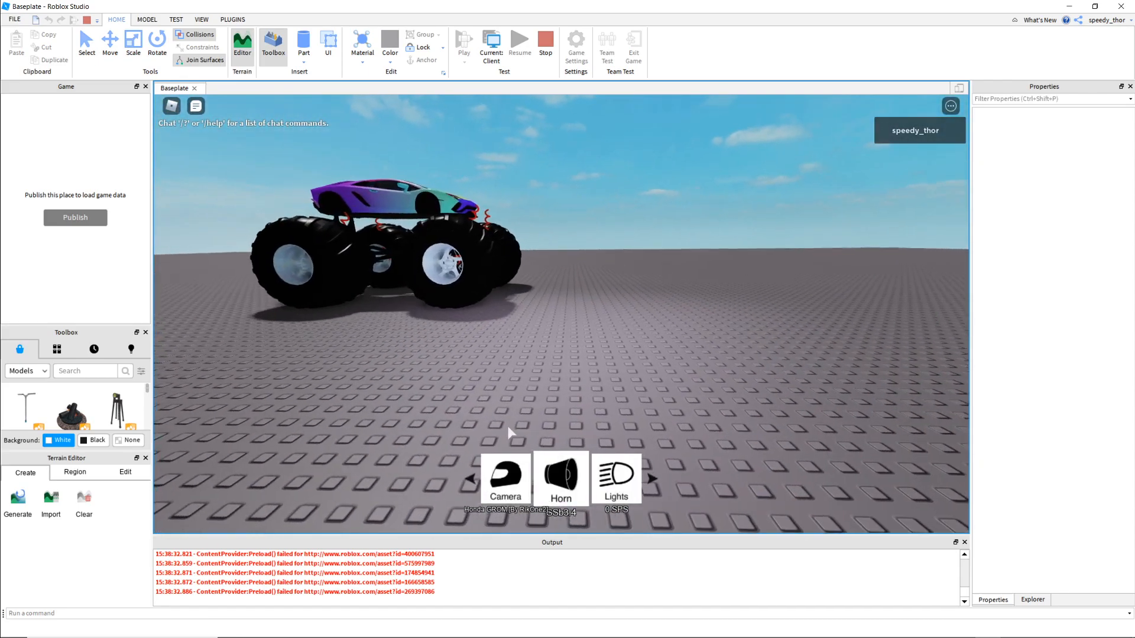
# Get off the motorcycle and view the character standing beside it from farther back
pyautogui.press('space')
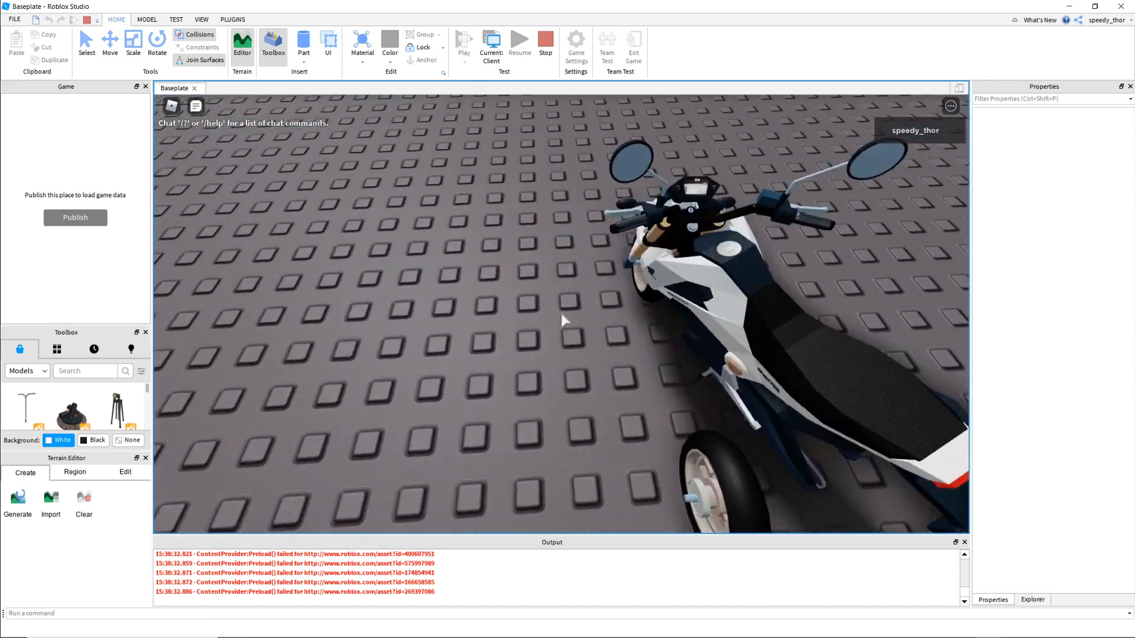
pyautogui.press('s')
pyautogui.scroll(-5, 560, 310)
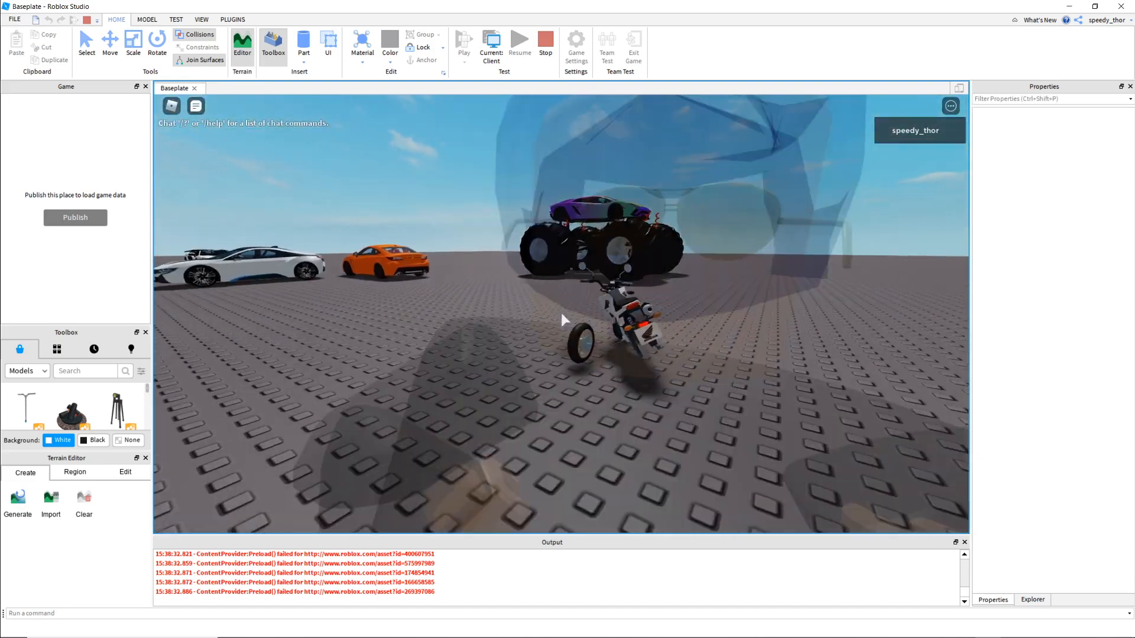
pyautogui.press('d')
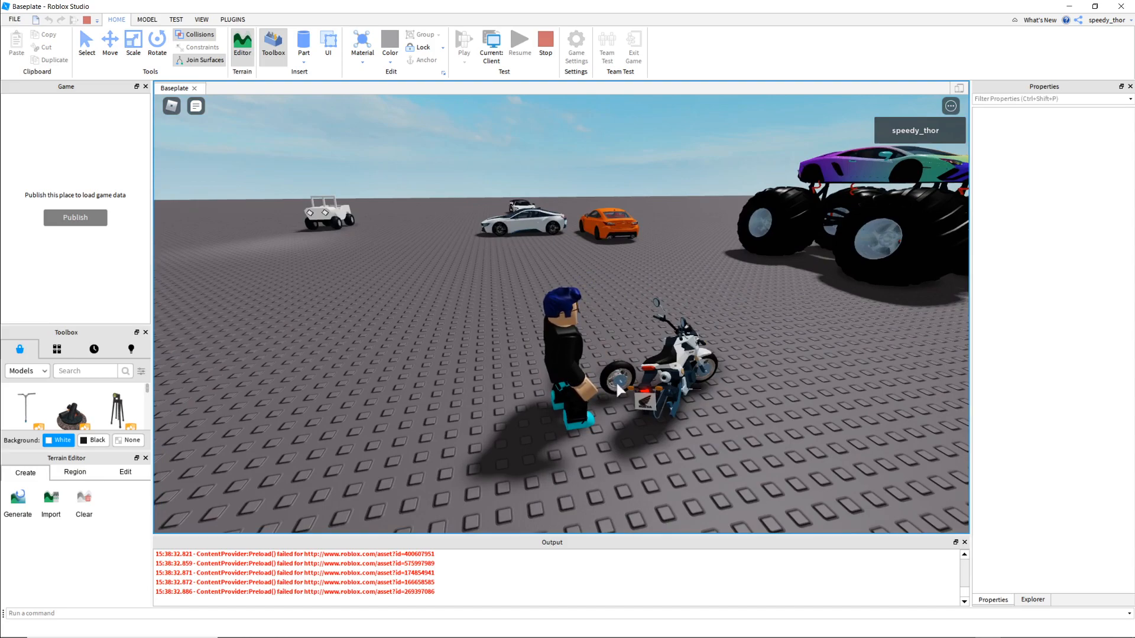
# Walk the character to the orange Lexus, get in, and look through its controls list before closing it
pyautogui.press('w')
pyautogui.moveTo(678, 275); pyautogui.dragTo(680, 277, button='right')
pyautogui.press('w')
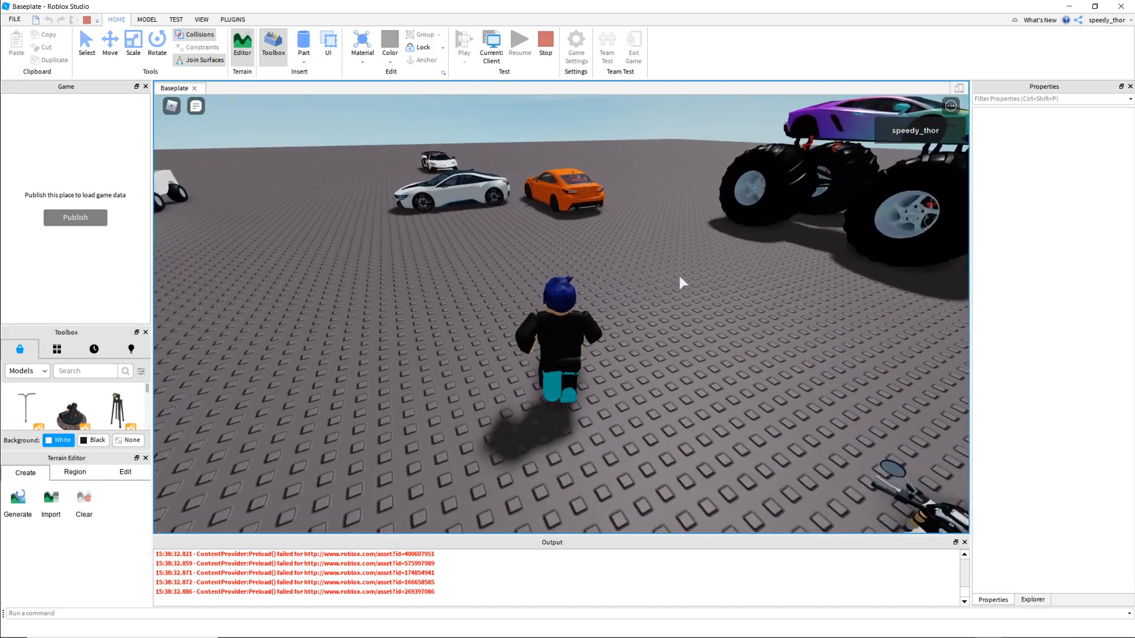
pyautogui.moveTo(625, 304); pyautogui.dragTo(623, 301, button='right')
pyautogui.press('d')
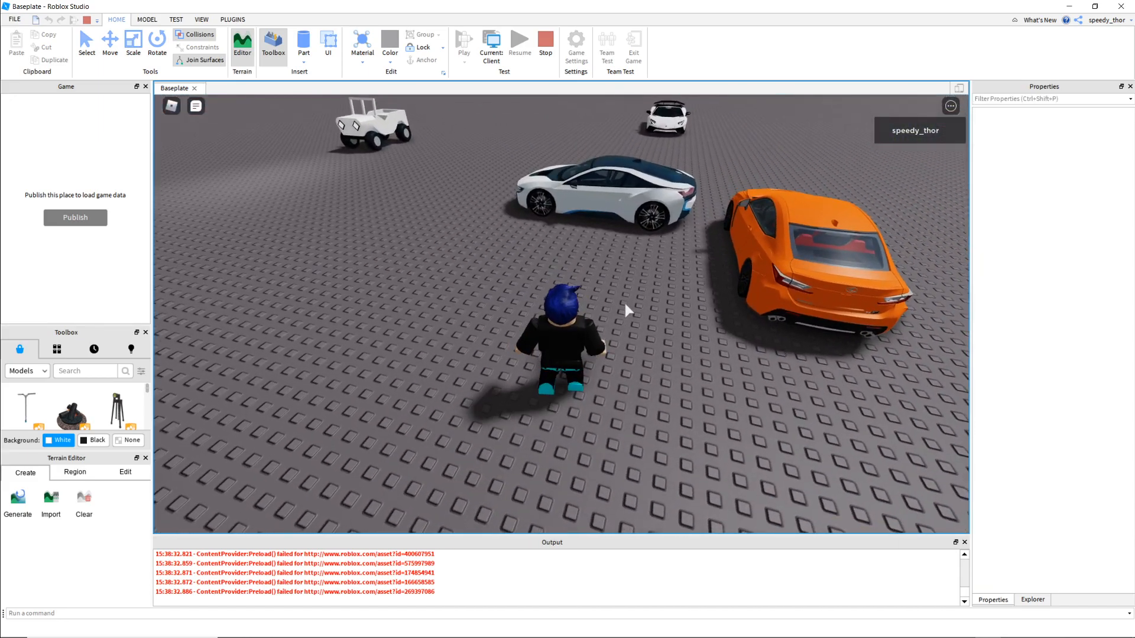
pyautogui.press('w')
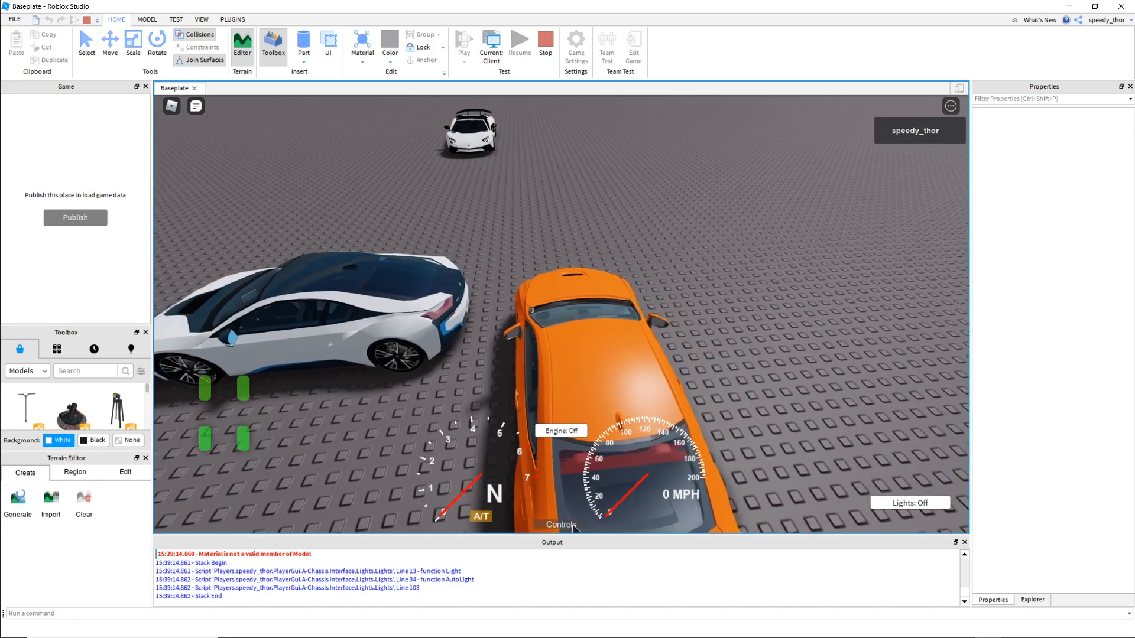
pyautogui.click(561, 525)
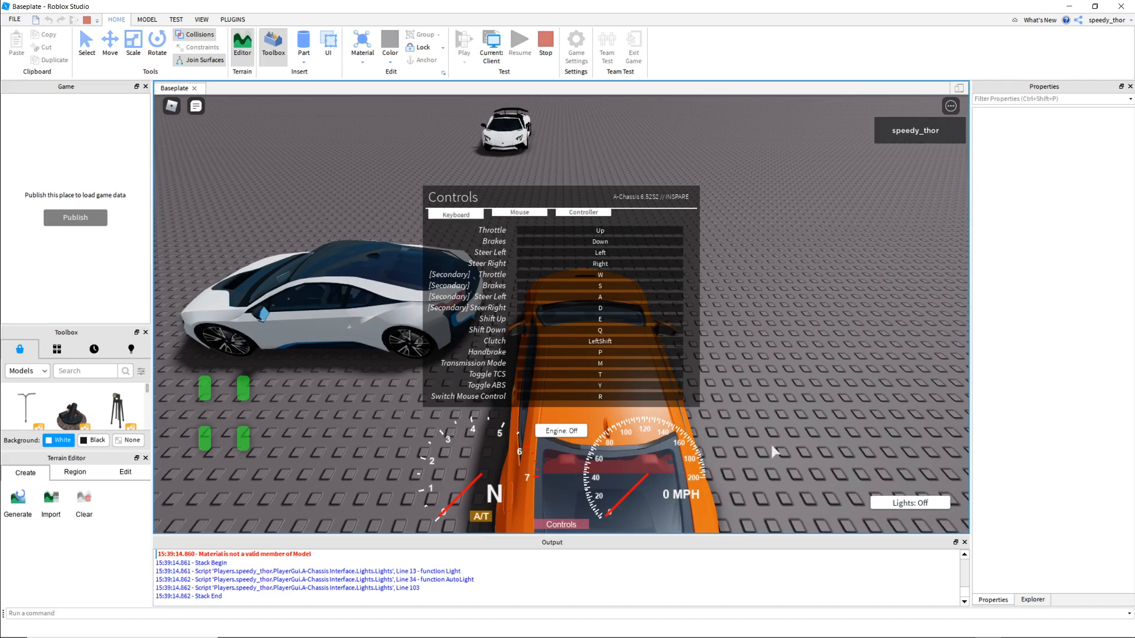
pyautogui.click(581, 528)
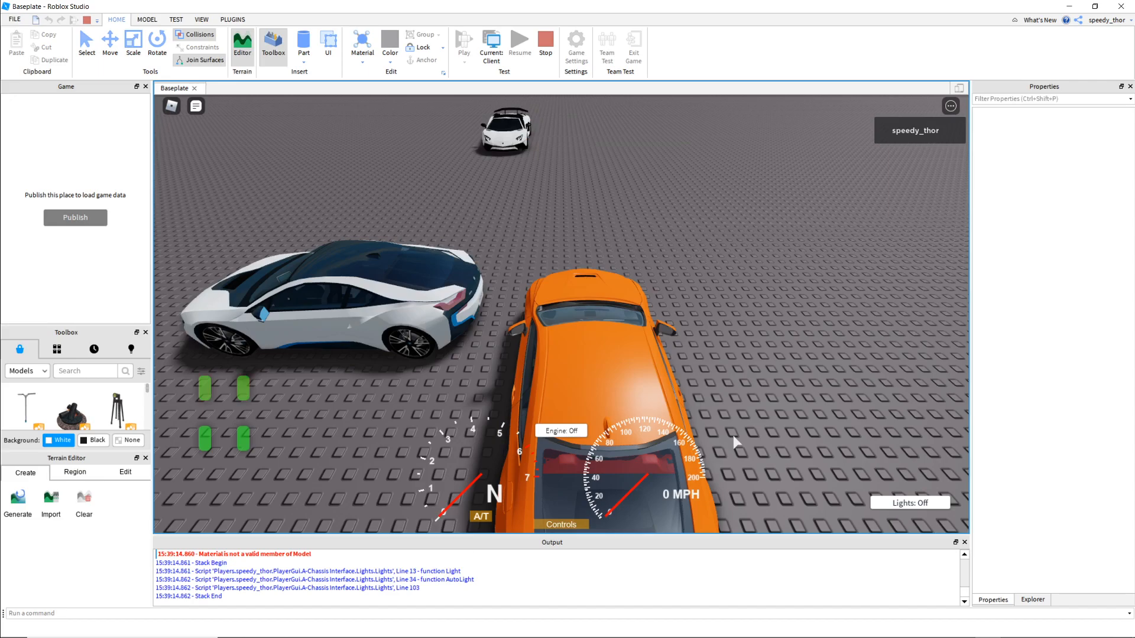
# Leave the Lexus for the white BMW i8, then review and close its keyboard controls list
pyautogui.moveTo(545, 377); pyautogui.dragTo(544, 377, button='right')
pyautogui.press('space')
pyautogui.press('s')
pyautogui.press('w')
pyautogui.moveTo(653, 430); pyautogui.dragTo(653, 431, button='right')
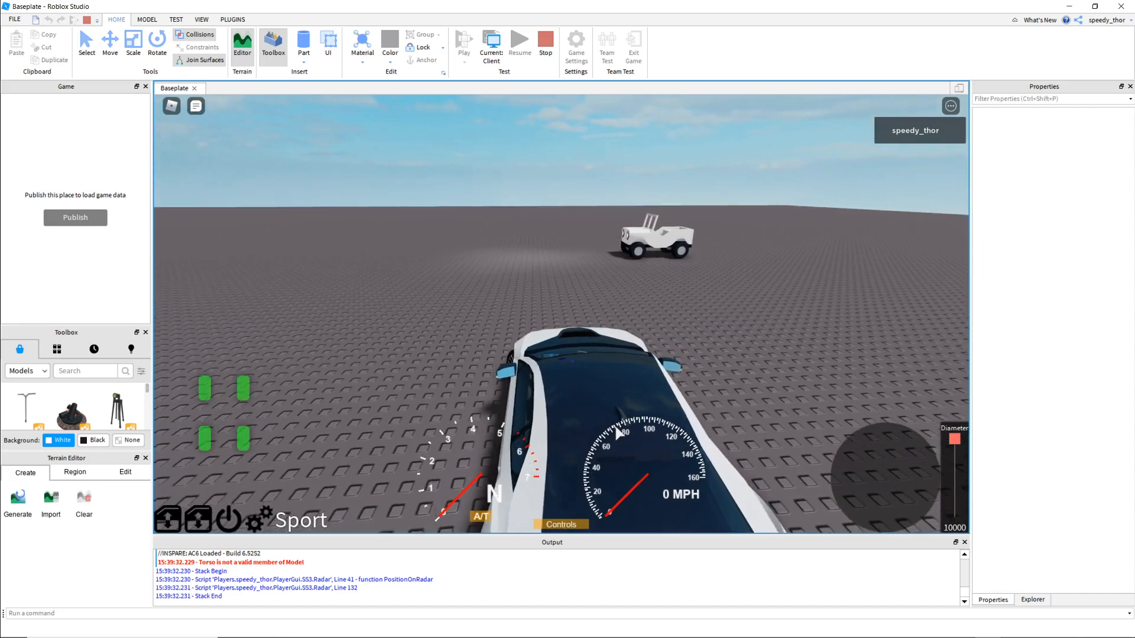
pyautogui.click(582, 524)
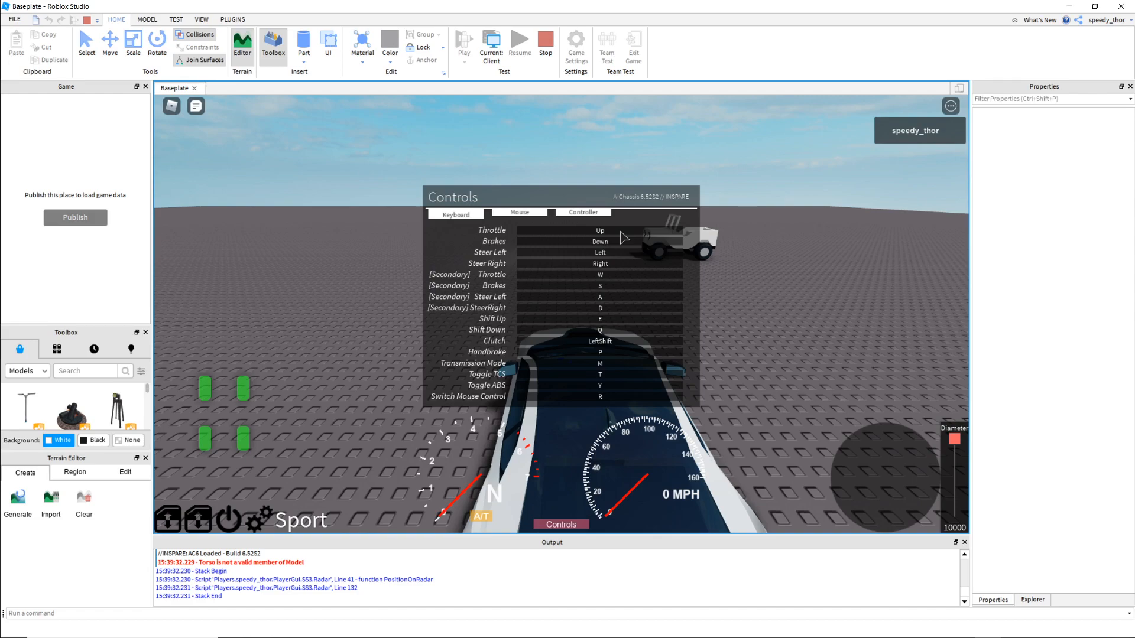
pyautogui.click(552, 523)
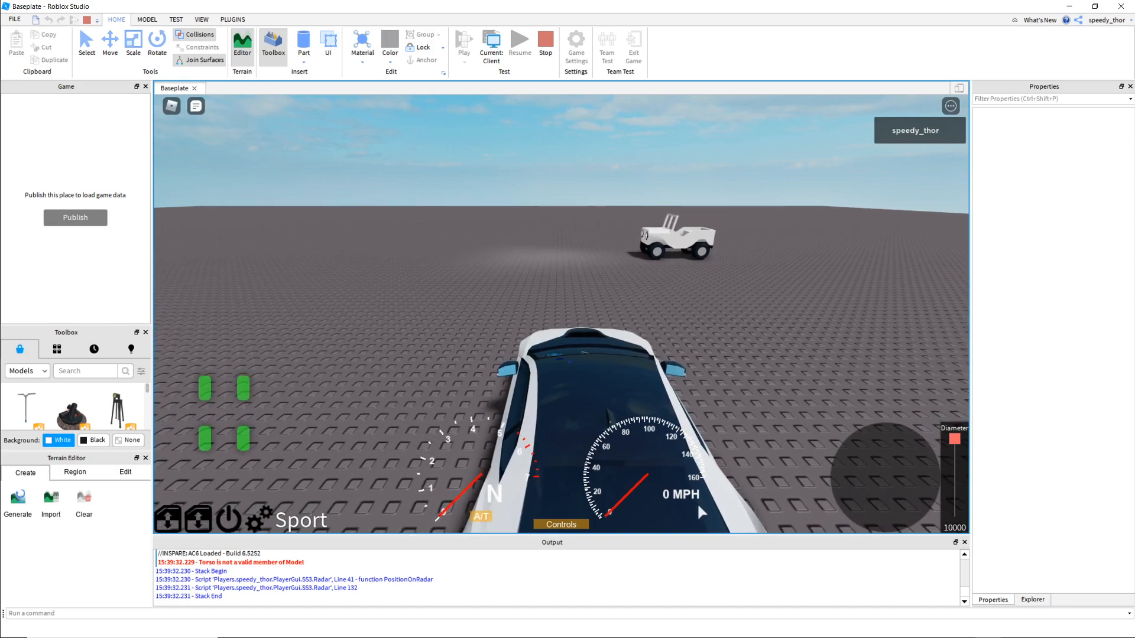
# Jump out of the BMW i8 and walk to the white jeep to sit in its driver's seat
pyautogui.press('space')
pyautogui.press('a')
pyautogui.moveTo(743, 359); pyautogui.dragTo(744, 362, button='right')
pyautogui.press('w')
pyautogui.press('space')
pyautogui.press('w')
pyautogui.press('space')
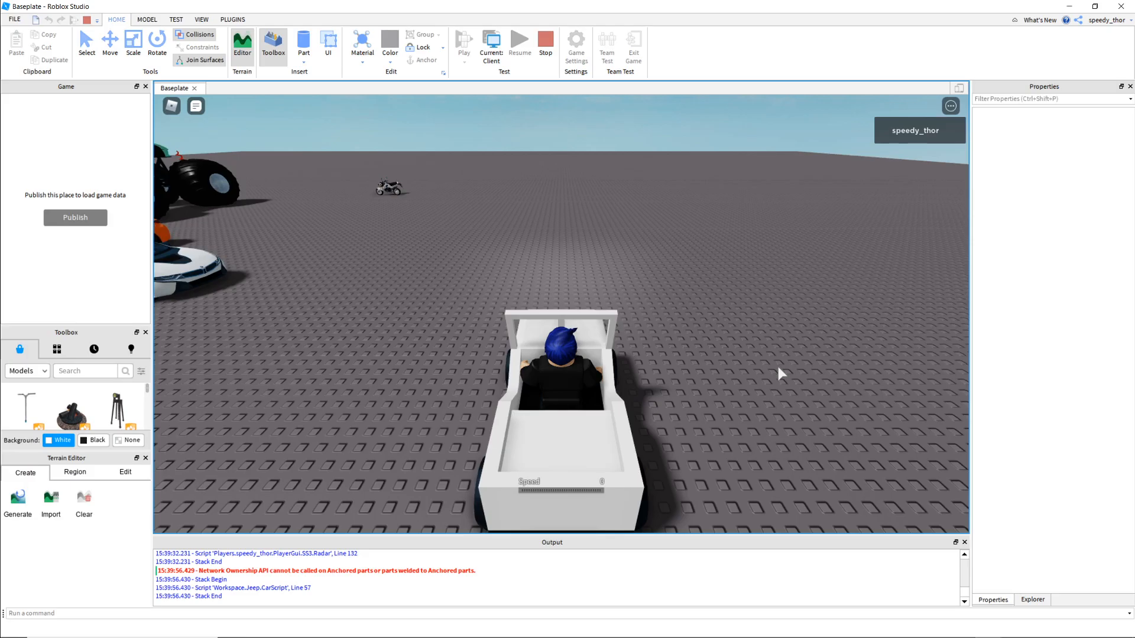
# Leave the jeep to try the white SV Roadster, lower the sound volume, and get out again
pyautogui.press('space')
pyautogui.press('w')
pyautogui.moveTo(844, 320); pyautogui.dragTo(844, 326, button='right')
pyautogui.press('space')
pyautogui.press('w')
pyautogui.press('w')
pyautogui.moveTo(786, 314); pyautogui.dragTo(821, 298, button='right')
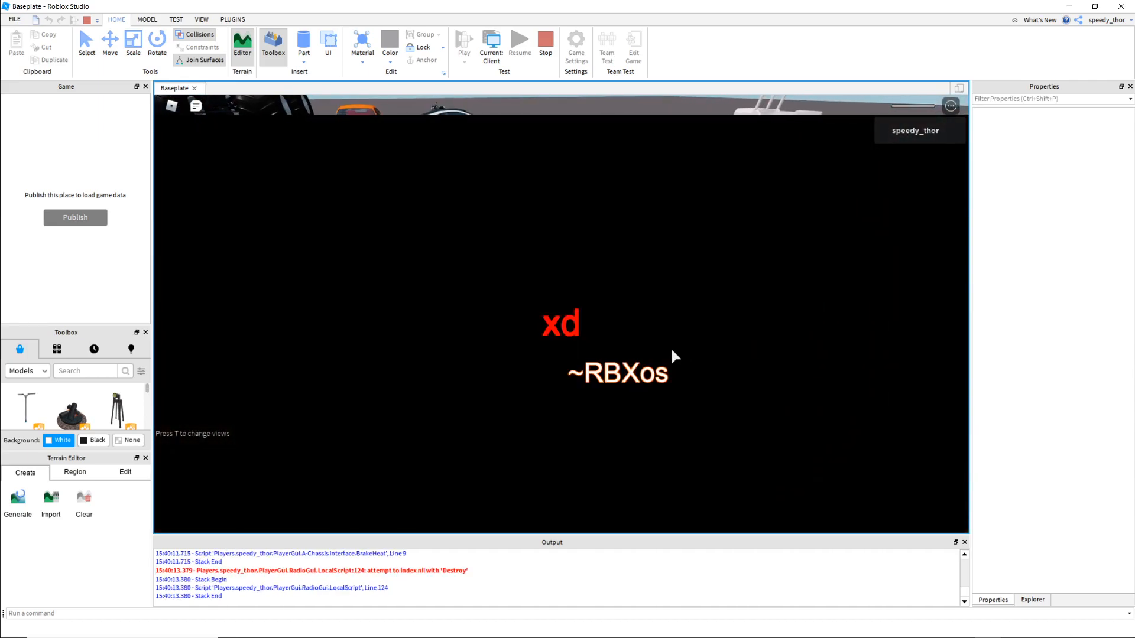
pyautogui.press('XF86AudioLowerVolume')
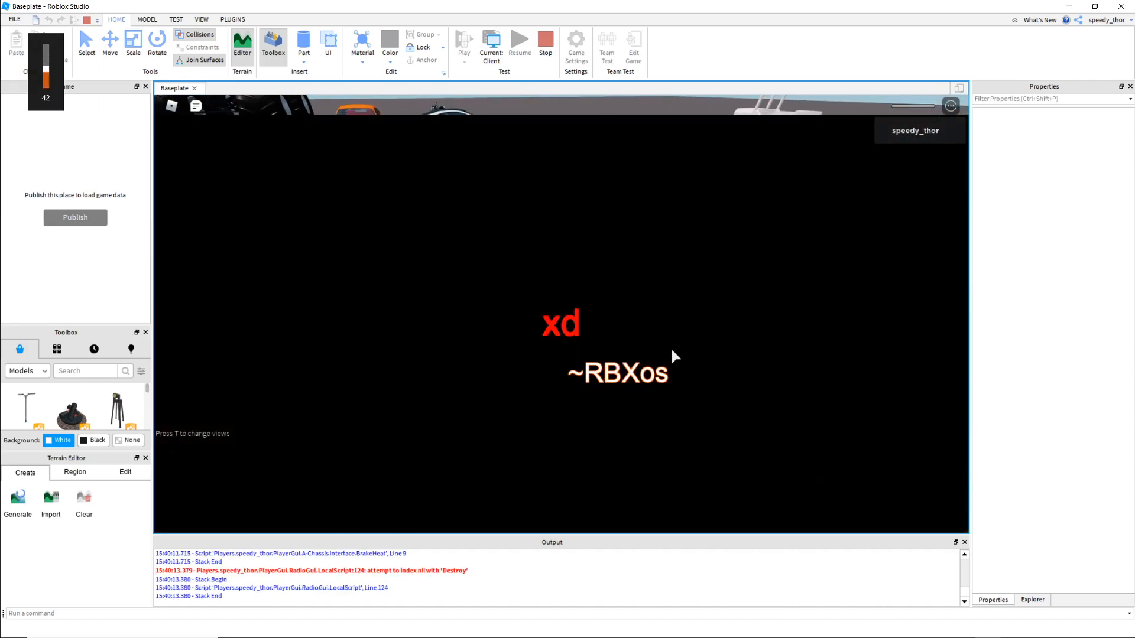
pyautogui.press('space')
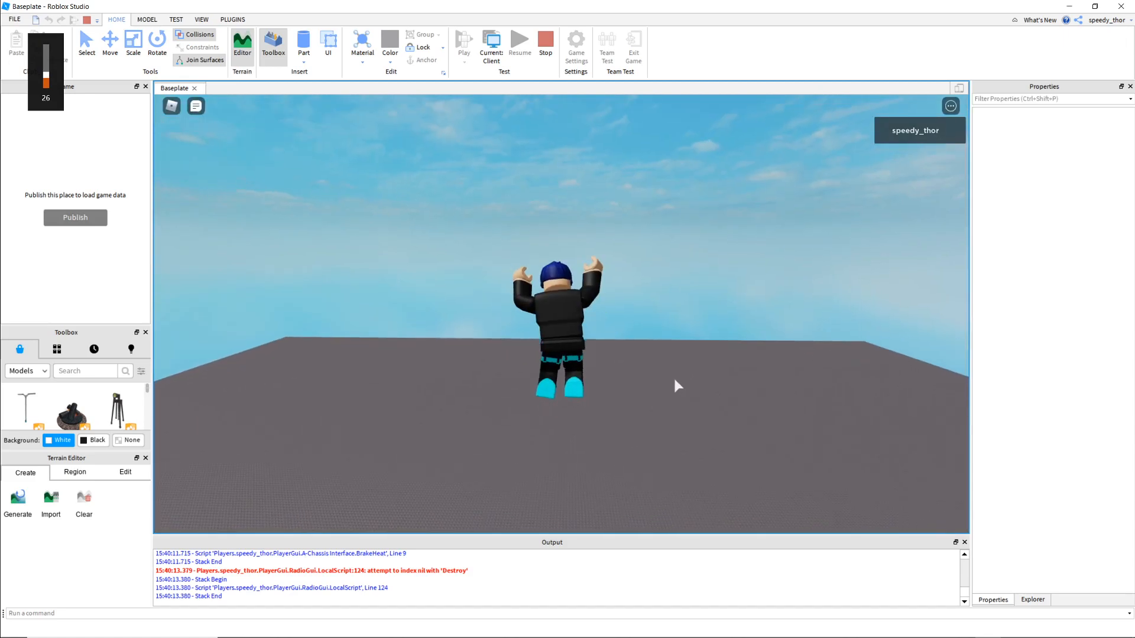
# Run to the rainbow monster truck, jump up to its seat to try it, and stop the play test
pyautogui.moveTo(667, 415); pyautogui.dragTo(616, 403, button='right')
pyautogui.press('w')
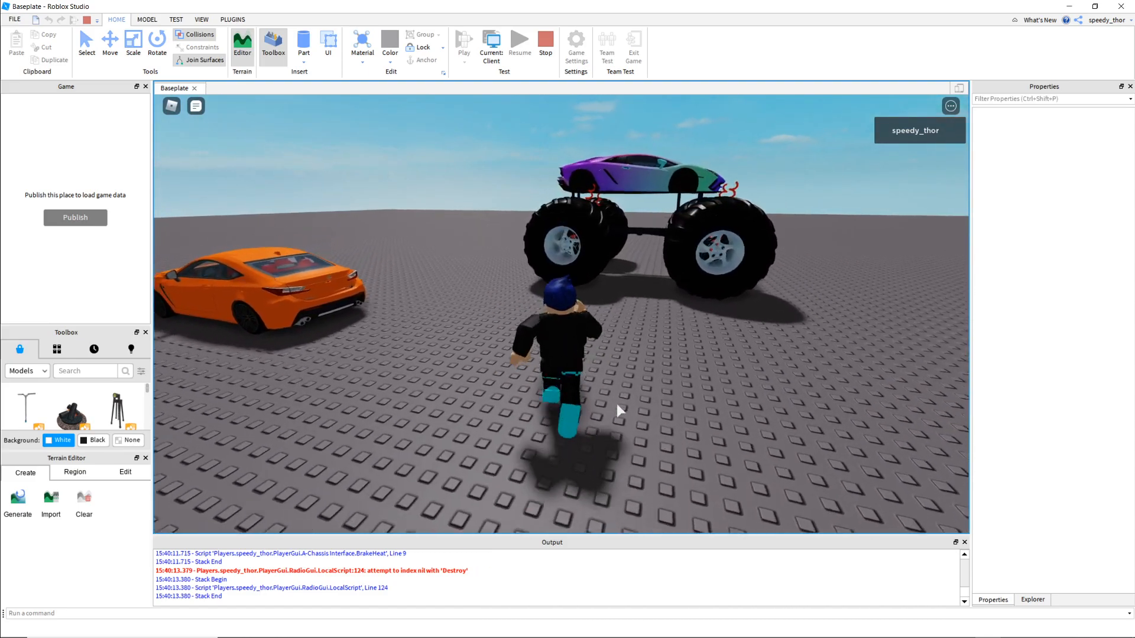
pyautogui.press('w')
pyautogui.press('space')
pyautogui.moveTo(616, 403); pyautogui.dragTo(615, 401, button='right')
pyautogui.press('space')
pyautogui.press('w')
pyautogui.moveTo(824, 243); pyautogui.dragTo(824, 246, button='right')
pyautogui.press('w')
pyautogui.press('w')
pyautogui.moveTo(778, 289); pyautogui.dragTo(778, 289, button='right')
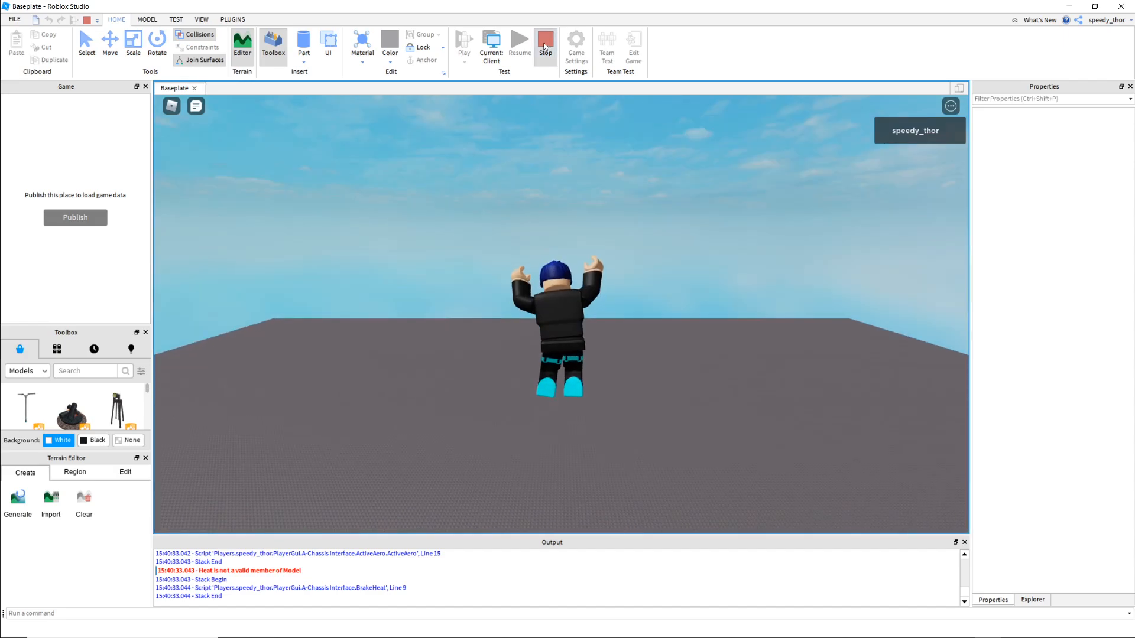
pyautogui.click(545, 47)
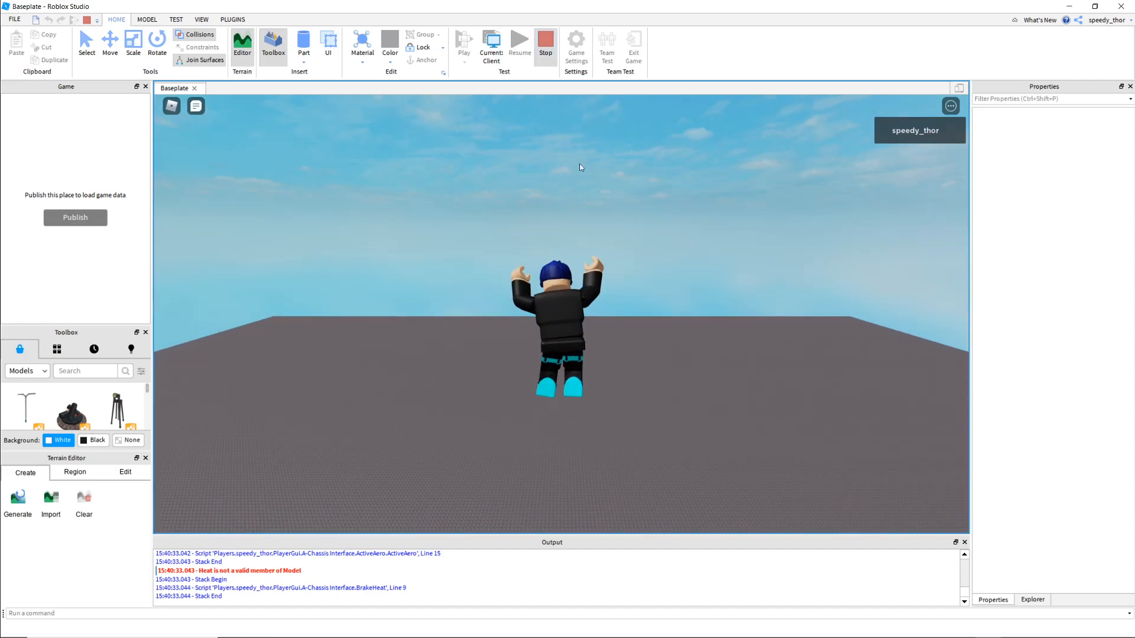
# Delete the Honda motorcycle, Lexus, BMW i8, SV Roadster and jeep, keeping only the monster truck on the baseplate
pyautogui.moveTo(562, 432); pyautogui.dragTo(563, 432, button='right')
pyautogui.press('w')
pyautogui.press('a')
pyautogui.press('s')
pyautogui.click(475, 432)
pyautogui.click(454, 431)
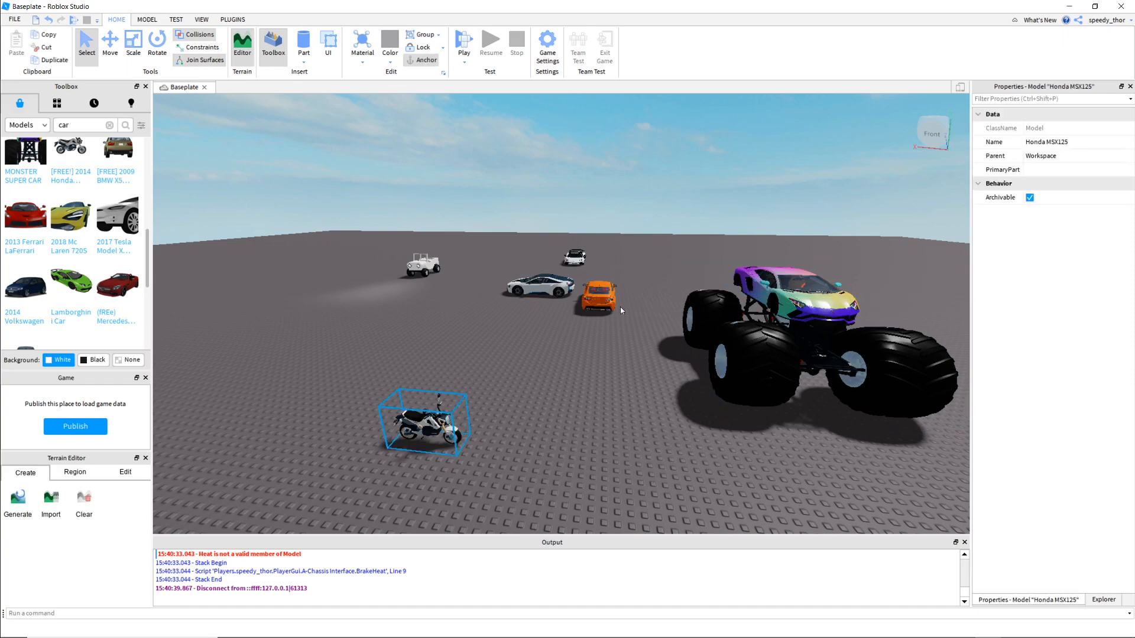
pyautogui.press('Delete')
pyautogui.click(601, 299)
pyautogui.press('Delete')
pyautogui.click(547, 287)
pyautogui.press('Delete')
pyautogui.click(574, 259)
pyautogui.press('Delete')
pyautogui.click(428, 268)
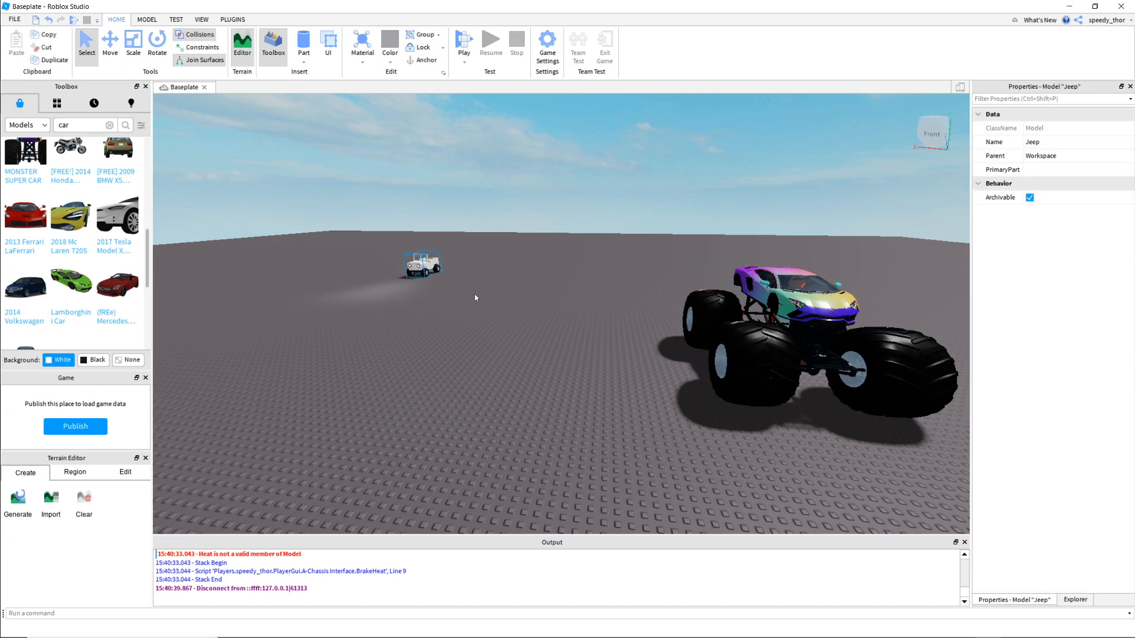
pyautogui.press('Delete')
# Search the Toolbox models for "tree" and place the Pink Tree model on the baseplate
pyautogui.moveTo(570, 463); pyautogui.dragTo(760, 447, button='right')
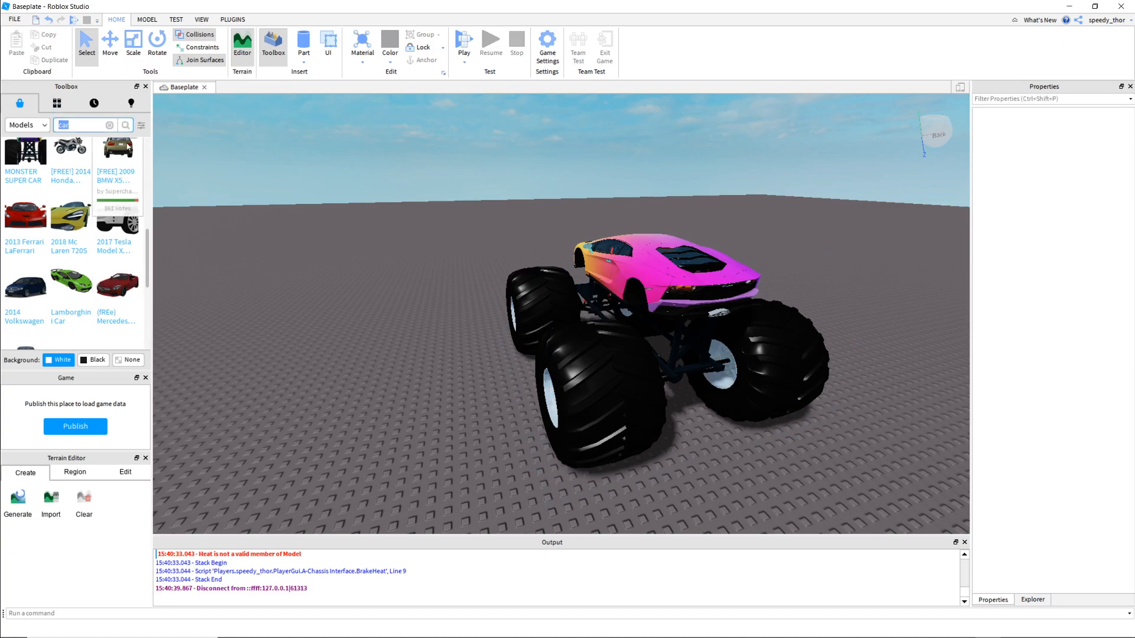
pyautogui.write('tree')
pyautogui.press('Return')
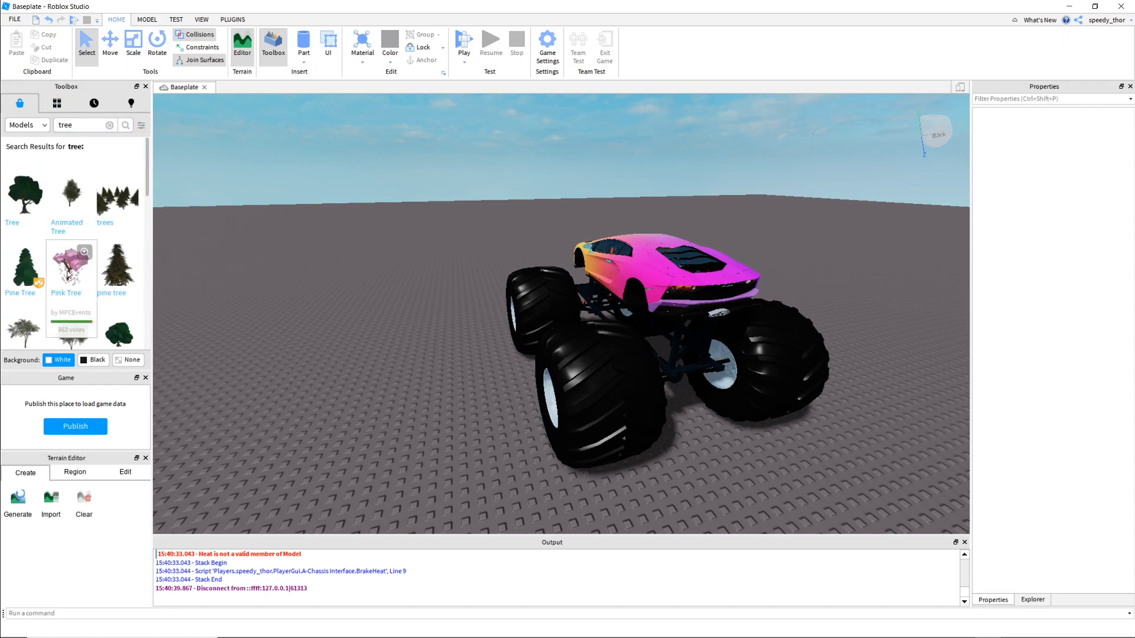
pyautogui.moveTo(67, 275); pyautogui.dragTo(300, 250)
# Duplicate the pink tree and position the copies apart from one another on the baseplate
pyautogui.moveTo(386, 355); pyautogui.dragTo(494, 352, button='right')
pyautogui.press('w')
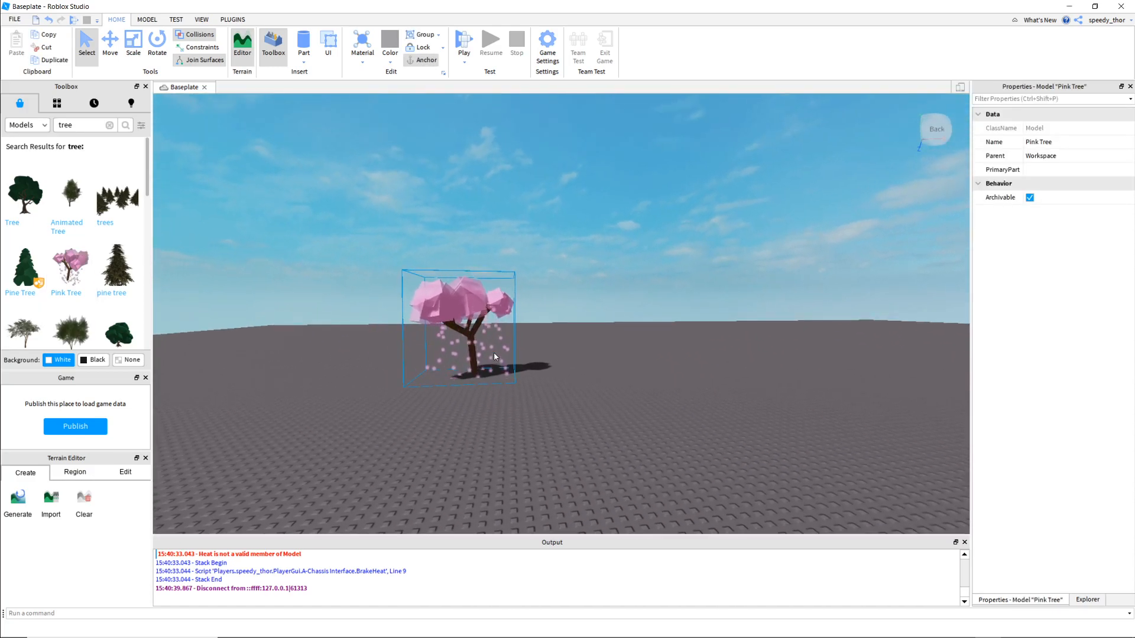
pyautogui.hotkey('ctrl', 'd')
pyautogui.moveTo(618, 321); pyautogui.dragTo(550, 313)
pyautogui.moveTo(602, 368); pyautogui.dragTo(591, 376, button='right')
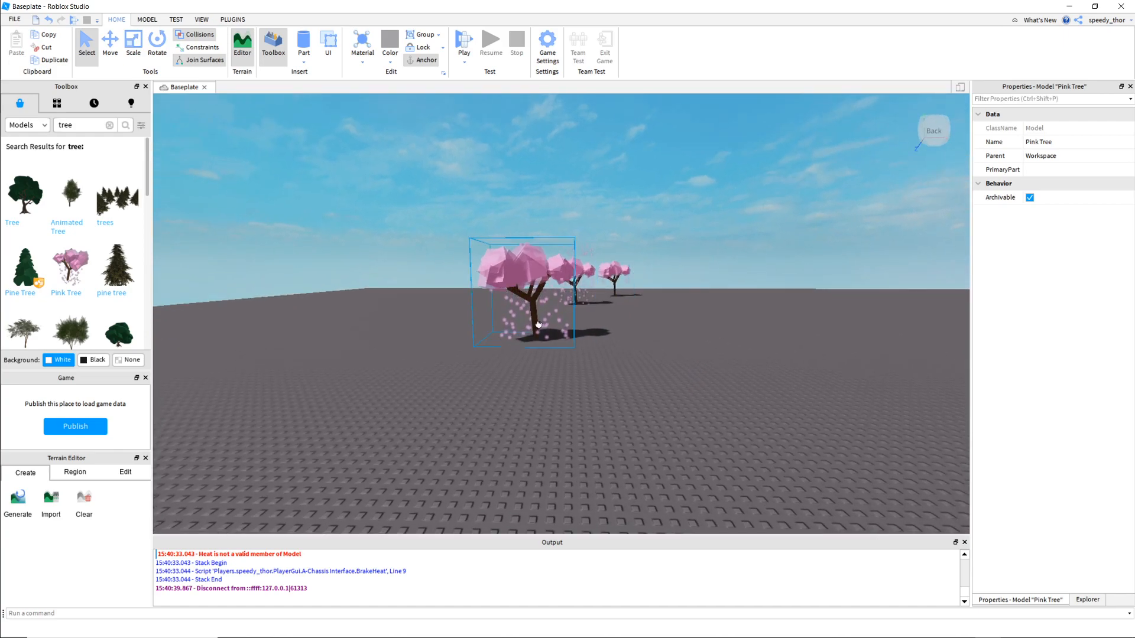
# Select the three pink trees, duplicate them, and place the copies between and in front of the originals to extend the row
pyautogui.keyDown('ctrl'); pyautogui.click(570, 281); pyautogui.keyUp('ctrl')
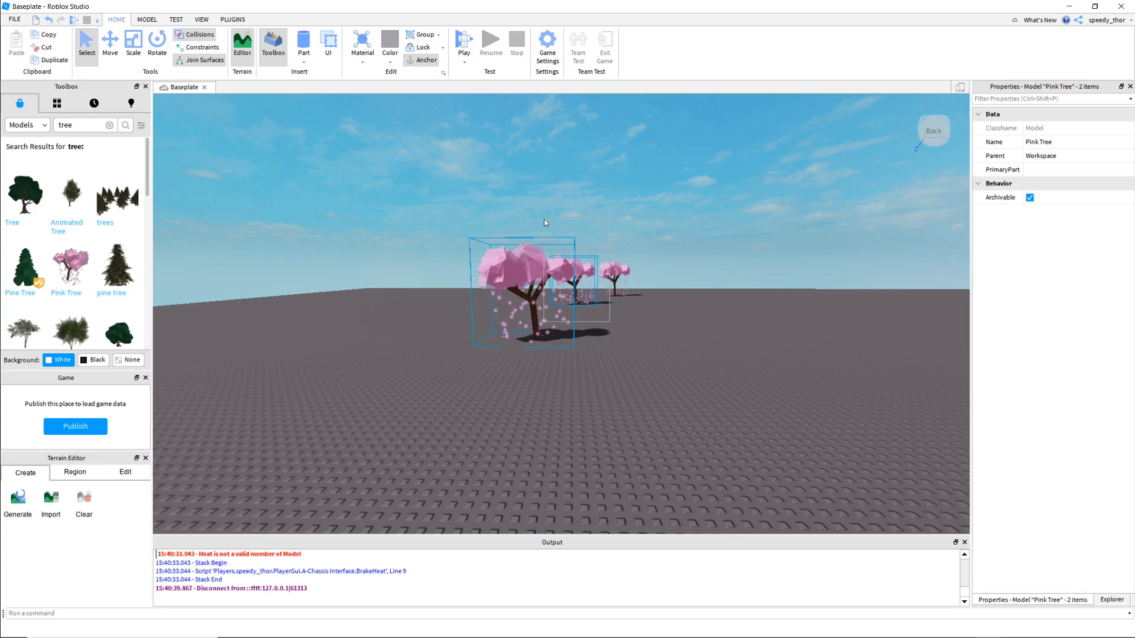
pyautogui.moveTo(738, 289); pyautogui.dragTo(485, 313)
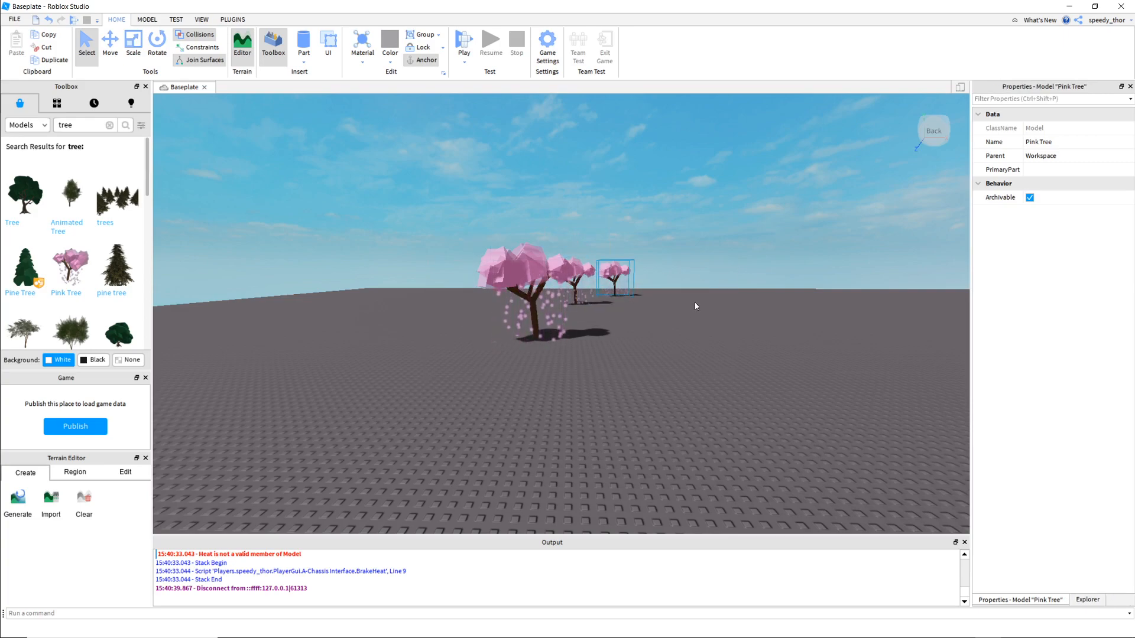
pyautogui.moveTo(695, 291); pyautogui.dragTo(419, 264)
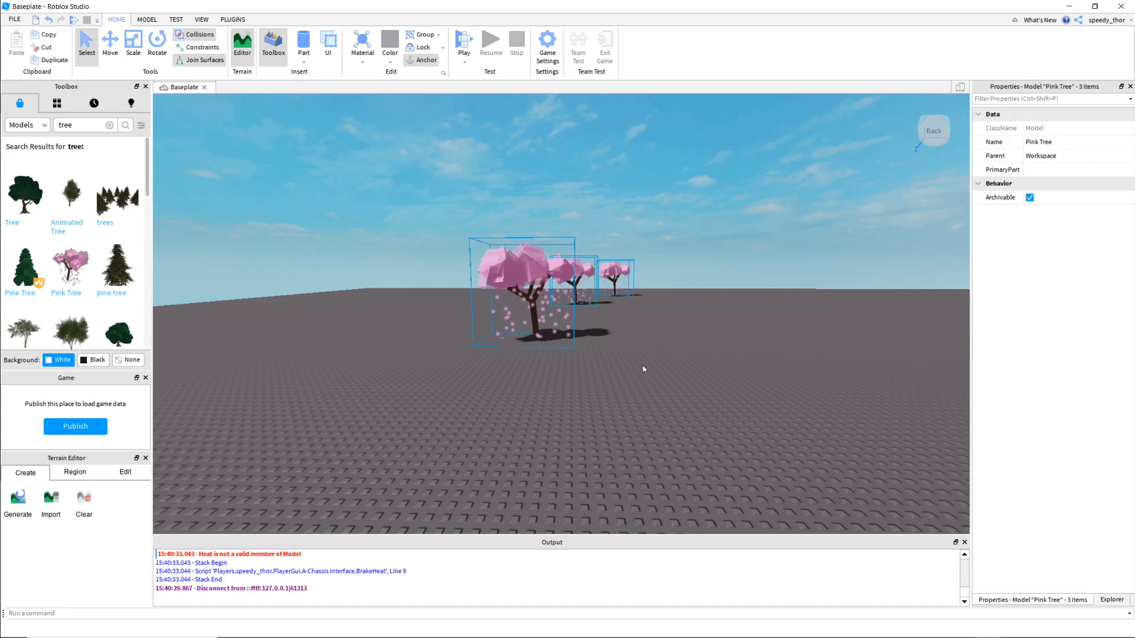
pyautogui.hotkey('ctrl', 'd')
pyautogui.moveTo(535, 323); pyautogui.dragTo(439, 400)
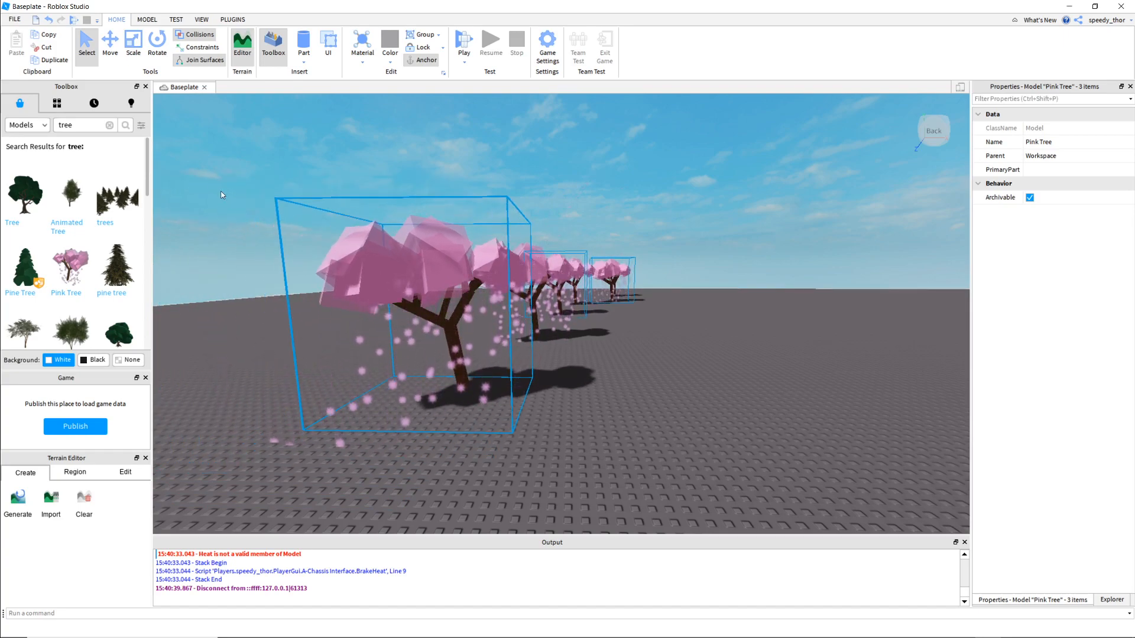
# Duplicate the six pink trees and place the copies along the same line, making one long row of twelve
pyautogui.moveTo(686, 292); pyautogui.dragTo(521, 408)
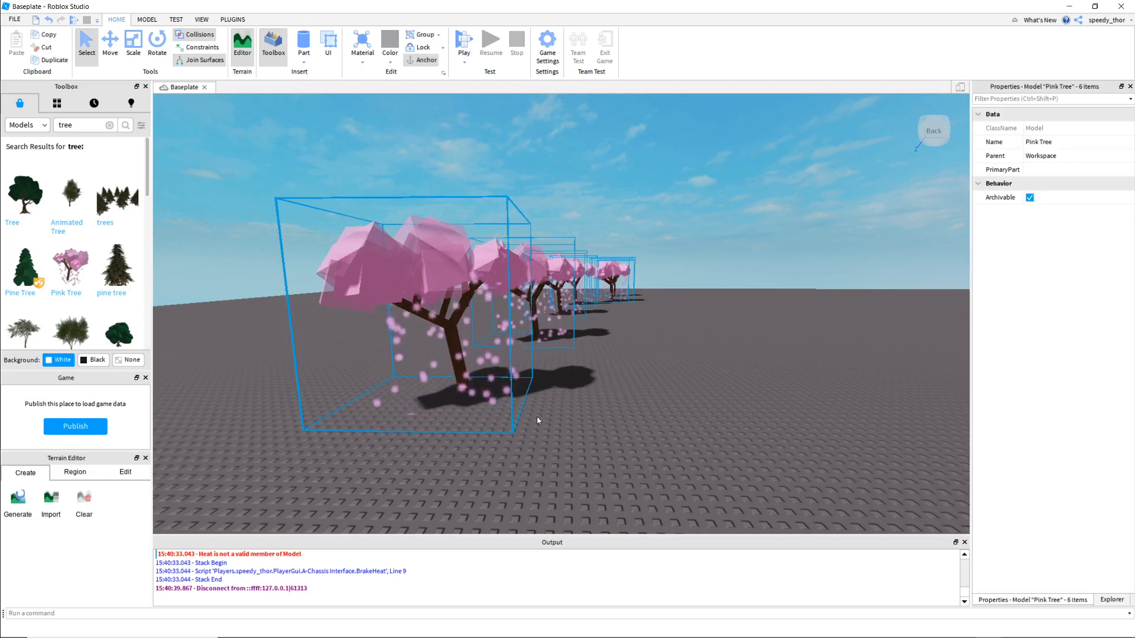
pyautogui.hotkey('ctrl', 'd')
pyautogui.moveTo(775, 359); pyautogui.dragTo(774, 358, button='right')
pyautogui.press('s')
pyautogui.moveTo(850, 417); pyautogui.dragTo(851, 416, button='right')
pyautogui.press('s')
pyautogui.press('d')
pyautogui.moveTo(682, 300); pyautogui.dragTo(507, 321)
pyautogui.click(828, 406)
pyautogui.press('s')
pyautogui.moveTo(828, 420); pyautogui.dragTo(828, 422, button='right')
pyautogui.press('w')
pyautogui.press('s')
pyautogui.press('a')
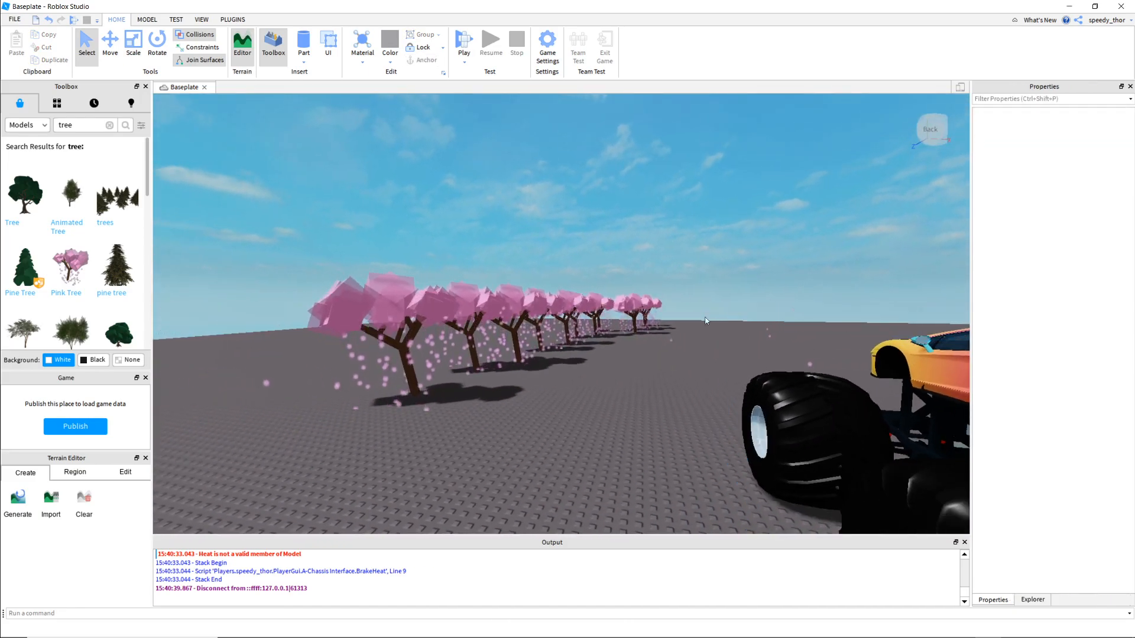
# Try to duplicate the whole row of pink trees, and undo the duplication
pyautogui.moveTo(672, 294); pyautogui.dragTo(419, 403)
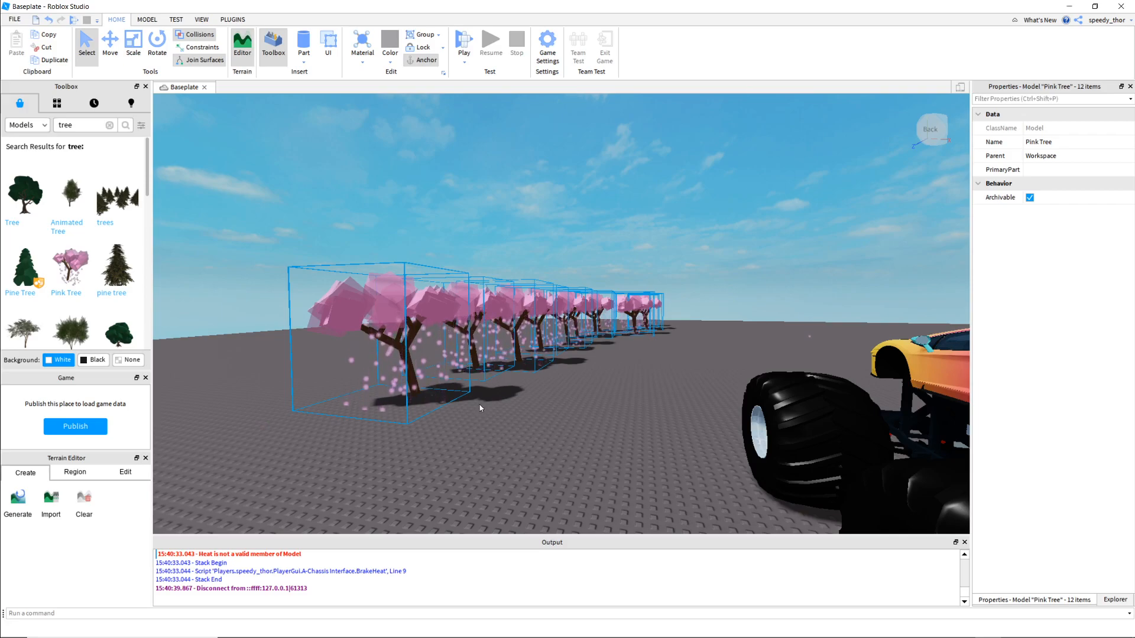
pyautogui.hotkey('ctrl', 'd')
pyautogui.press('d')
pyautogui.moveTo(455, 273); pyautogui.dragTo(498, 311)
pyautogui.press('s')
pyautogui.press('d')
pyautogui.press('w')
pyautogui.press('a')
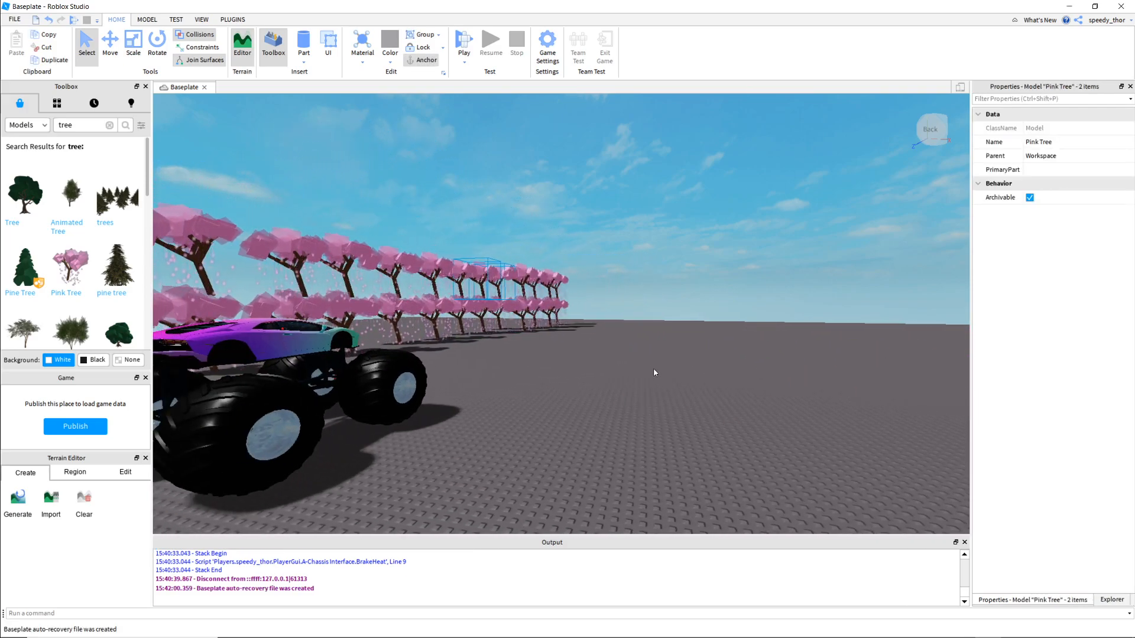
pyautogui.hotkey('ctrl', 'z')
# Select the twelve-tree row, duplicate it, and place the copies on the opposite side of the monster truck as a second row
pyautogui.moveTo(560, 358); pyautogui.dragTo(560, 357, button='right')
pyautogui.press('a')
pyautogui.press('w')
pyautogui.press('a')
pyautogui.press('s')
pyautogui.moveTo(595, 190); pyautogui.dragTo(307, 366)
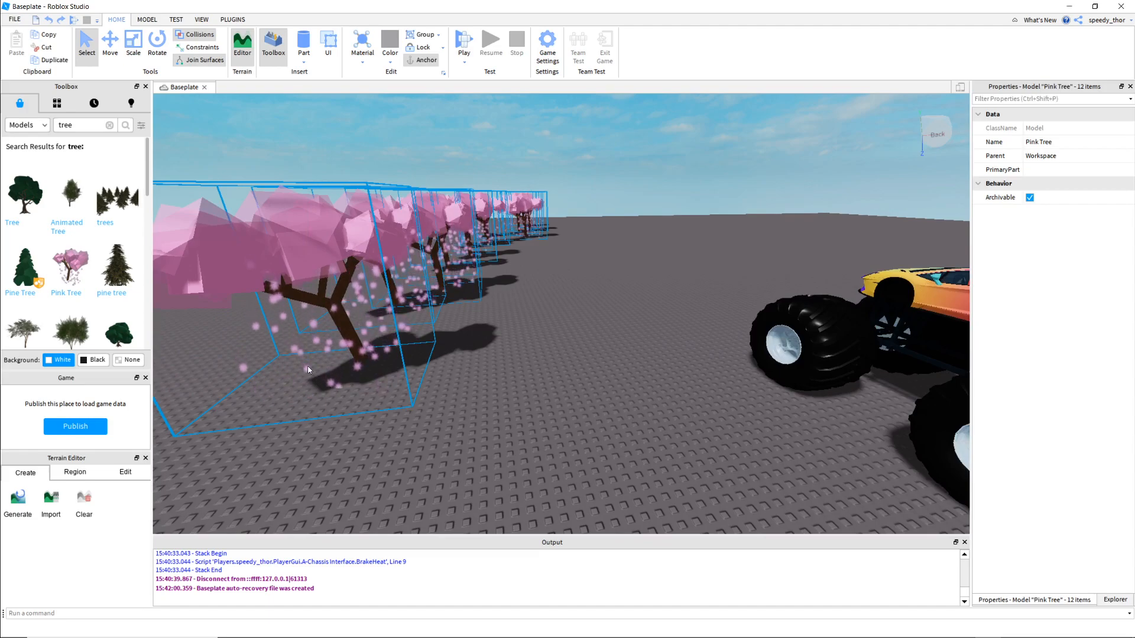
pyautogui.press('s')
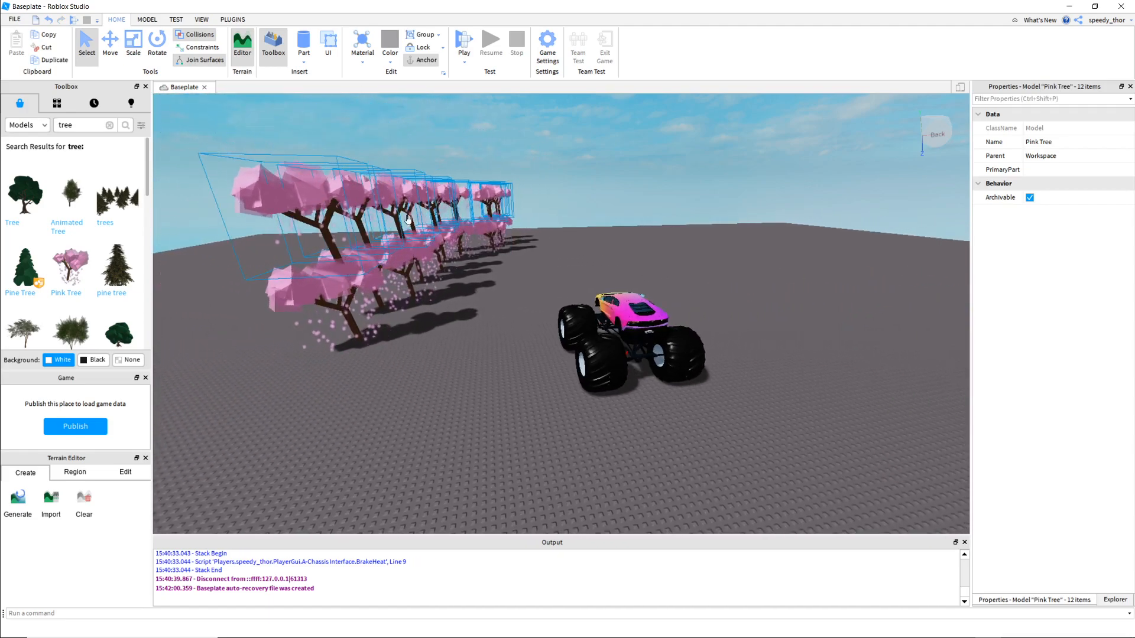
pyautogui.moveTo(396, 220); pyautogui.dragTo(719, 321)
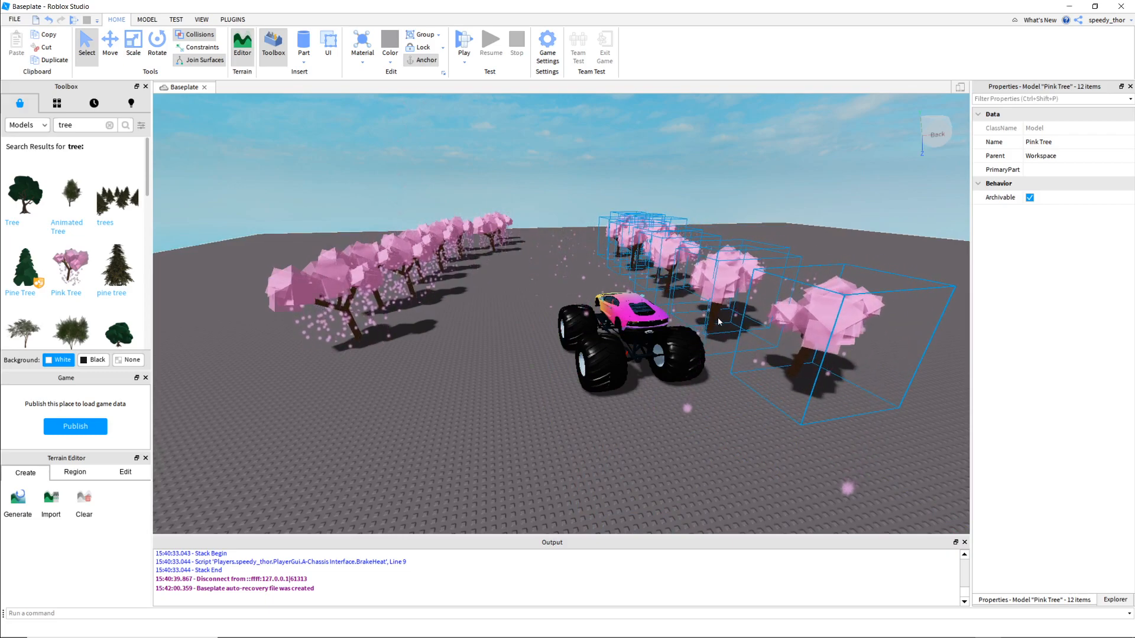
# Duplicate the second row of pink trees and place the copies along the first row to lengthen and thicken it
pyautogui.moveTo(501, 372); pyautogui.dragTo(501, 371, button='right')
pyautogui.press('a')
pyautogui.scroll(-3, 755, 398)
pyautogui.scroll(4, 755, 397)
pyautogui.scroll(-3, 516, 397)
pyautogui.moveTo(619, 403); pyautogui.dragTo(619, 403, button='right')
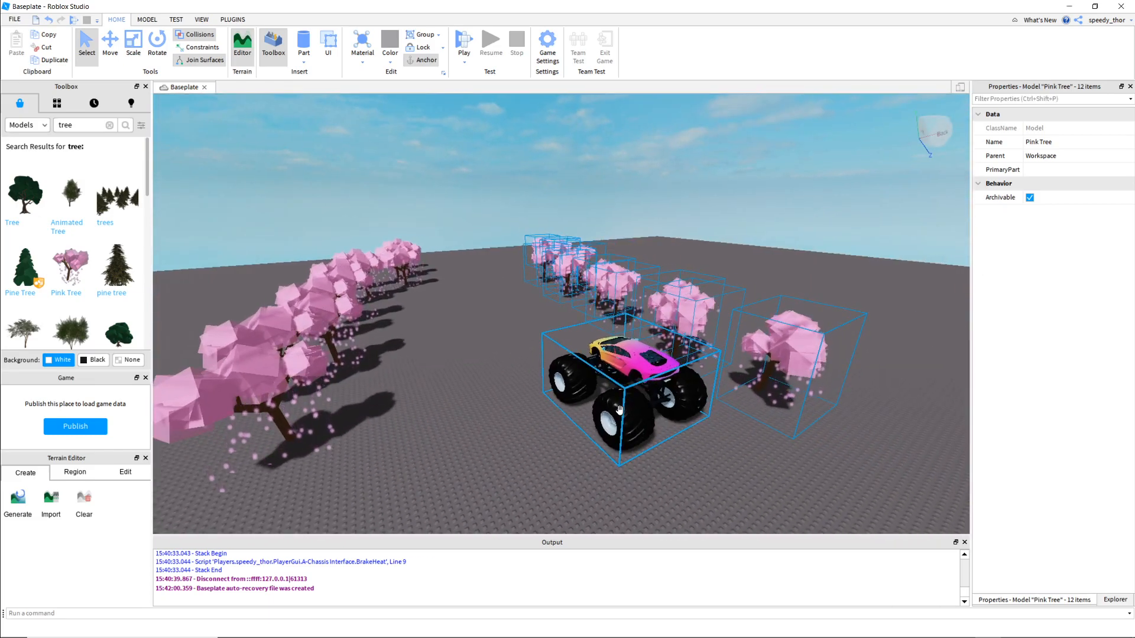
pyautogui.moveTo(639, 413); pyautogui.dragTo(404, 534)
pyautogui.press('s')
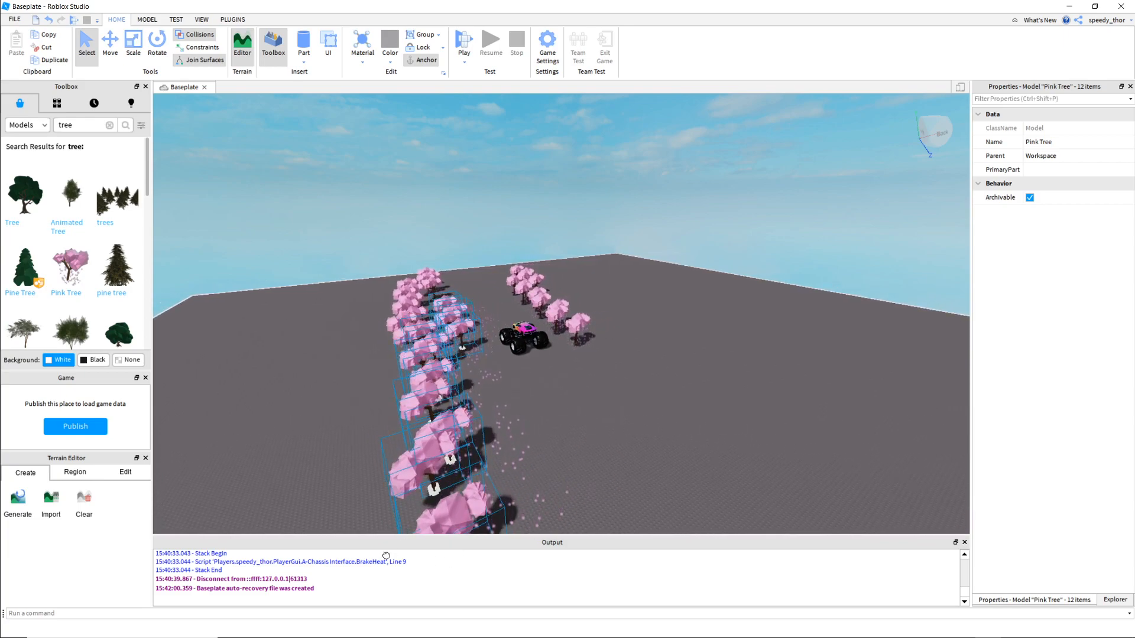
pyautogui.click(583, 431)
# Move the monster truck to the near end of the lane between the two rows of pink trees
pyautogui.press('d')
pyautogui.press('w')
pyautogui.moveTo(582, 431); pyautogui.dragTo(633, 429, button='right')
pyautogui.press('w')
pyautogui.press('a')
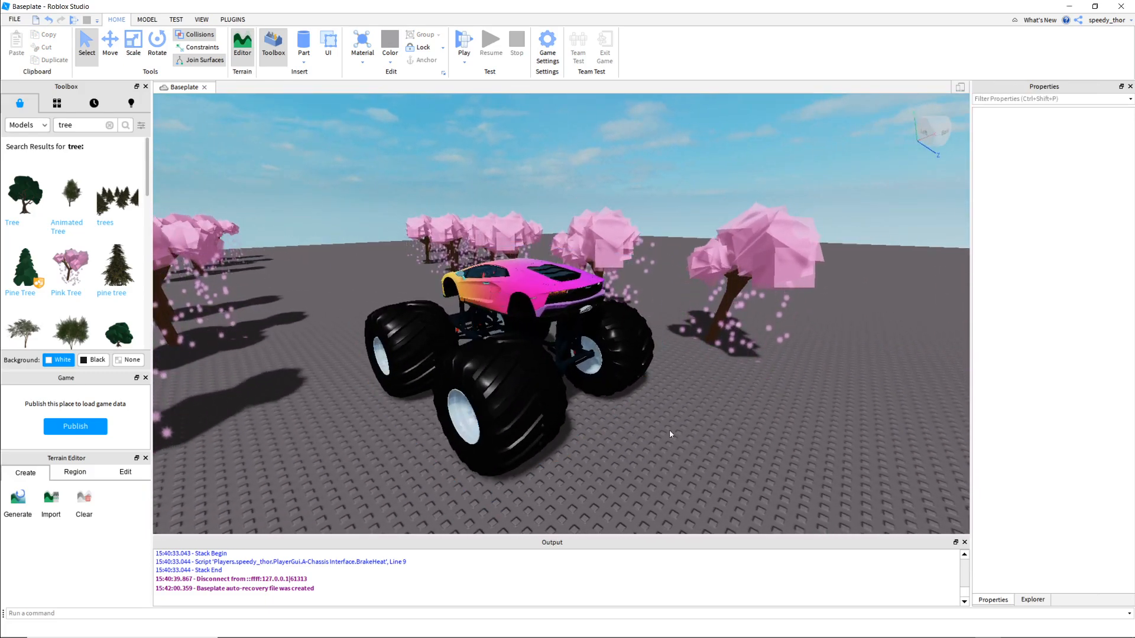
pyautogui.moveTo(532, 317); pyautogui.dragTo(628, 420)
pyautogui.press('d')
pyautogui.press('s')
pyautogui.press('a')
pyautogui.press('d')
pyautogui.moveTo(625, 434); pyautogui.dragTo(623, 435, button='right')
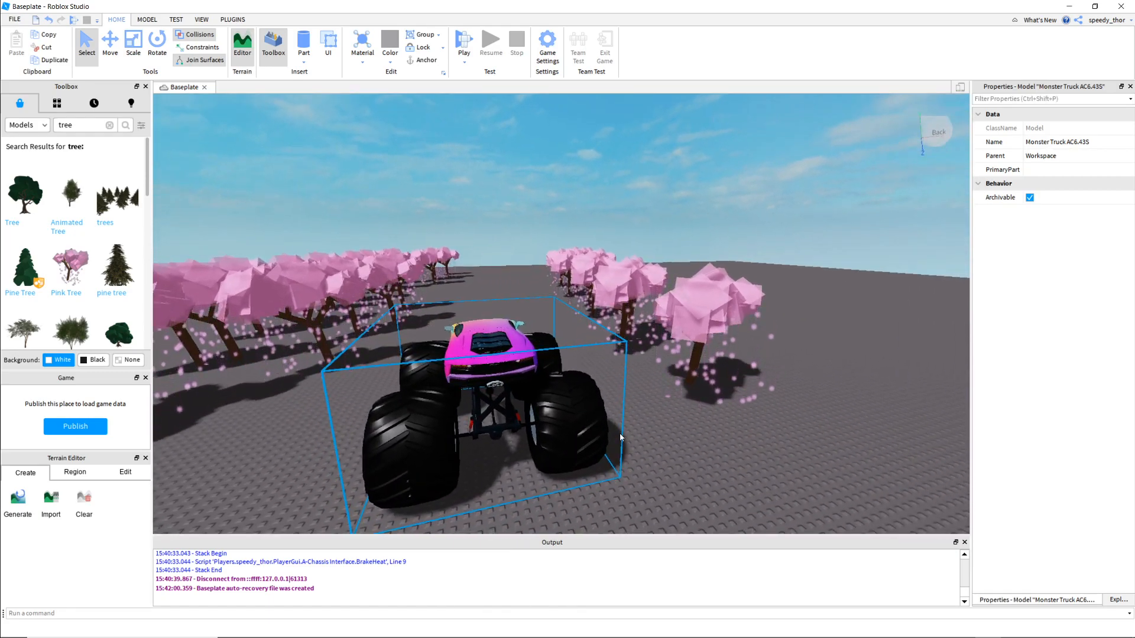
# Start a play test, run to the monster truck, and jump into its driver's seat
pyautogui.press('F5')
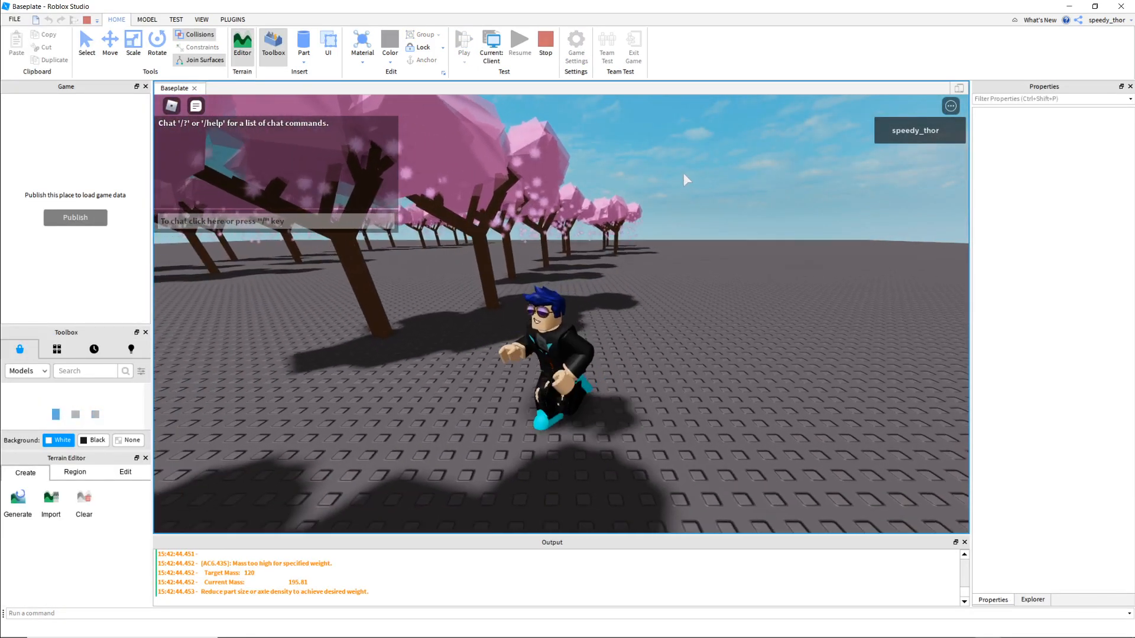
pyautogui.press('w')
pyautogui.moveTo(707, 309); pyautogui.dragTo(707, 309, button='right')
pyautogui.press('w')
pyautogui.press('space')
pyautogui.press('w')
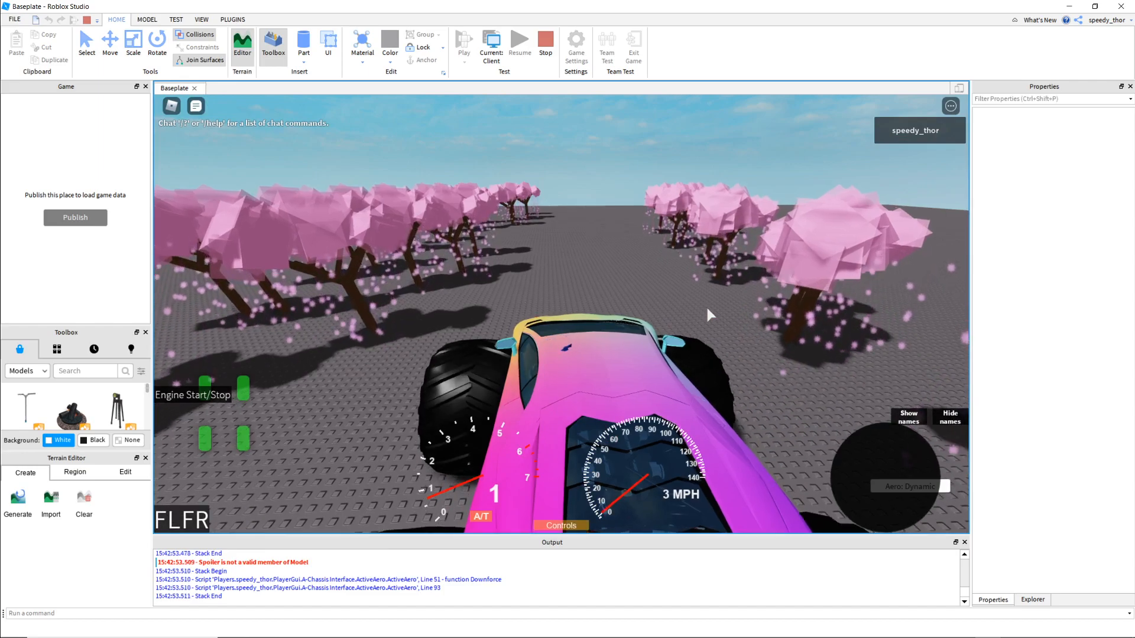
# Drive the monster truck into the pink trees, reverse away from them, and turn it around
pyautogui.press('w')
pyautogui.press('a')
pyautogui.press('s')
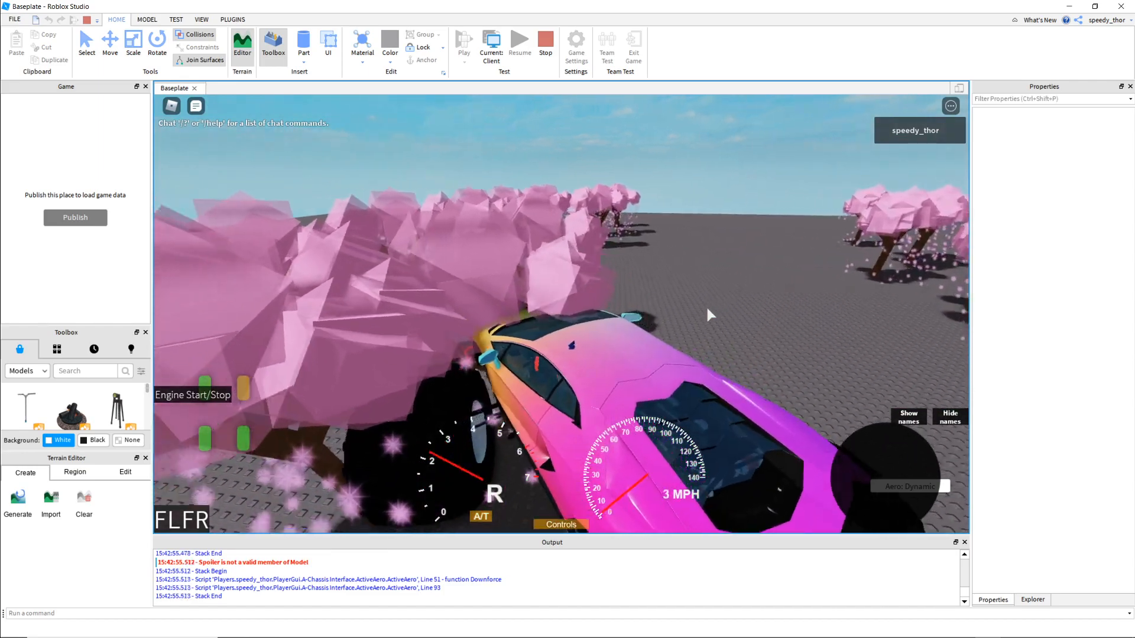
pyautogui.press('w')
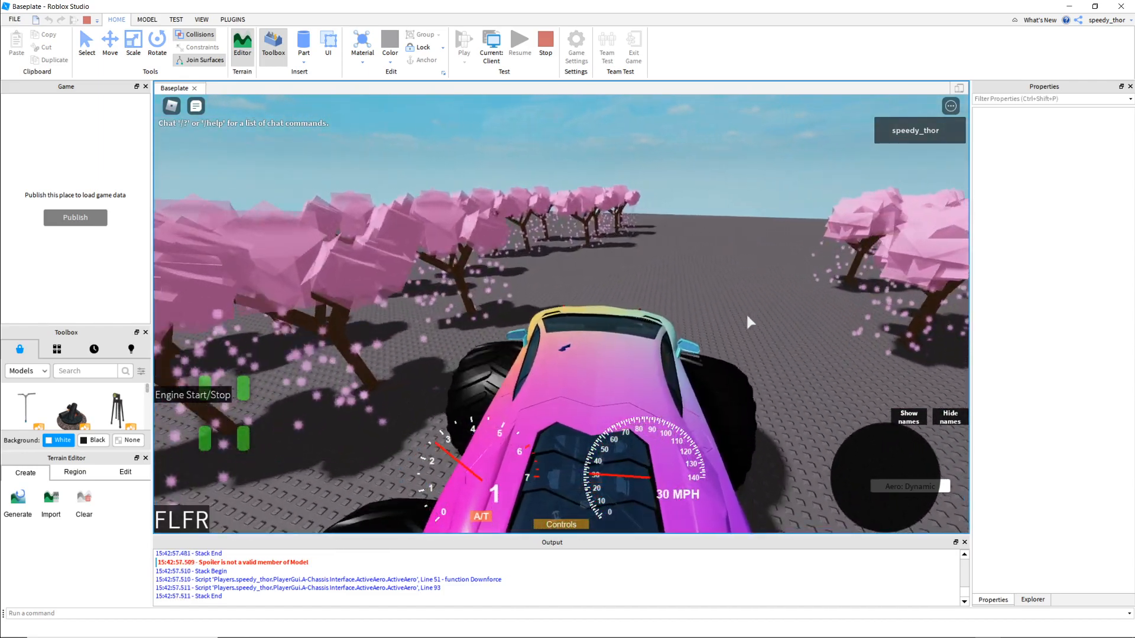
pyautogui.press('a')
pyautogui.press('s')
pyautogui.press('w')
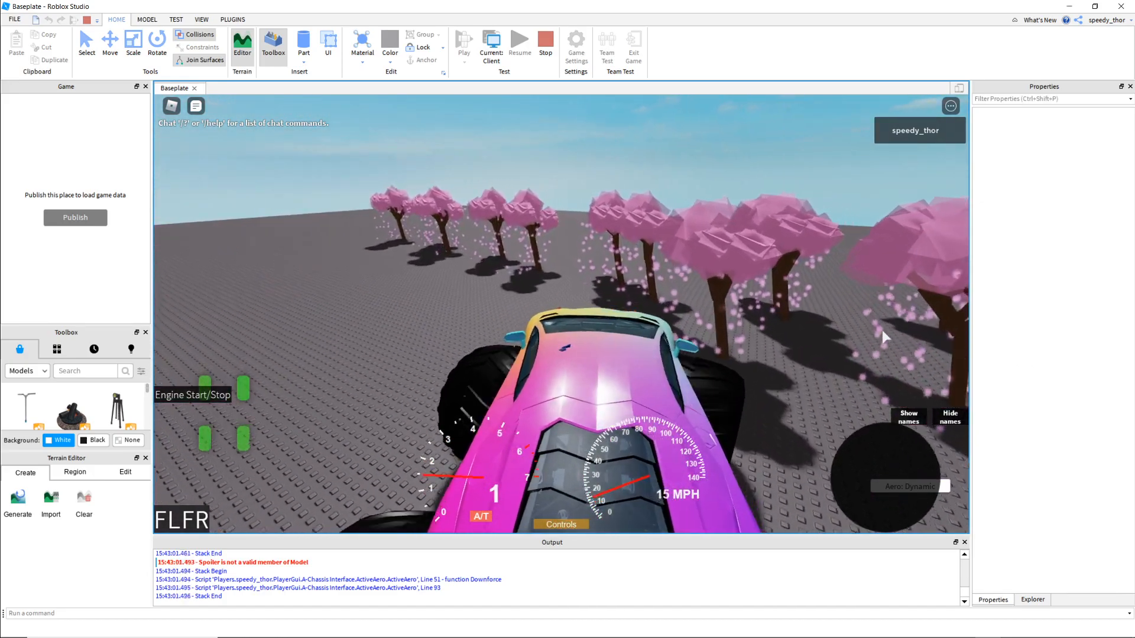
# Drive the monster truck at speed through the tree lane and off the baseplate, and stop the play test
pyautogui.press('s')
pyautogui.press('w')
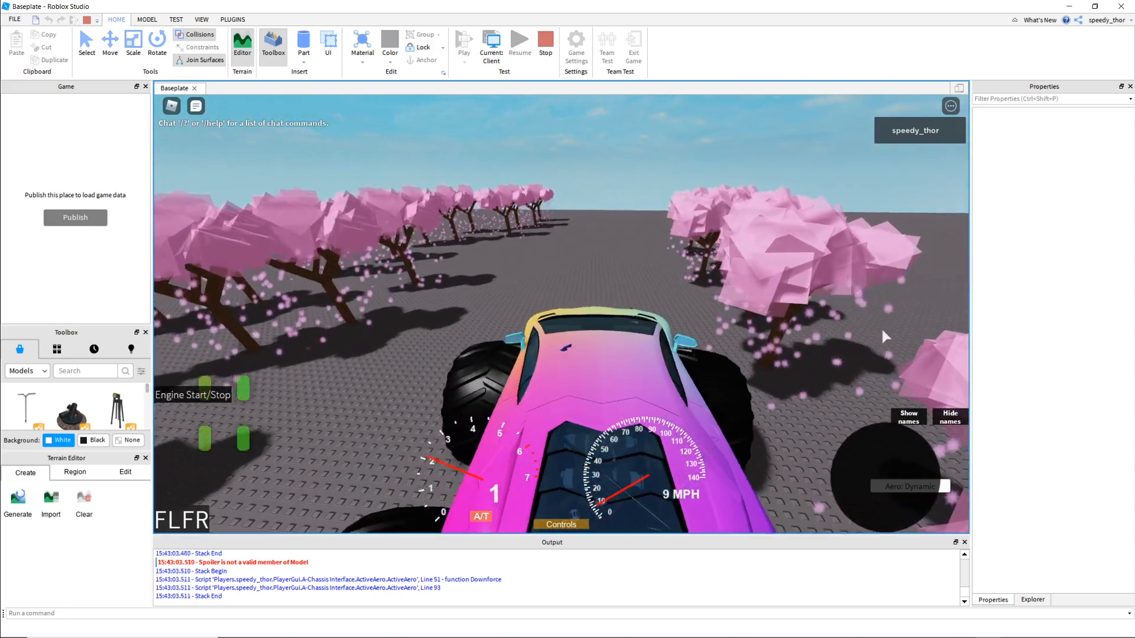
pyautogui.press('w')
pyautogui.press('d')
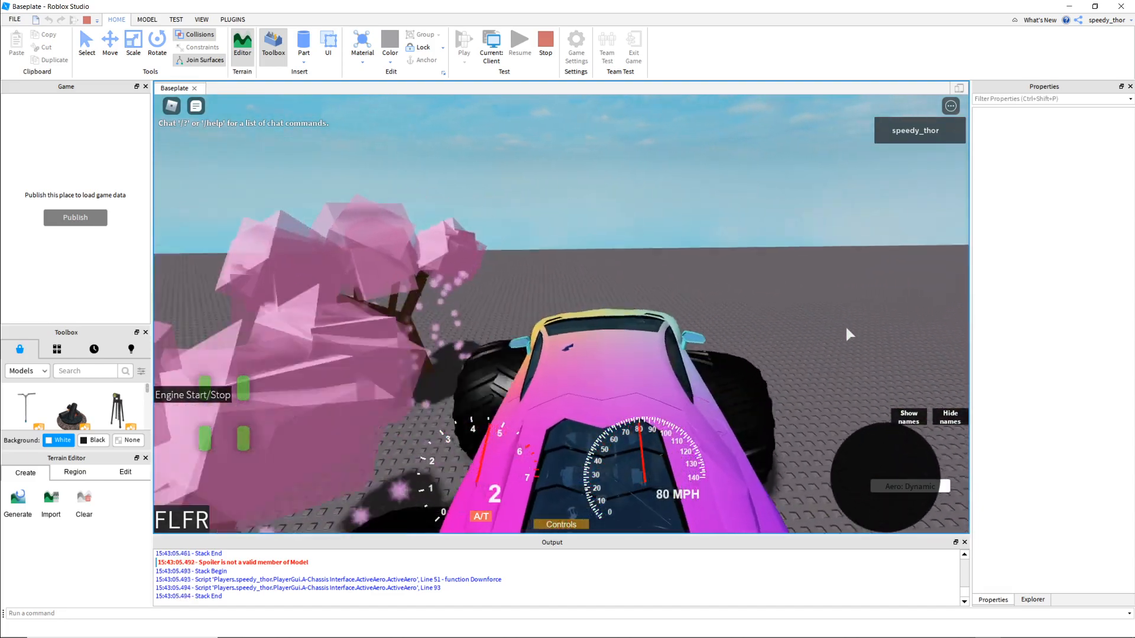
pyautogui.press('w')
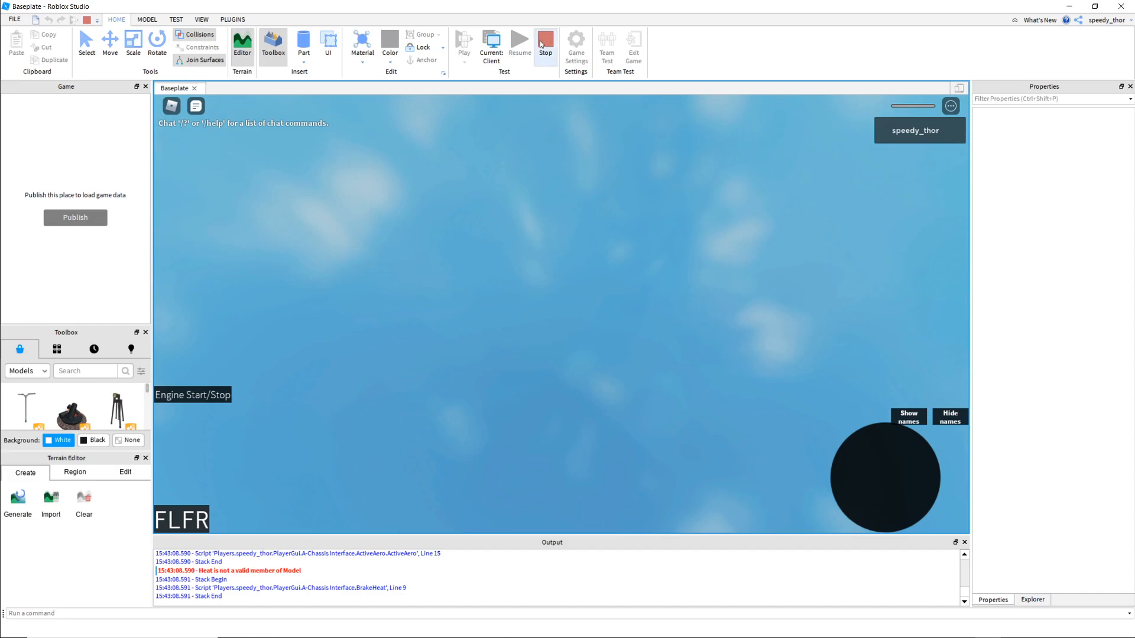
pyautogui.hotkey('shift', 'F5')
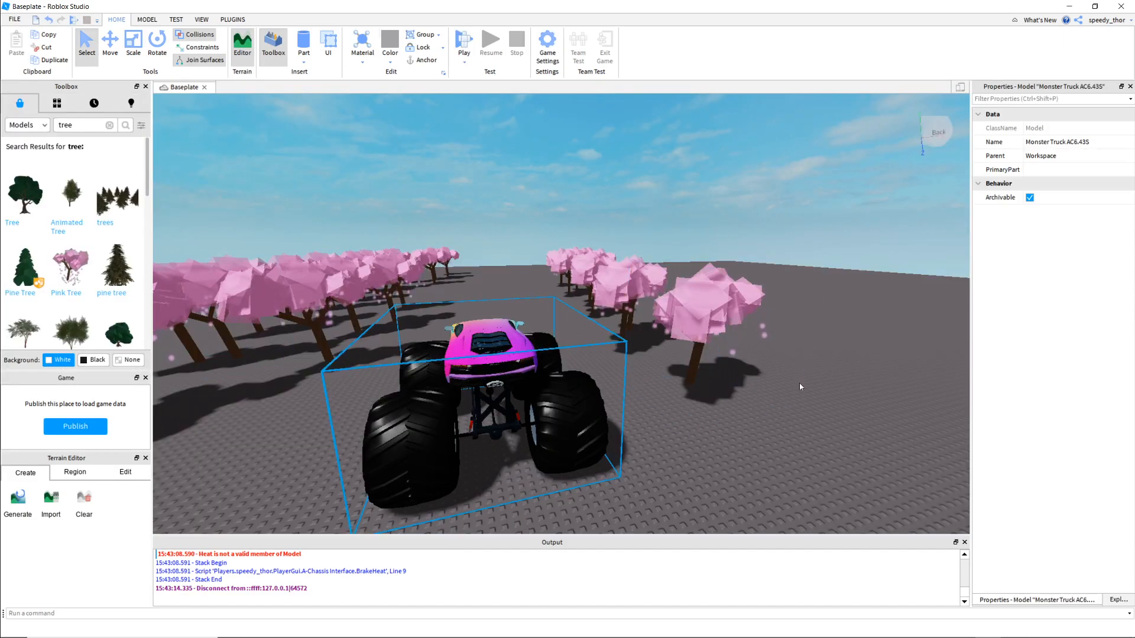
# Scale up the monster truck beside the pink trees and deselect it
pyautogui.moveTo(799, 387); pyautogui.dragTo(763, 385, button='right')
pyautogui.press('d')
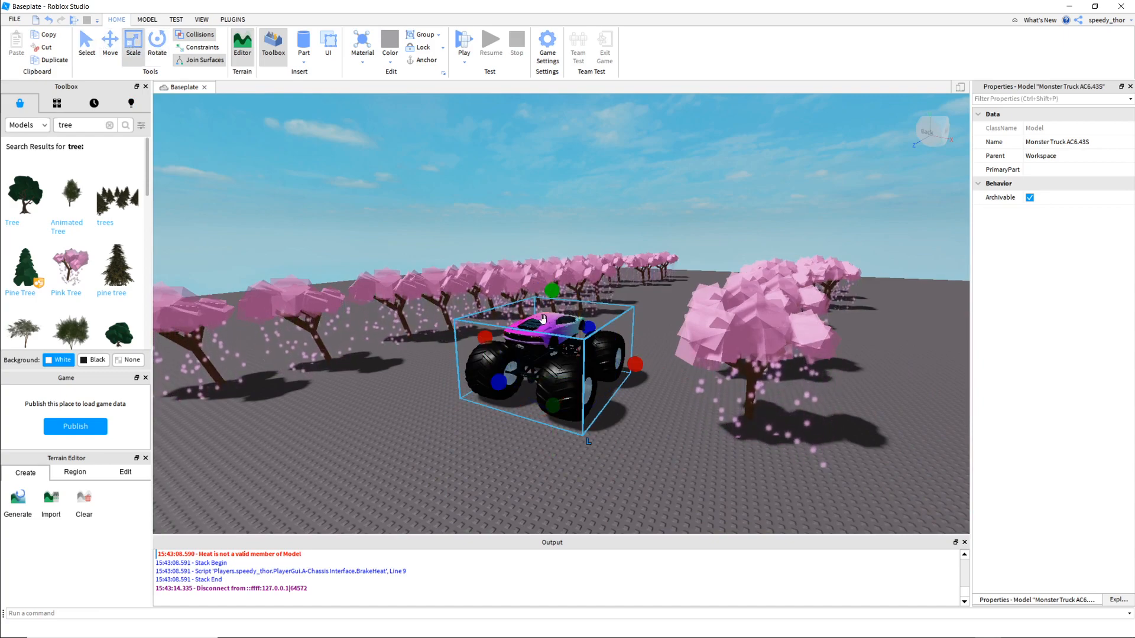
pyautogui.press('f')
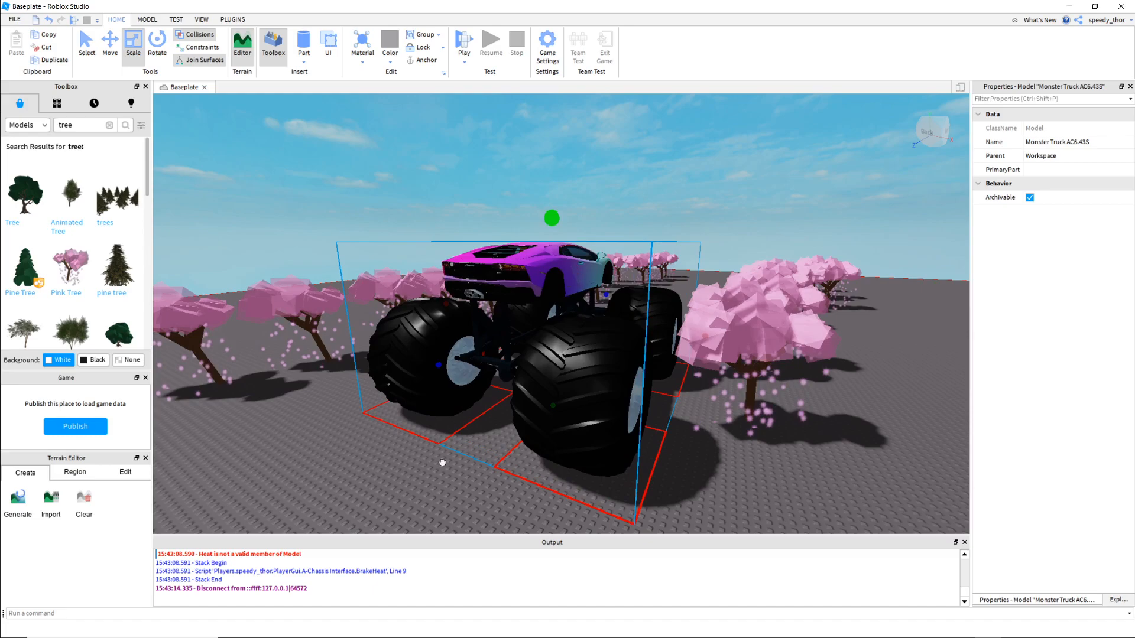
pyautogui.moveTo(487, 470); pyautogui.dragTo(629, 371, button='right')
pyautogui.click(669, 487)
pyautogui.press('d')
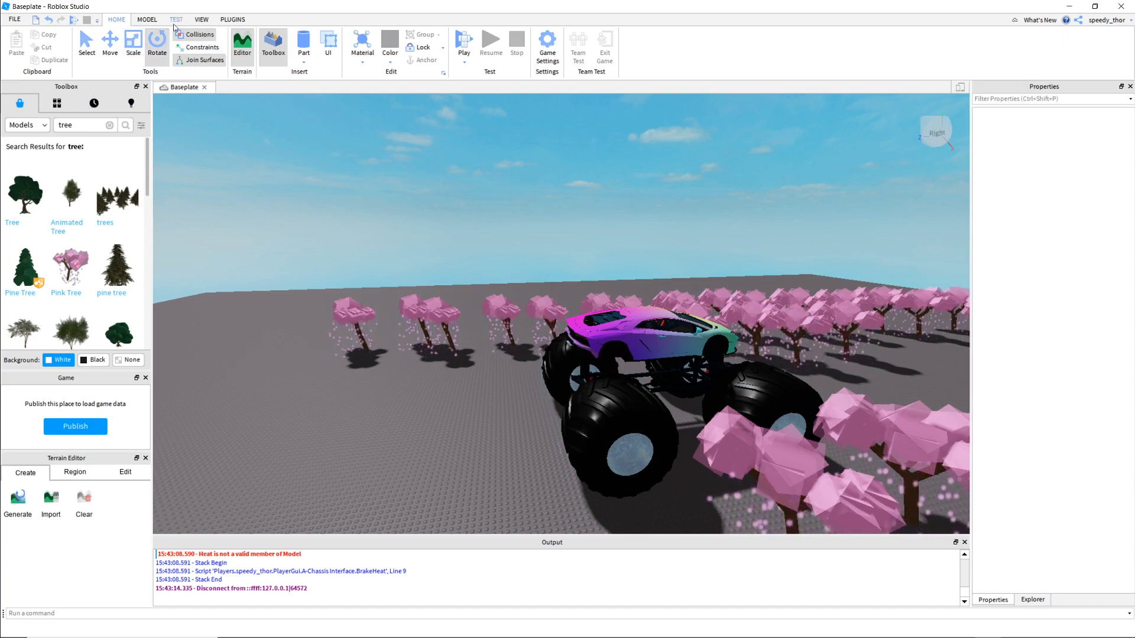
# Toggle the Properties and Toolbox windows off and on again to show how they are reopened
pyautogui.click(202, 19)
pyautogui.click(55, 53)
pyautogui.click(55, 55)
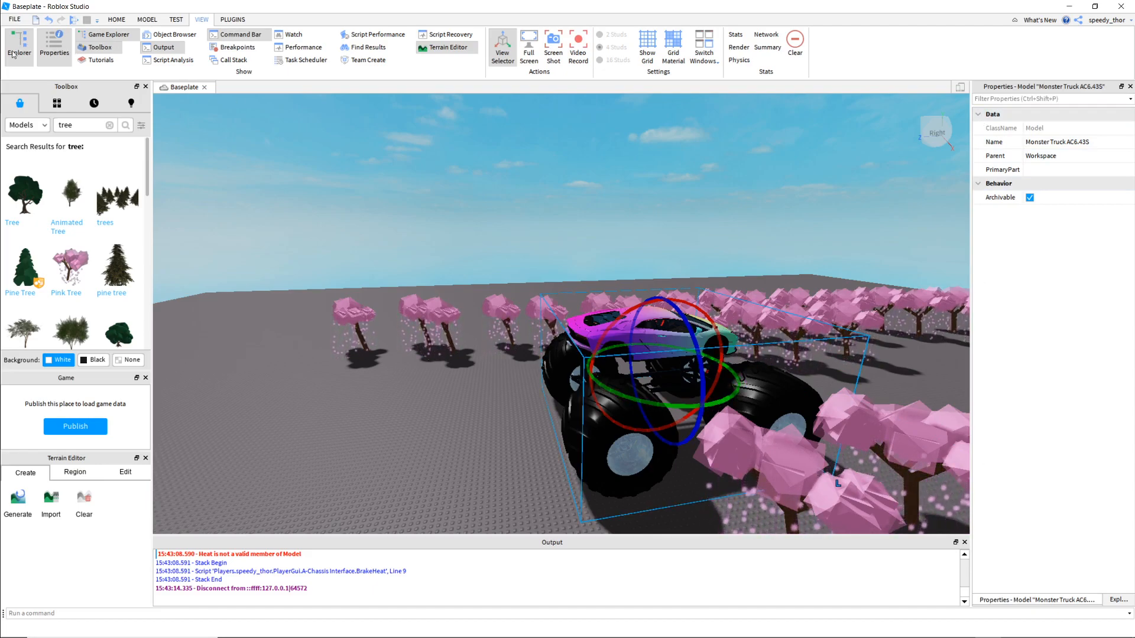
pyautogui.click(100, 47)
pyautogui.click(99, 48)
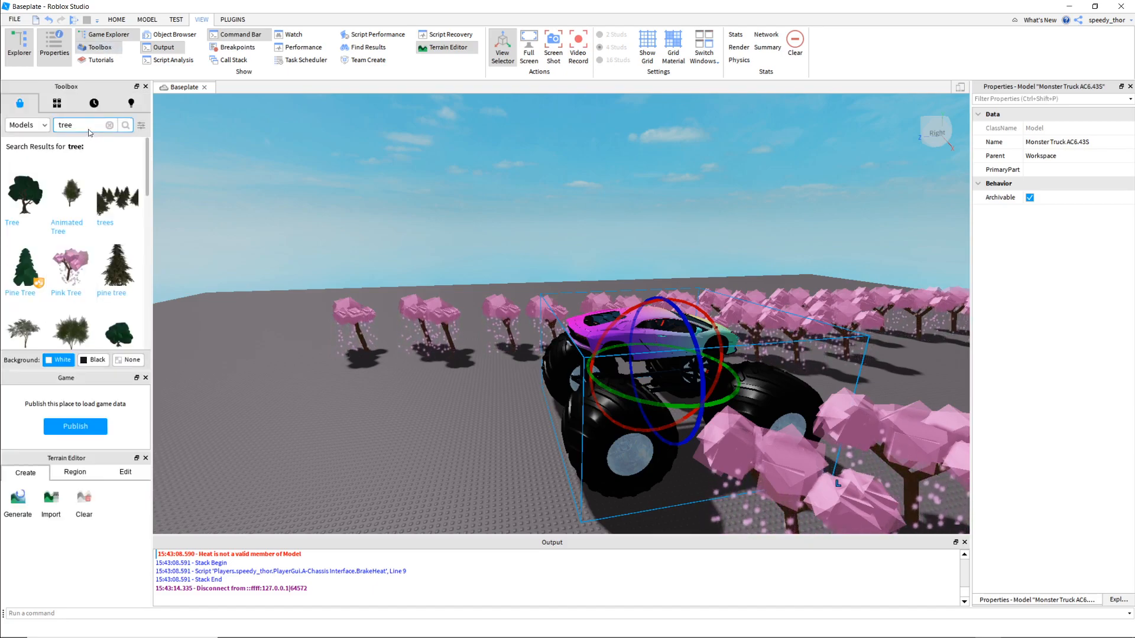
# Search the Toolbox models for "code" and browse the results
pyautogui.click(110, 125)
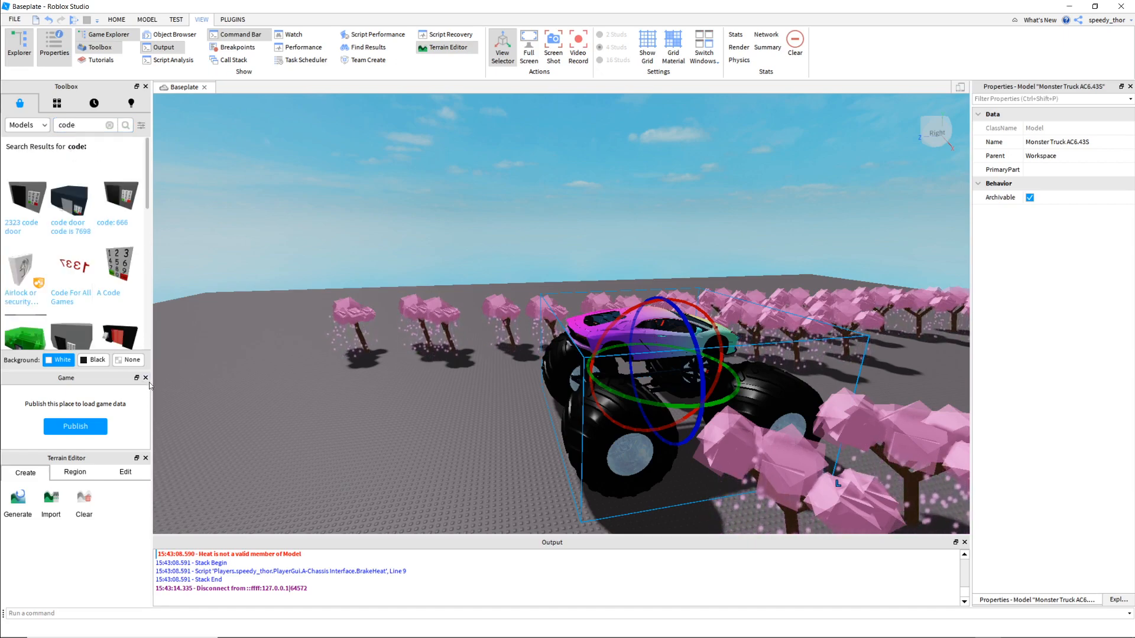
pyautogui.scroll(-5, 64, 197)
pyautogui.scroll(5, 68, 204)
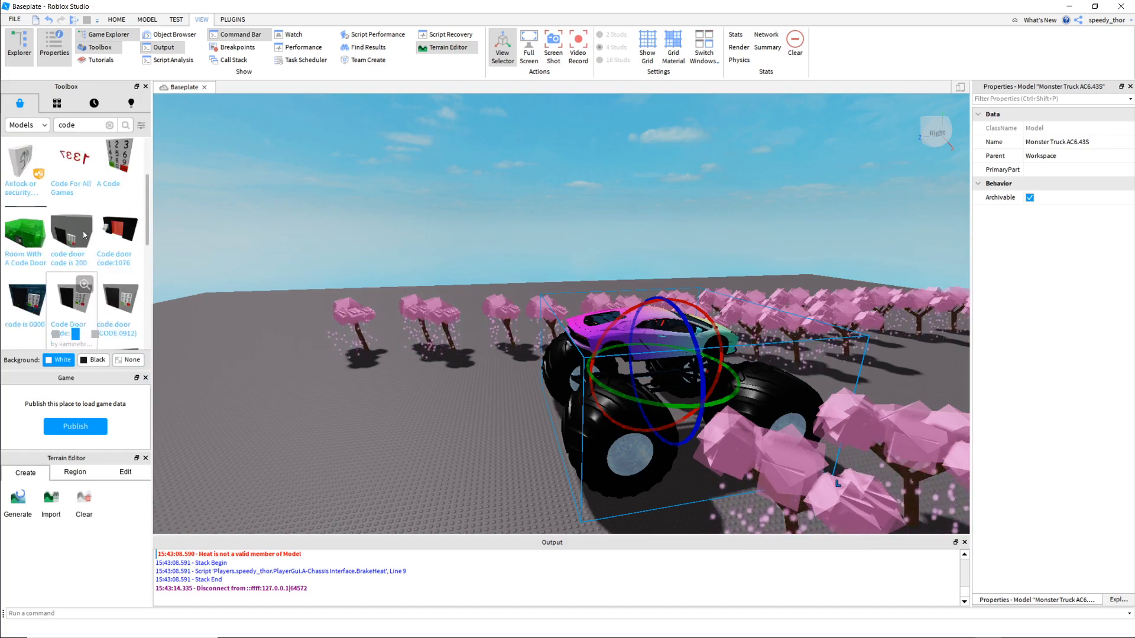